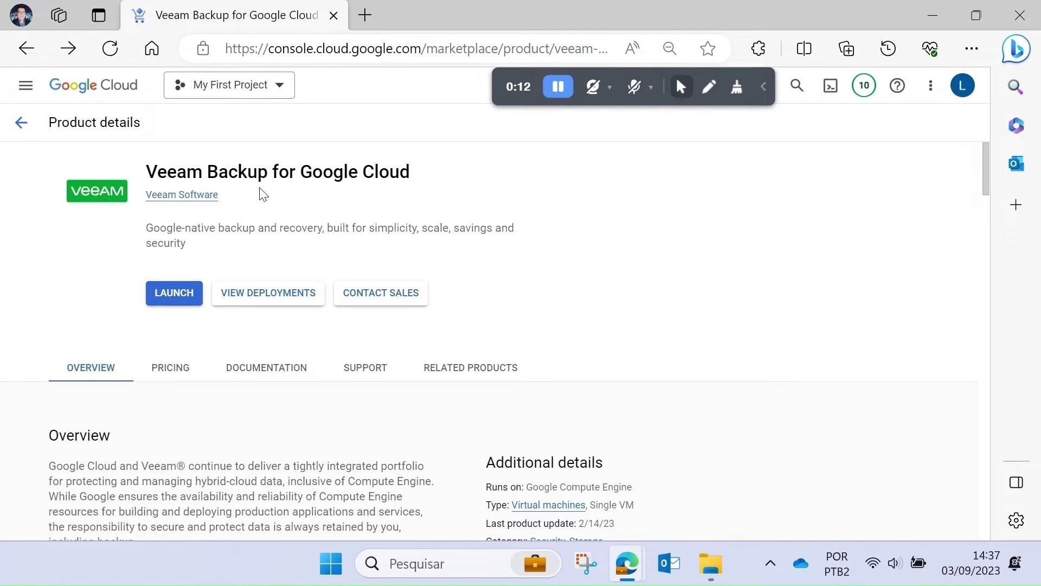
- Review the Veeam Backup for Google Cloud Marketplace details and pricing, then launch the deployment
{"action": "scroll", "coordinate": [216, 402], "scroll_direction": "down", "scroll_amount": 5}
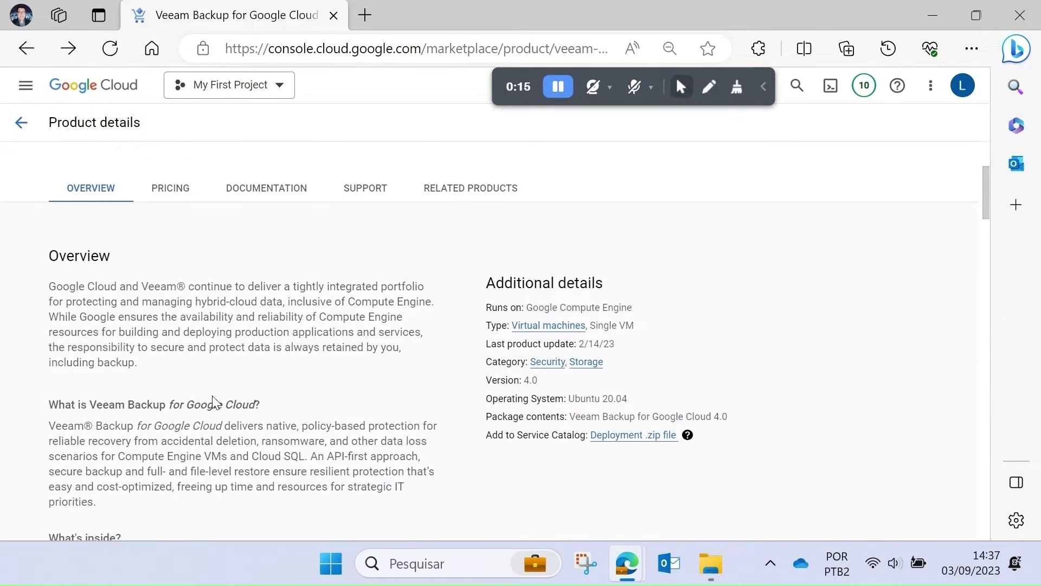
{"action": "scroll", "coordinate": [216, 402], "scroll_direction": "down", "scroll_amount": 5}
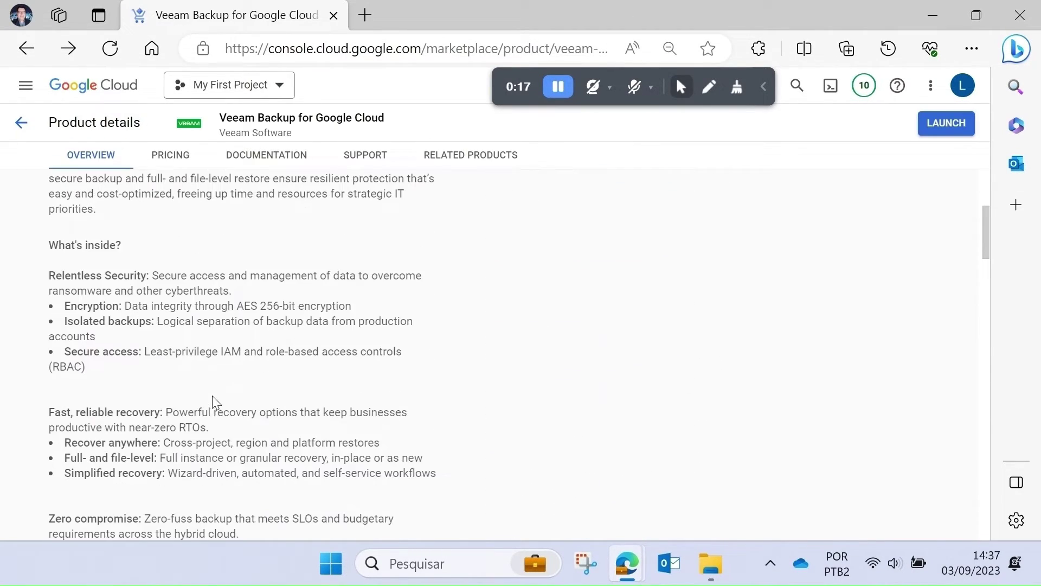
{"action": "scroll", "coordinate": [214, 397], "scroll_direction": "down", "scroll_amount": 7}
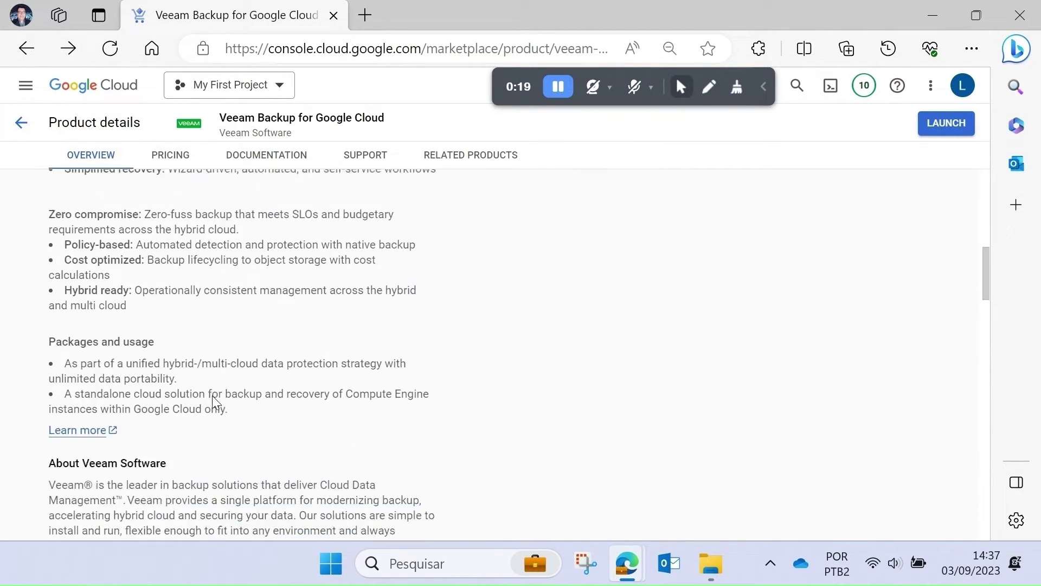
{"action": "scroll", "coordinate": [216, 401], "scroll_direction": "down", "scroll_amount": 6}
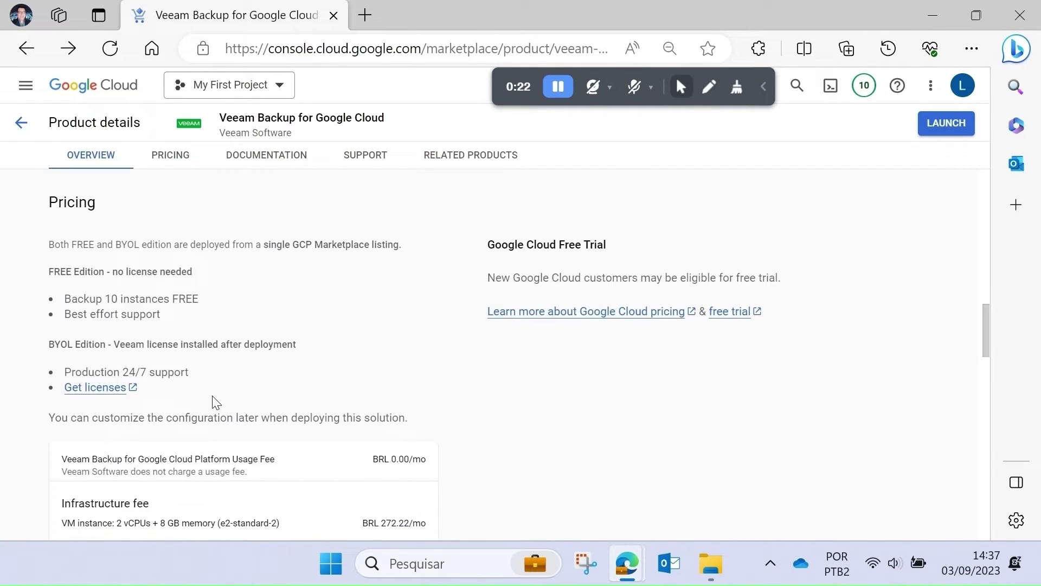
{"action": "scroll", "coordinate": [216, 402], "scroll_direction": "down", "scroll_amount": 7}
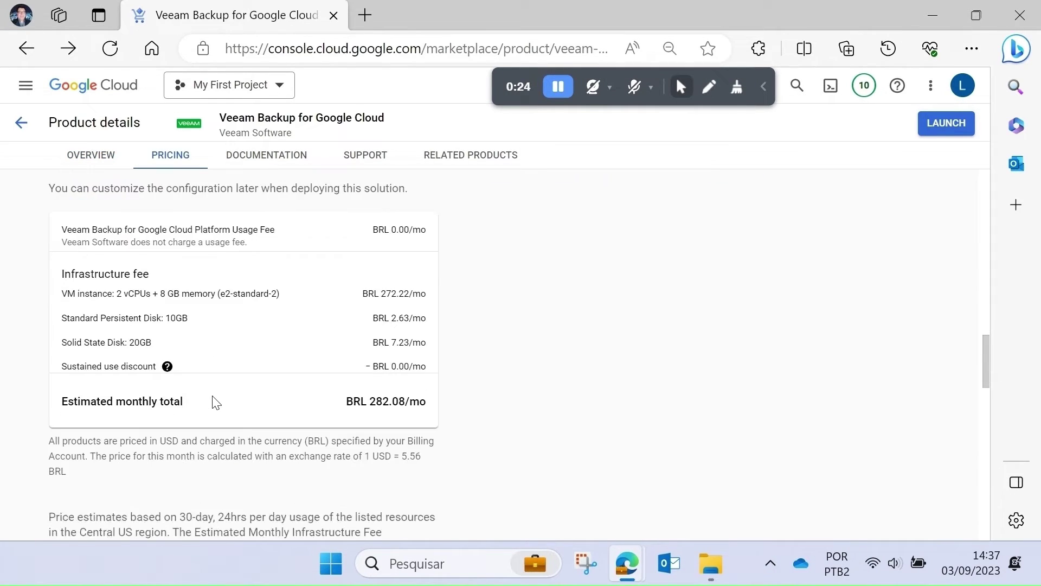
{"action": "scroll", "coordinate": [213, 402], "scroll_direction": "up", "scroll_amount": 20}
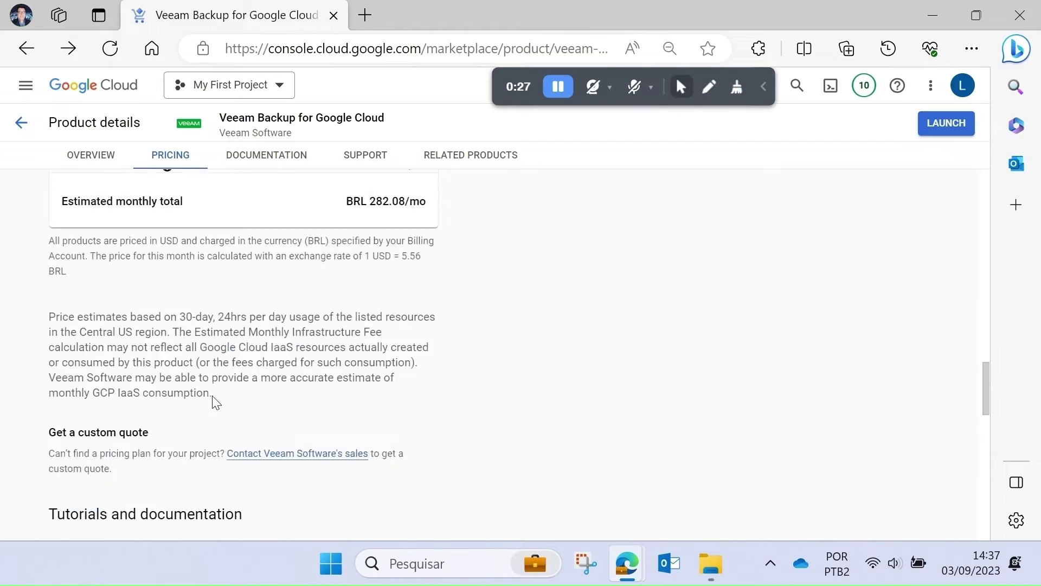
{"action": "left_click", "coordinate": [176, 290]}
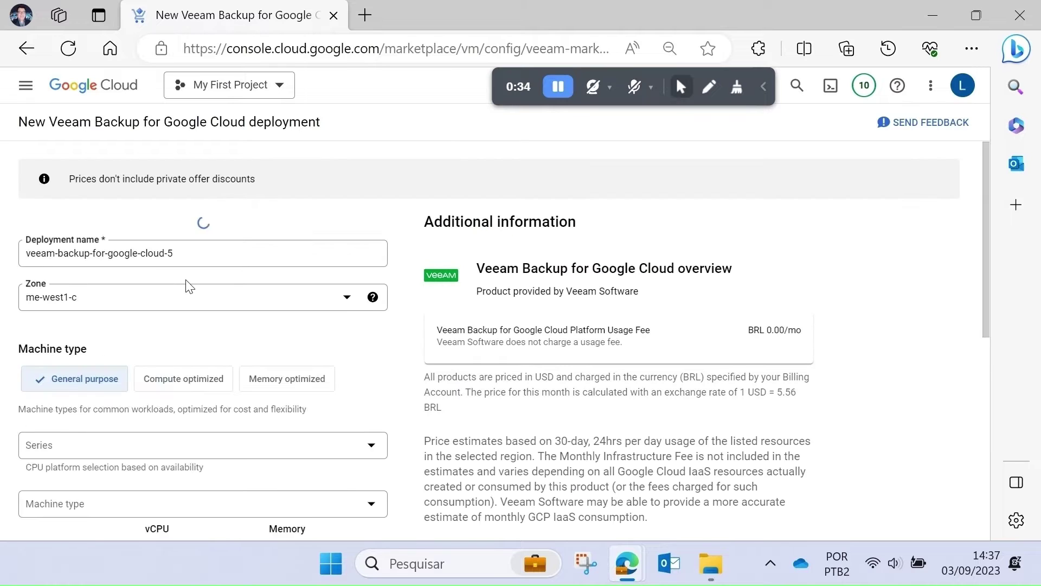
- Set the deployment zone to us-east4-a
{"action": "left_click", "coordinate": [186, 277]}
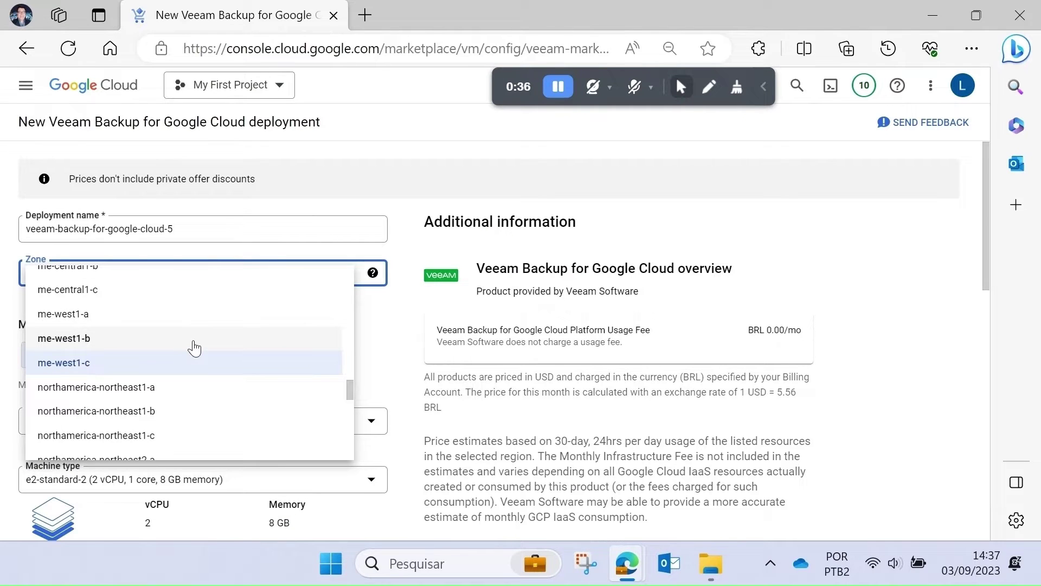
{"action": "scroll", "coordinate": [194, 349], "scroll_direction": "down", "scroll_amount": 8}
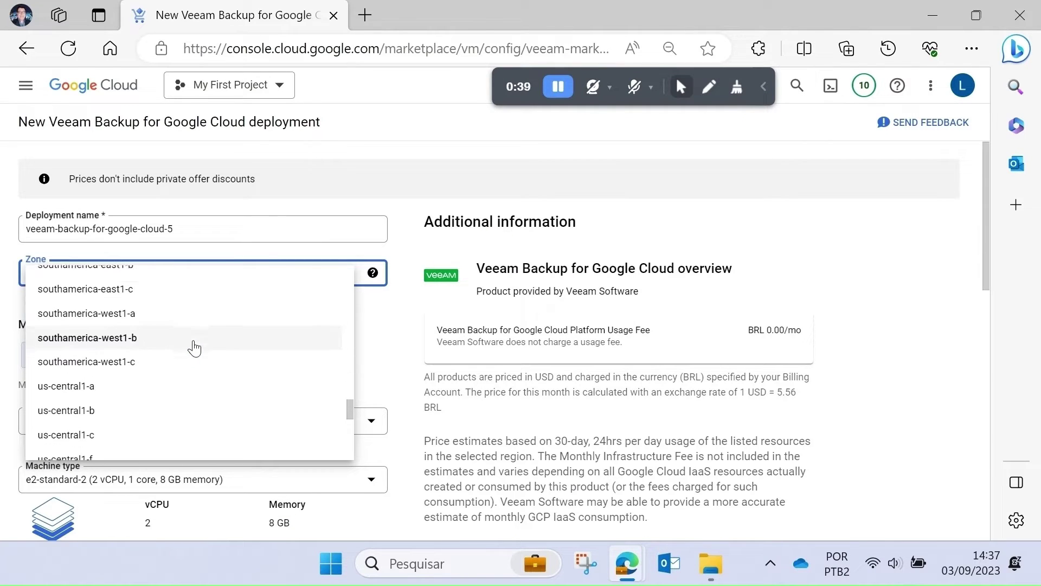
{"action": "scroll", "coordinate": [194, 348], "scroll_direction": "down", "scroll_amount": 3}
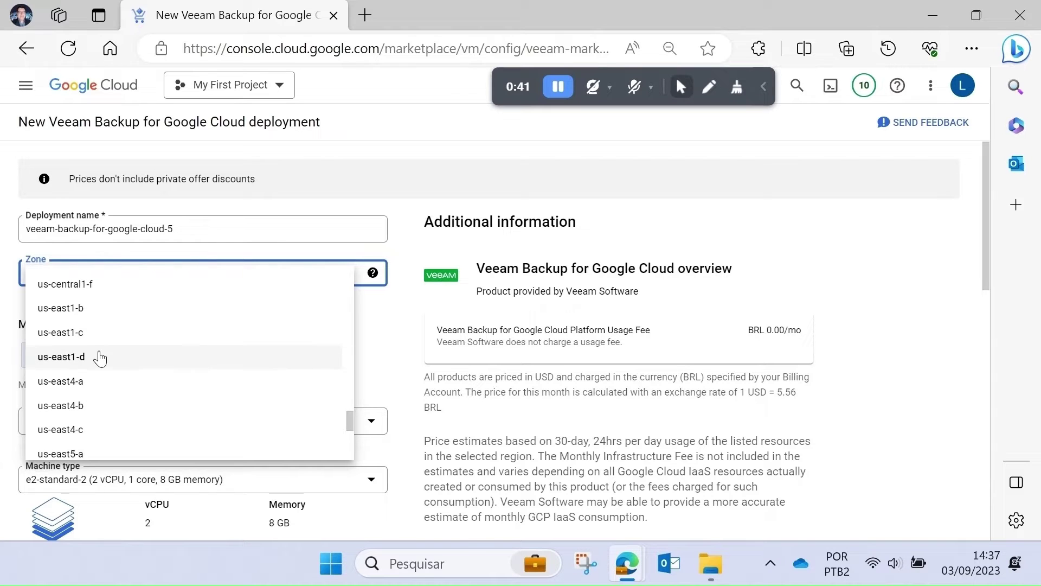
{"action": "left_click", "coordinate": [85, 382]}
- Allow HTTPS traffic from source IP range 0.0.0.0/ and deploy veeam-backup-for-google-cloud-5
{"action": "scroll", "coordinate": [266, 317], "scroll_direction": "down", "scroll_amount": 7}
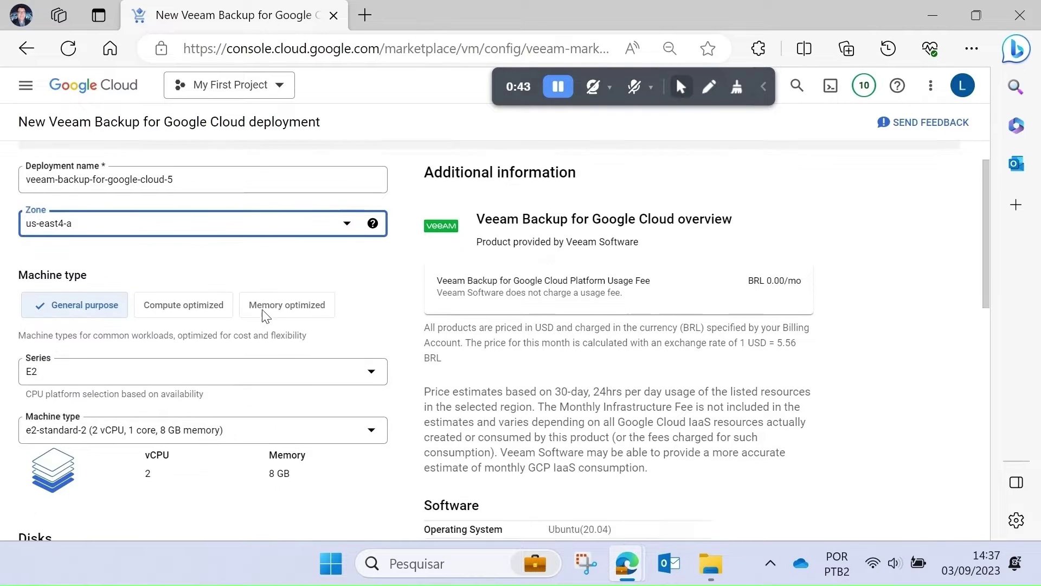
{"action": "scroll", "coordinate": [265, 316], "scroll_direction": "down", "scroll_amount": 5}
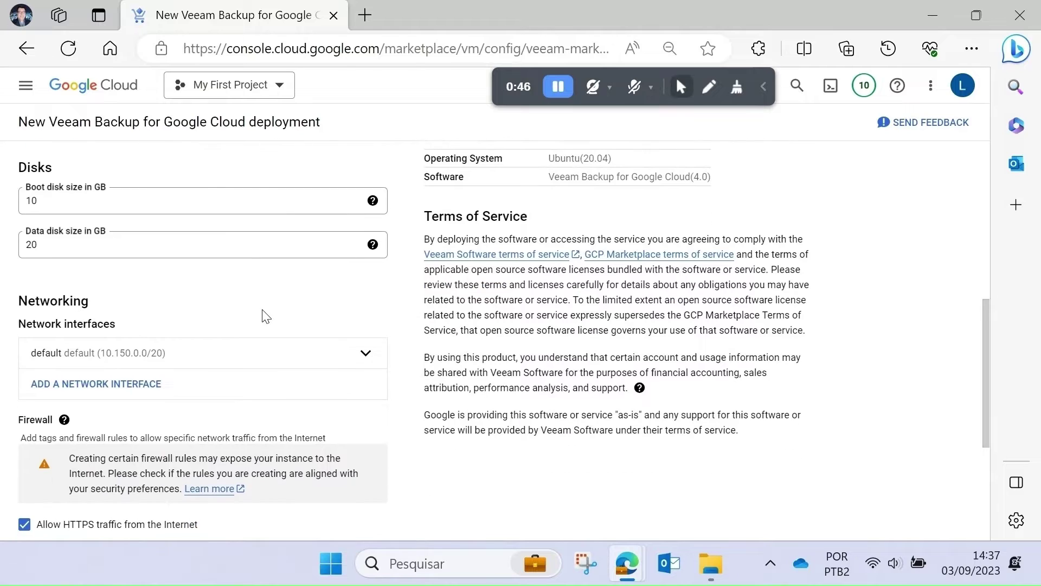
{"action": "scroll", "coordinate": [266, 314], "scroll_direction": "down", "scroll_amount": 2}
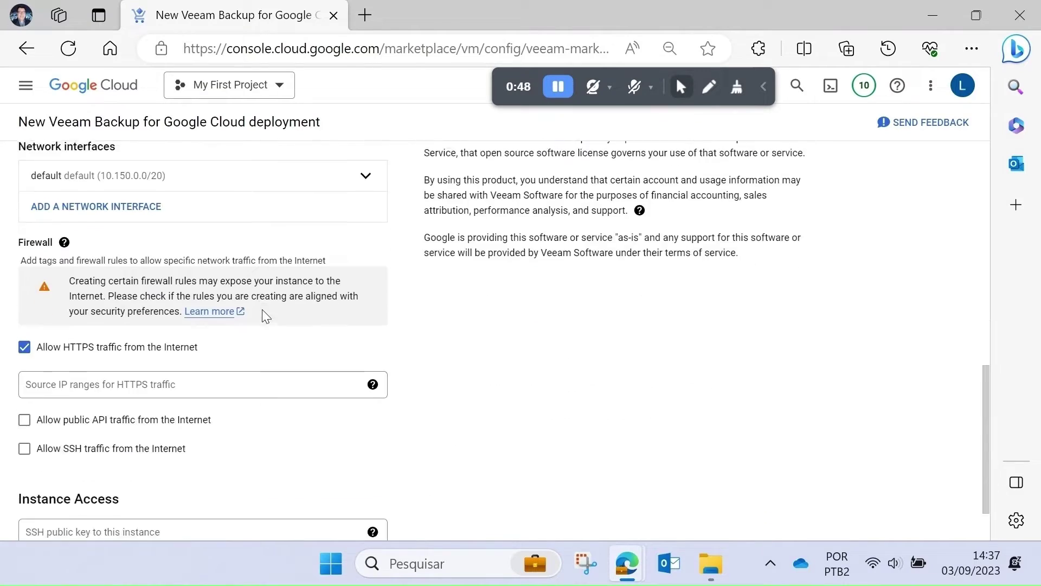
{"action": "left_click", "coordinate": [112, 321]}
{"action": "type", "text": "0"}
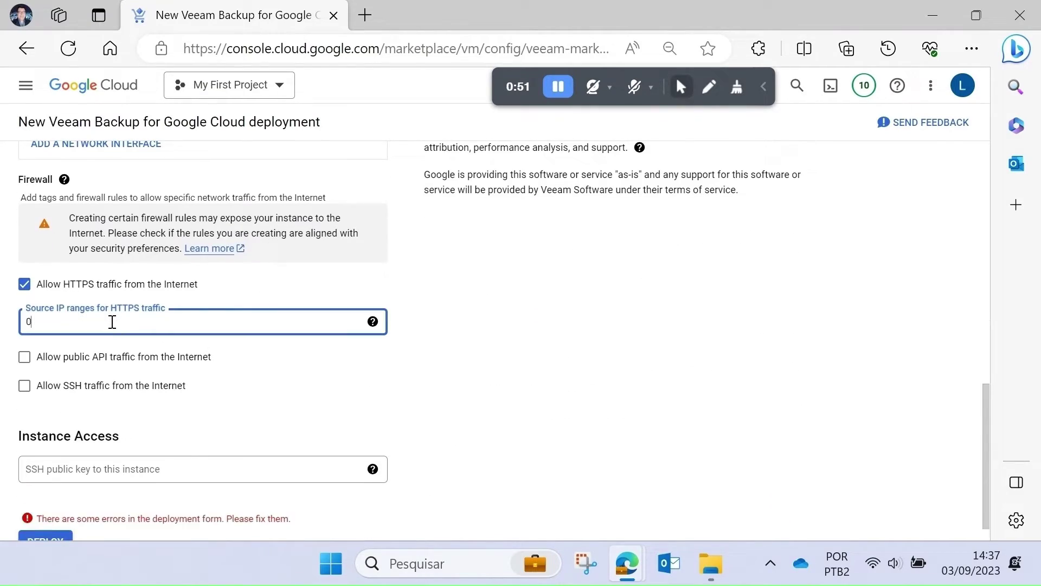
{"action": "type", "text": ".0.0.0/0"}
{"action": "left_click", "coordinate": [50, 521]}
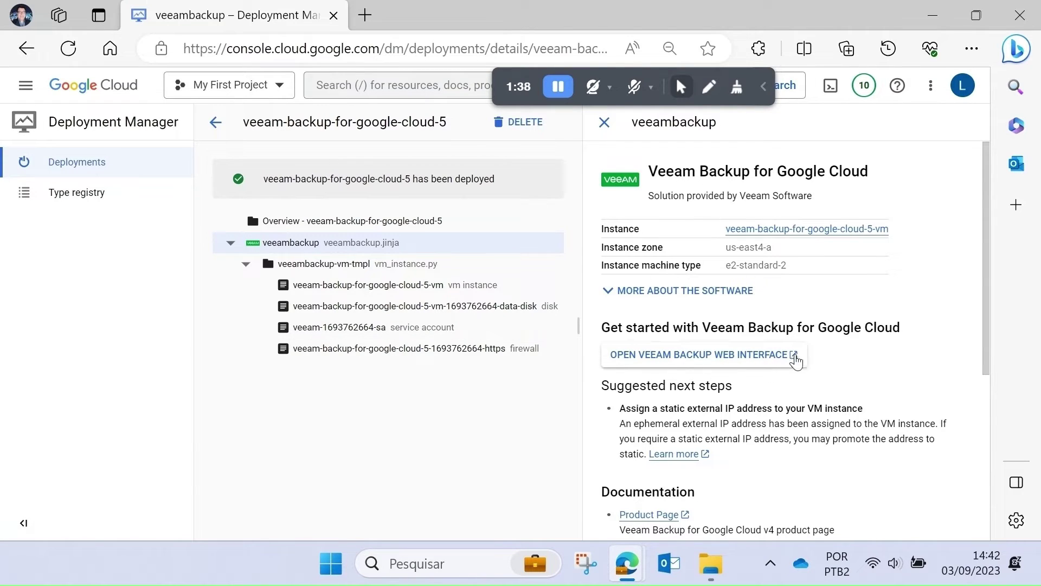
- Open the Veeam web interface at 35.245.42.155, proceeding past the certificate warning
{"action": "left_click", "coordinate": [727, 357]}
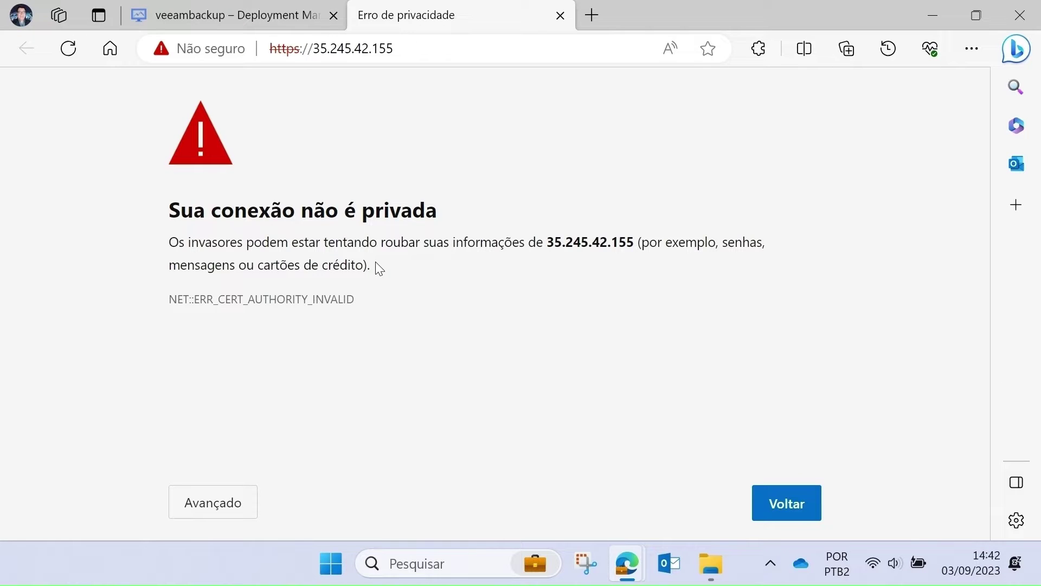
{"action": "left_click", "coordinate": [217, 502]}
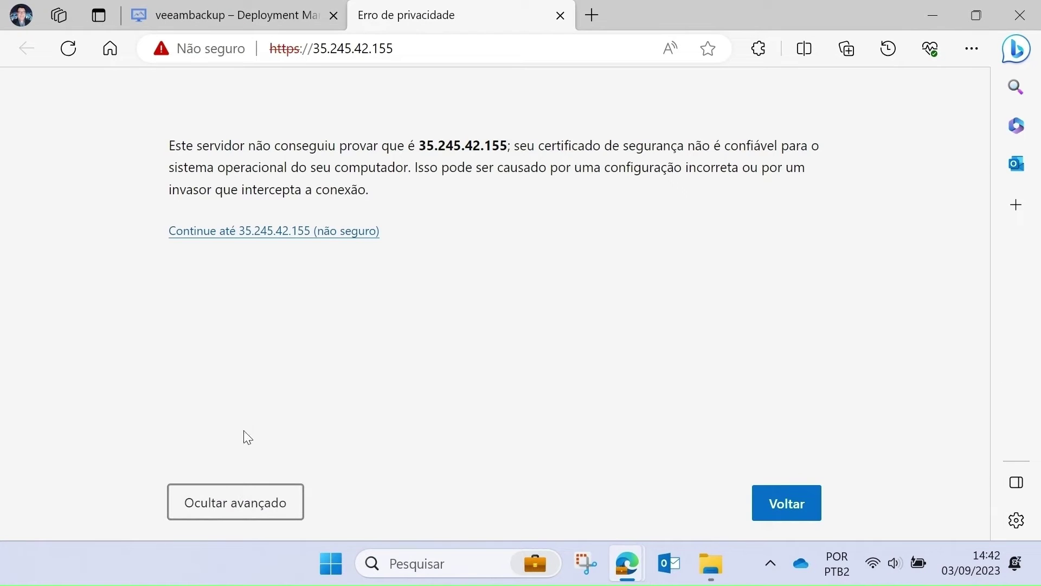
{"action": "left_click", "coordinate": [273, 234]}
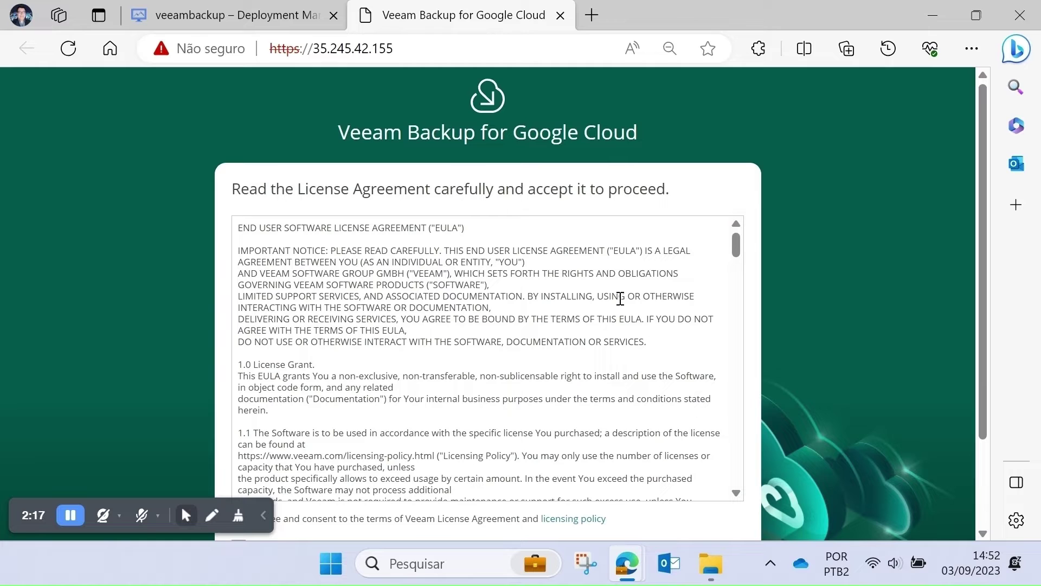
- Accept the Veeam license and both third-party license agreements, then return to Deployment Manager
{"action": "scroll", "coordinate": [432, 305], "scroll_direction": "down", "scroll_amount": 3}
{"action": "scroll", "coordinate": [432, 304], "scroll_direction": "down", "scroll_amount": 2}
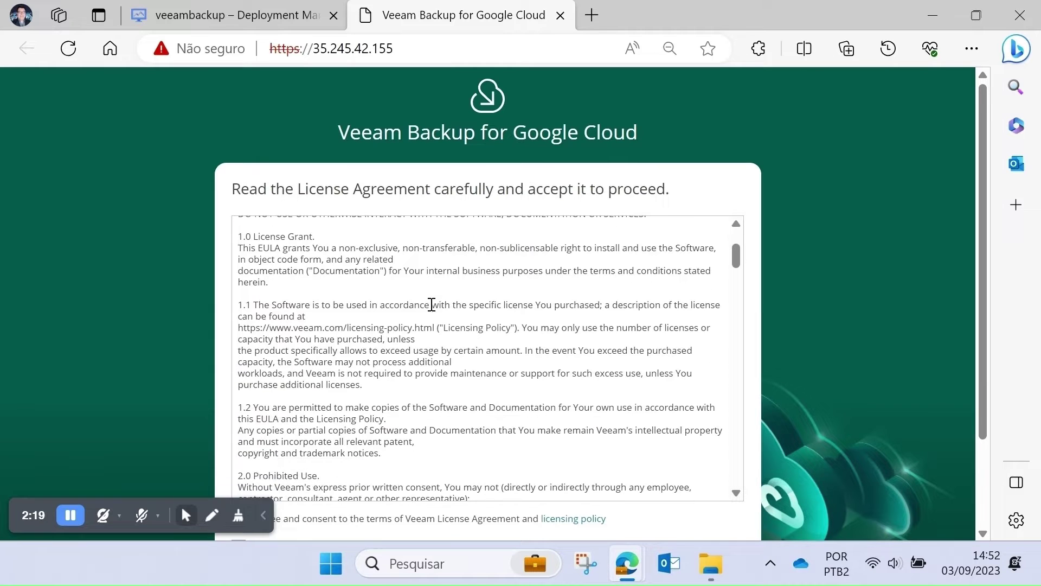
{"action": "scroll", "coordinate": [986, 288], "scroll_direction": "down", "scroll_amount": 3}
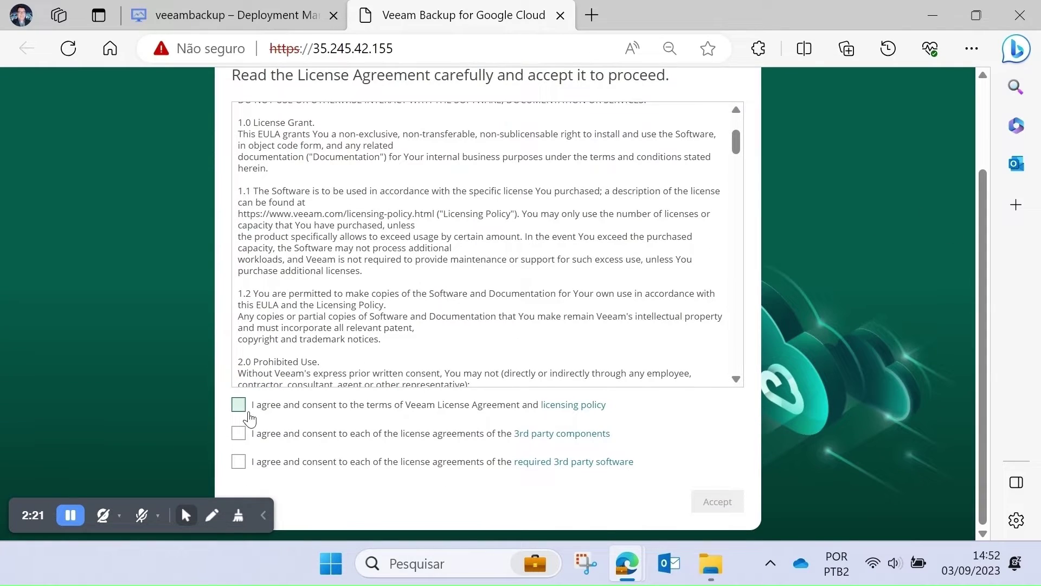
{"action": "left_click", "coordinate": [239, 406]}
{"action": "left_click", "coordinate": [238, 434]}
{"action": "left_click", "coordinate": [239, 462]}
{"action": "left_click", "coordinate": [737, 499]}
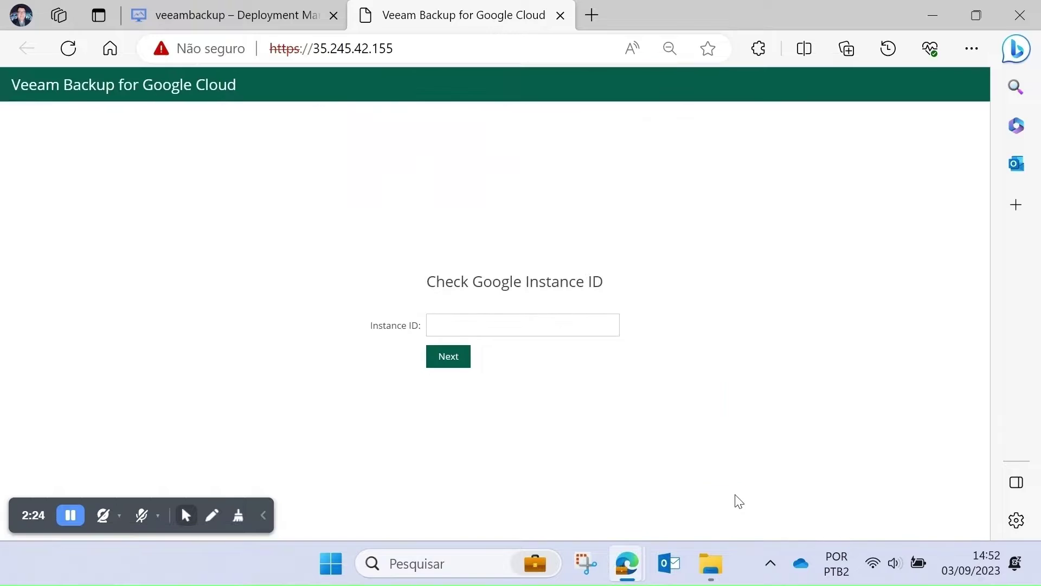
{"action": "left_click", "coordinate": [472, 328]}
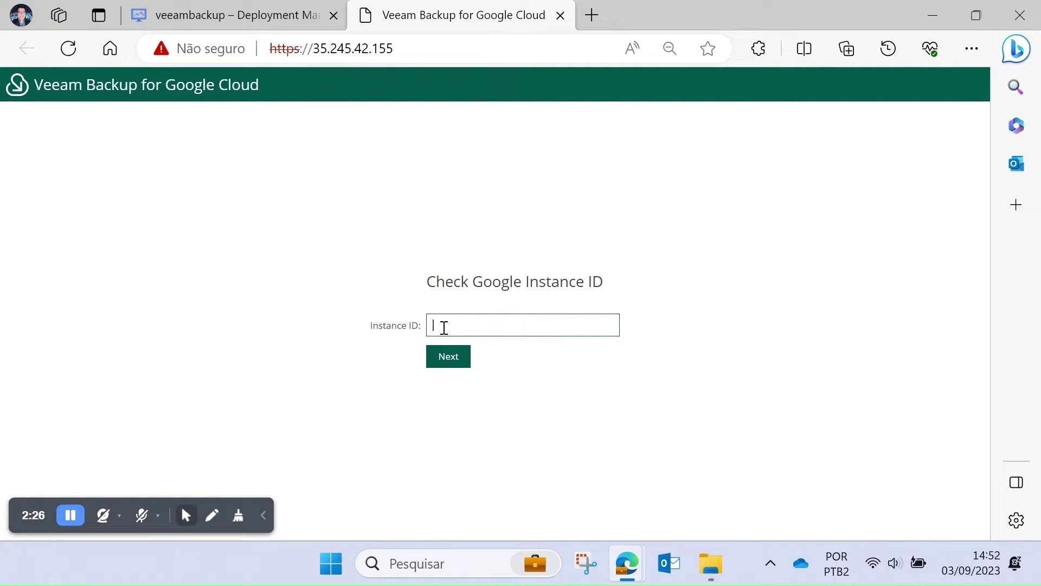
{"action": "left_click", "coordinate": [228, 15]}
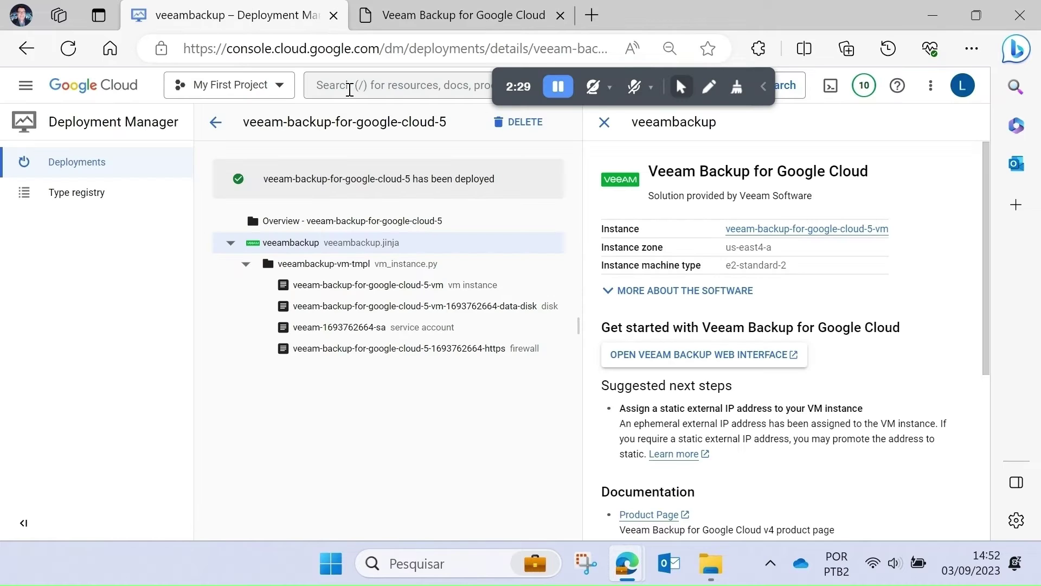
- Find veeam-backup-for-google-cloud-5-vm in Compute Engine and copy its Instance Id
{"action": "left_click", "coordinate": [356, 87]}
{"action": "type", "text": "compute e"}
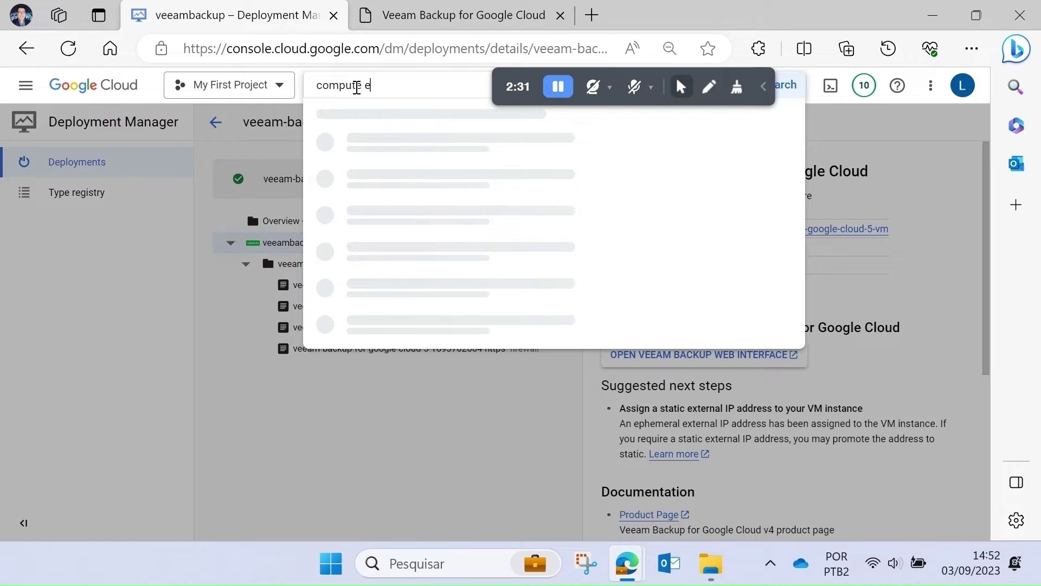
{"action": "type", "text": "ngine"}
{"action": "key", "text": "Return"}
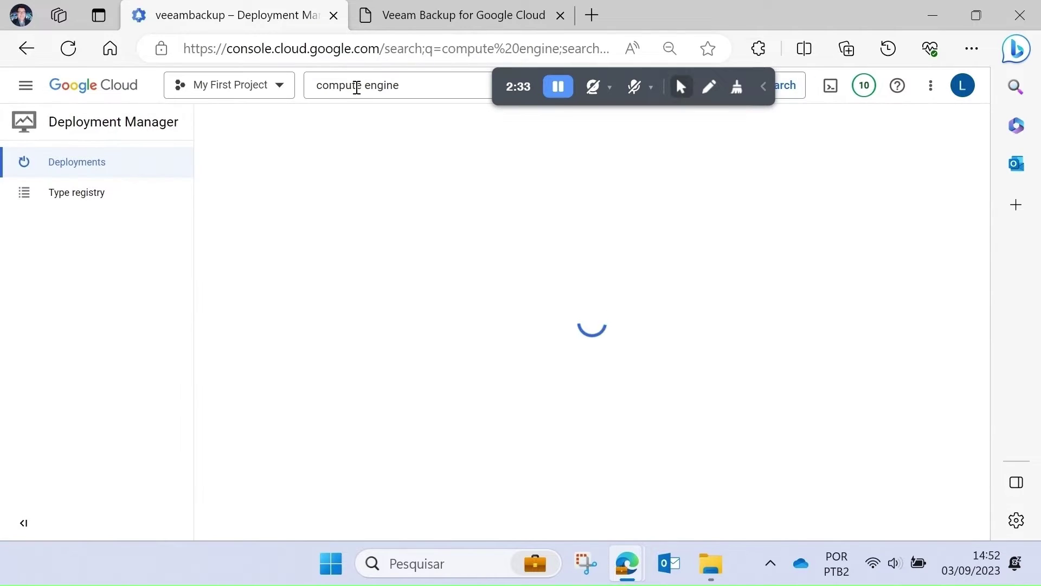
{"action": "left_click", "coordinate": [272, 225]}
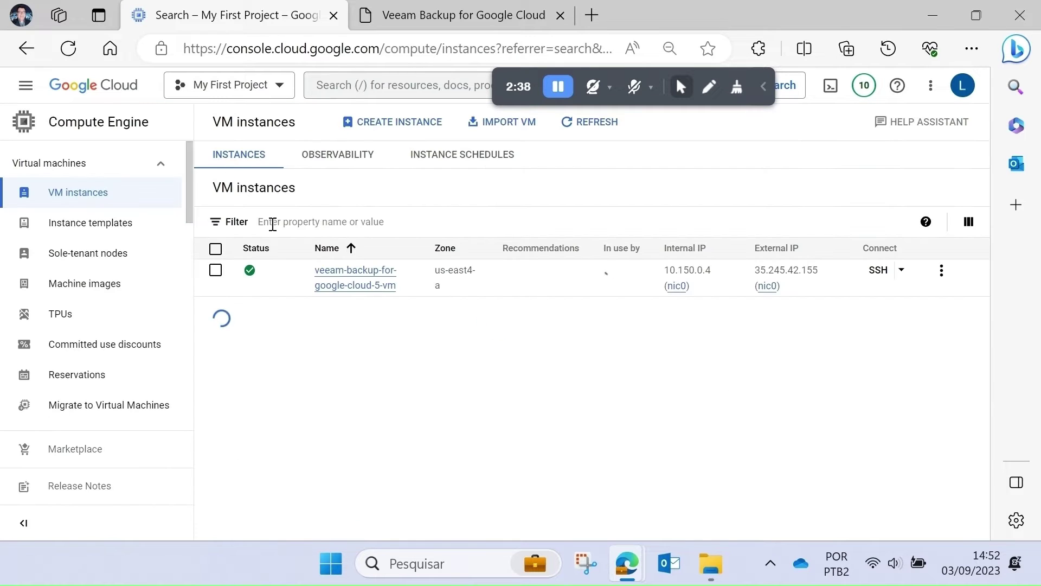
{"action": "left_click", "coordinate": [366, 277]}
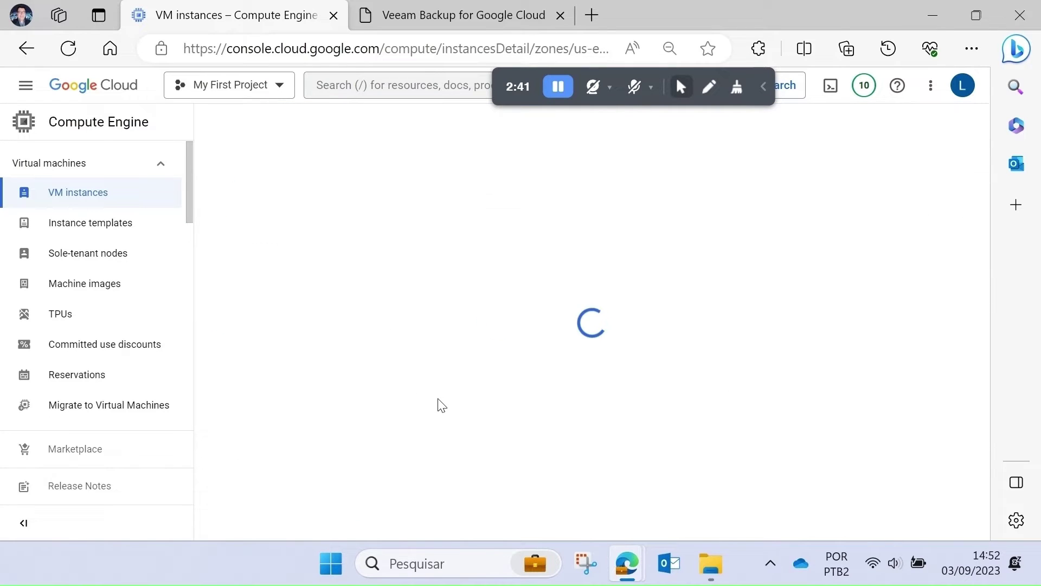
{"action": "left_click_drag", "start_coordinate": [528, 408], "coordinate": [424, 408]}
{"action": "key", "text": "ctrl+c"}
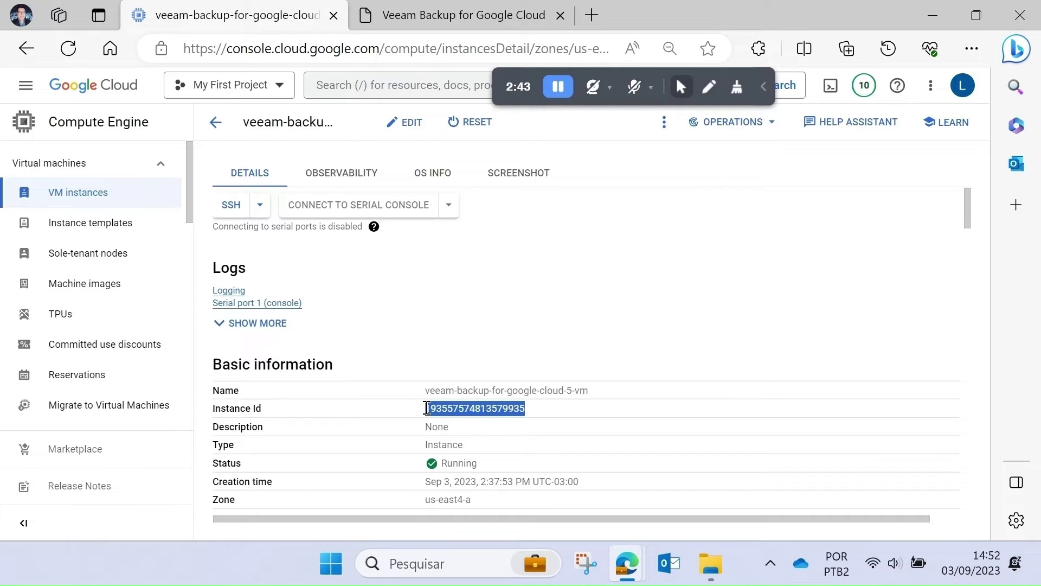
{"action": "right_click", "coordinate": [456, 408]}
{"action": "left_click", "coordinate": [513, 106]}
- Paste the copied Instance Id into the Veeam instance ID check and submit it
{"action": "left_click", "coordinate": [428, 16]}
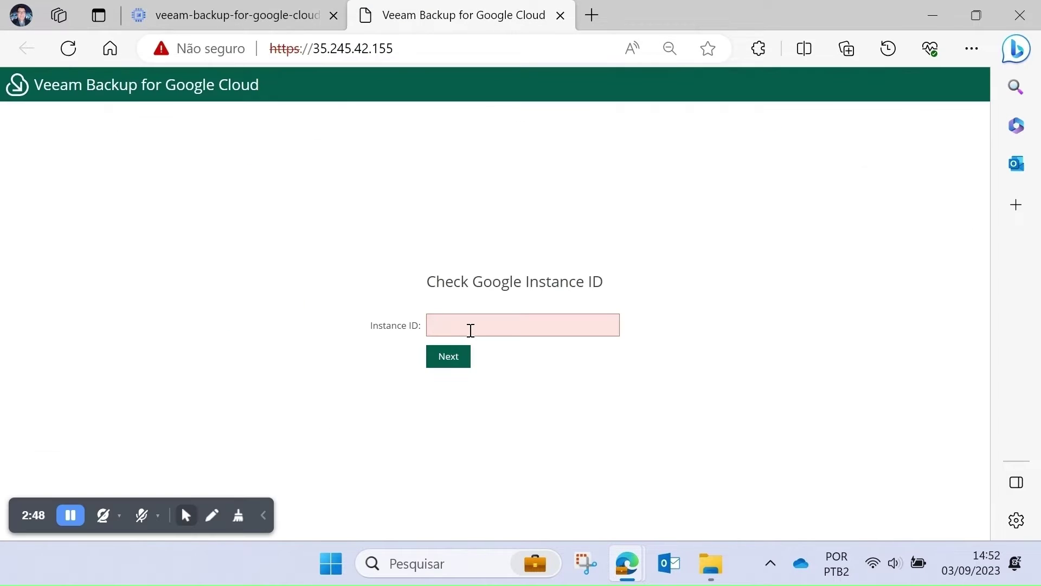
{"action": "key", "text": "ctrl+v"}
{"action": "left_click", "coordinate": [465, 358]}
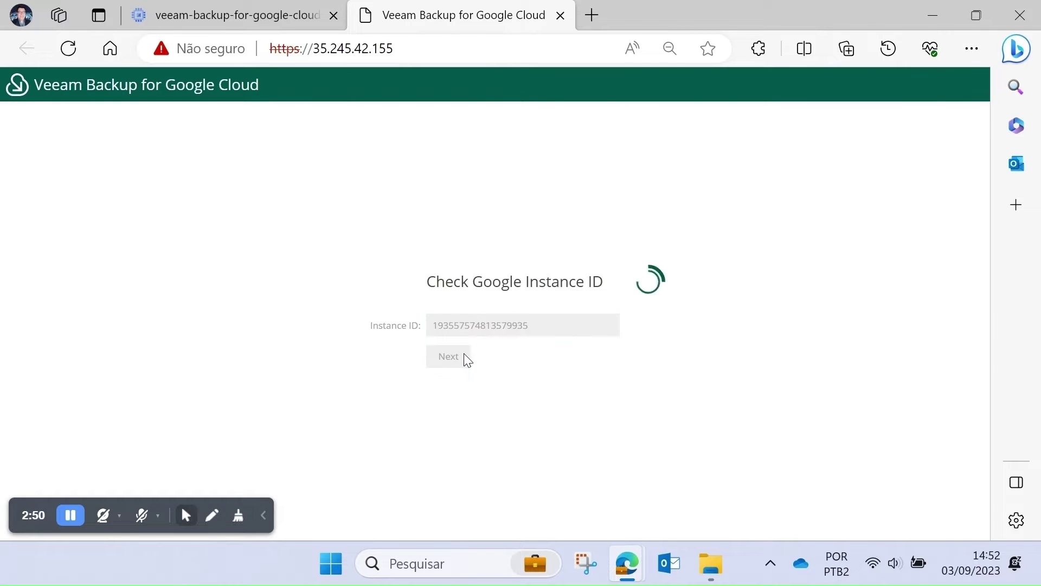
- Create the default administrator with username administrator and a confirmed password
{"action": "left_click", "coordinate": [492, 245]}
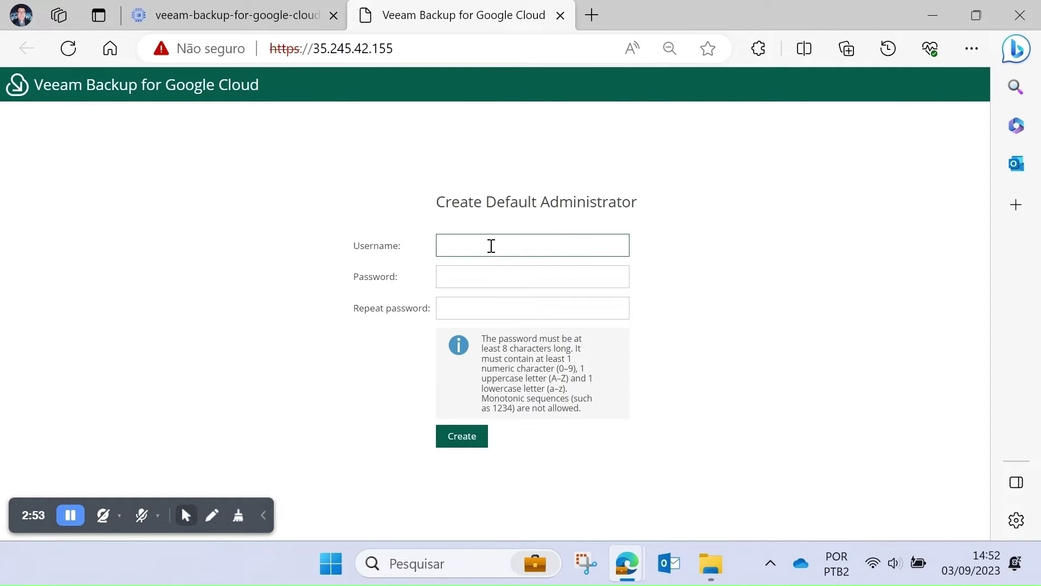
{"action": "type", "text": "administrator"}
{"action": "left_click", "coordinate": [476, 274]}
{"action": "type", "text": "••"}
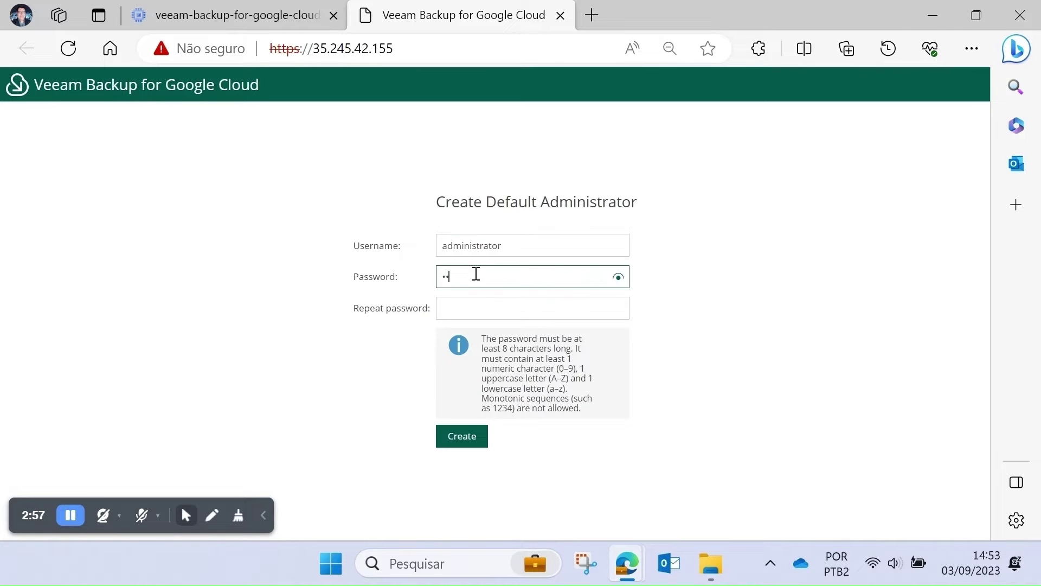
{"action": "type", "text": "••••••••"}
{"action": "left_click", "coordinate": [491, 306]}
{"action": "type", "text": "•••"}
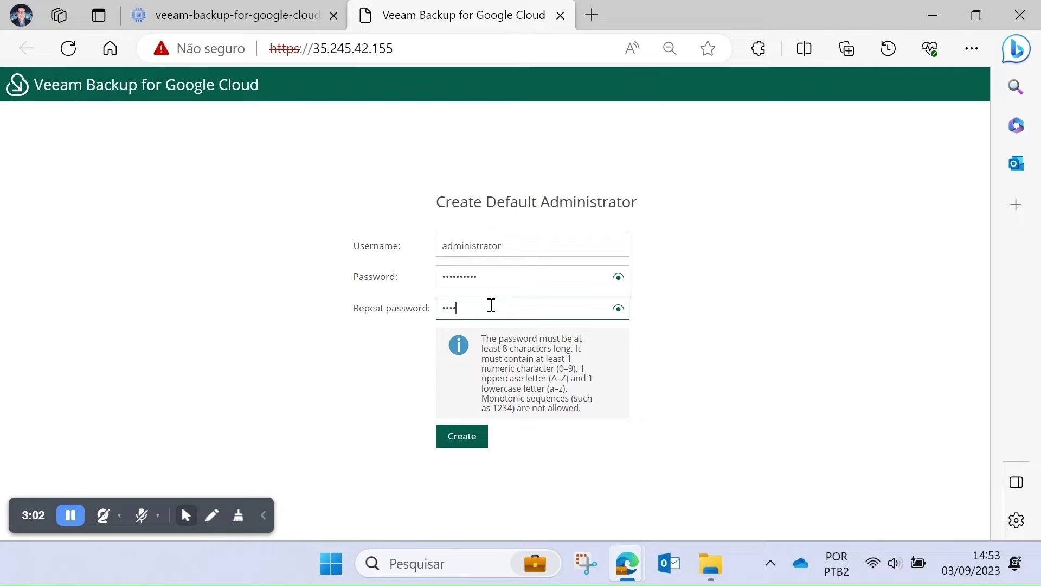
{"action": "key", "text": "BackSpace"}
{"action": "type", "text": "••••••••••"}
{"action": "left_click", "coordinate": [472, 440]}
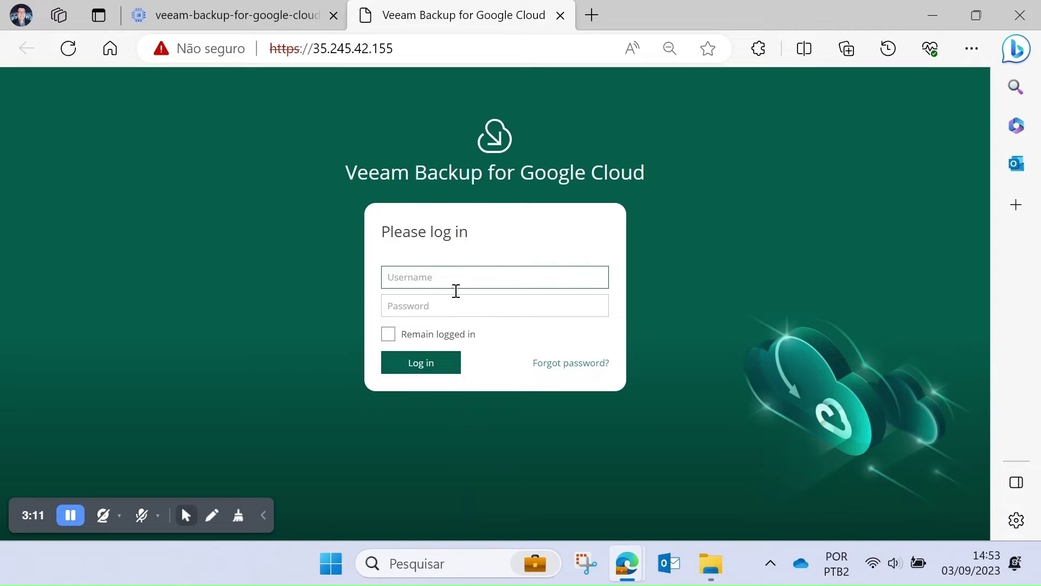
- Log in as administrator and open Configuration's Getting Started checklist
{"action": "left_click", "coordinate": [441, 279]}
{"action": "type", "text": "administrator"}
{"action": "left_click", "coordinate": [437, 307]}
{"action": "type", "text": "••••••••••"}
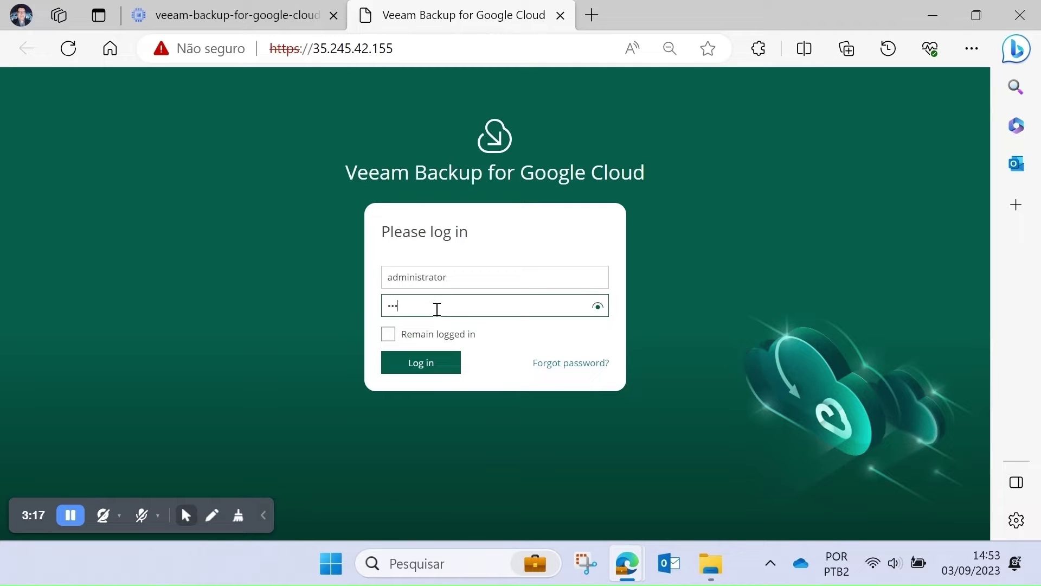
{"action": "left_click", "coordinate": [429, 370]}
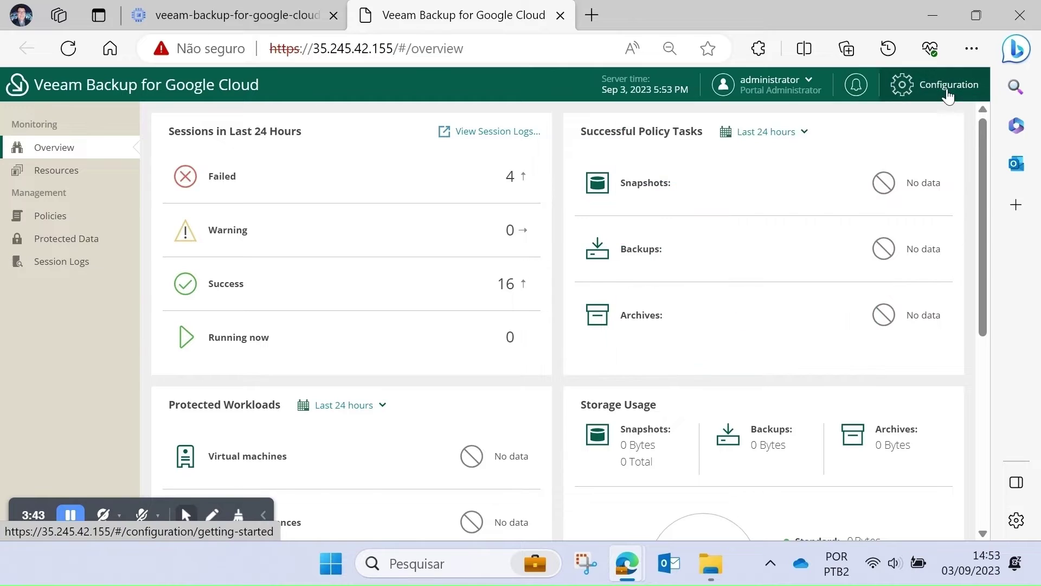
{"action": "left_click", "coordinate": [941, 85]}
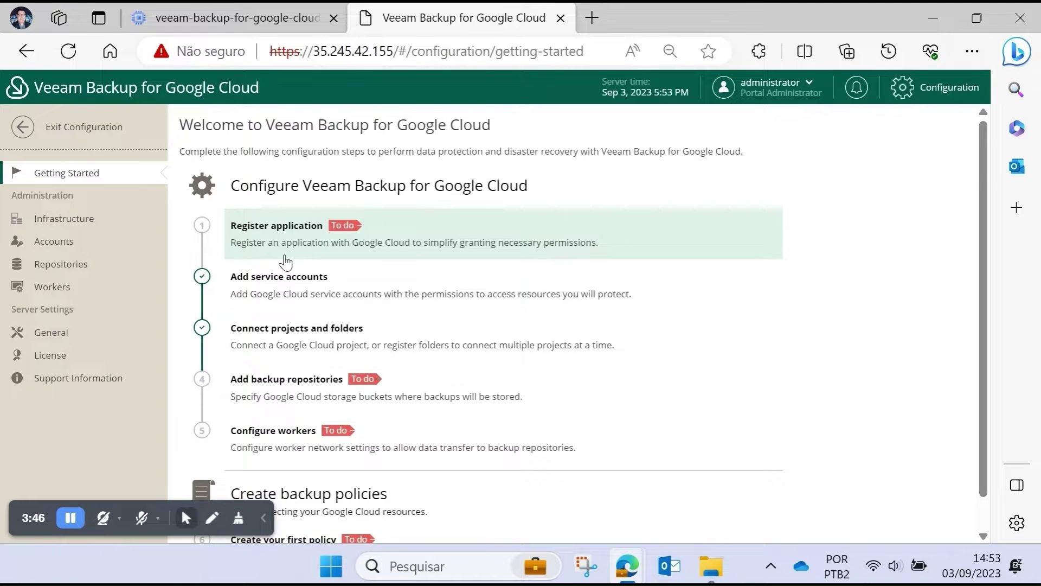
- In Infrastructure, review the Veeam service account's details and close them unchanged
{"action": "left_click", "coordinate": [41, 218]}
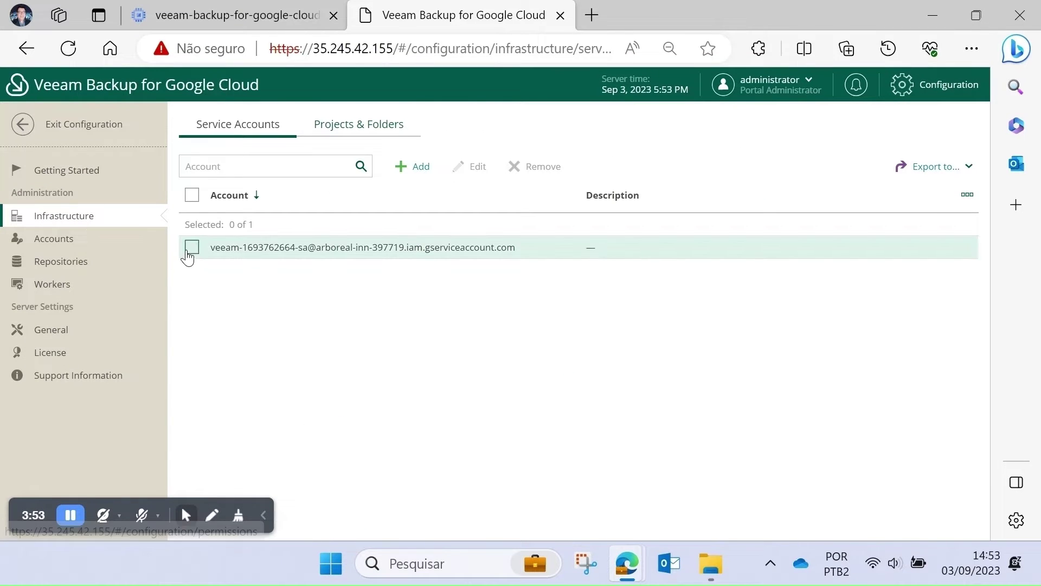
{"action": "left_click", "coordinate": [192, 246]}
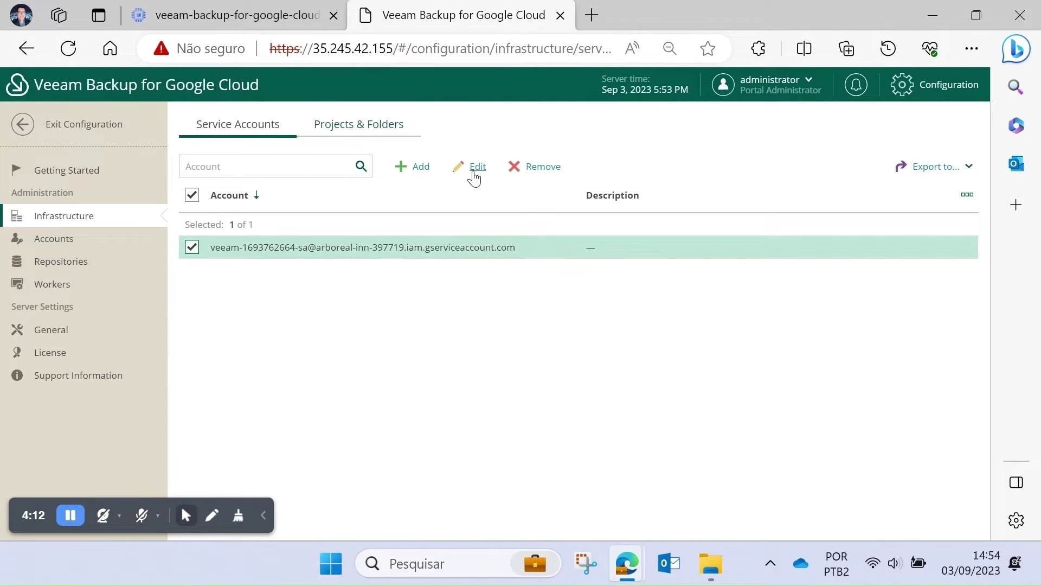
{"action": "left_click", "coordinate": [471, 167]}
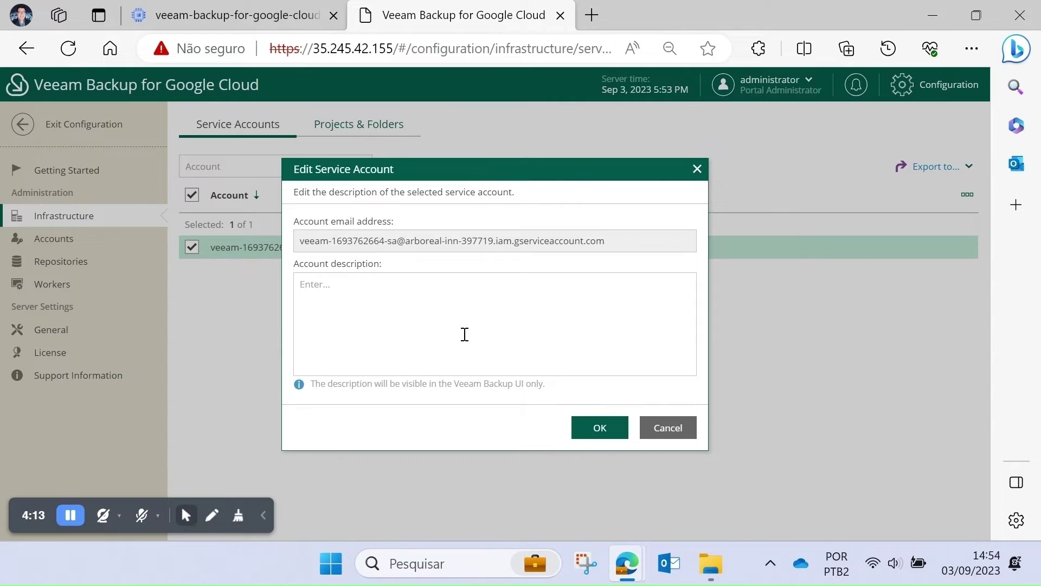
{"action": "left_click", "coordinate": [600, 428]}
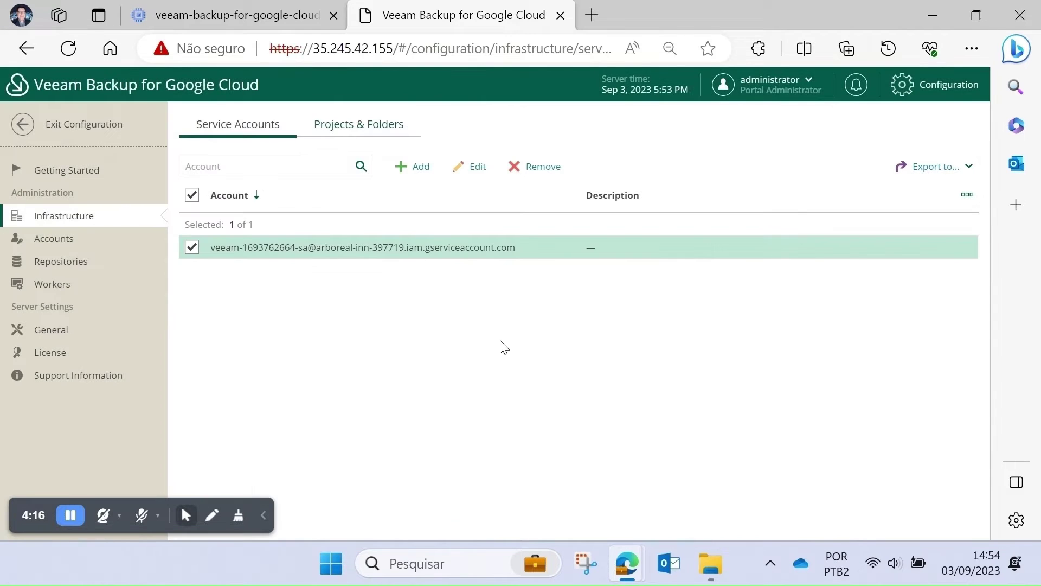
- Select the connected project under Projects & Folders and open it for editing
{"action": "left_click", "coordinate": [374, 128]}
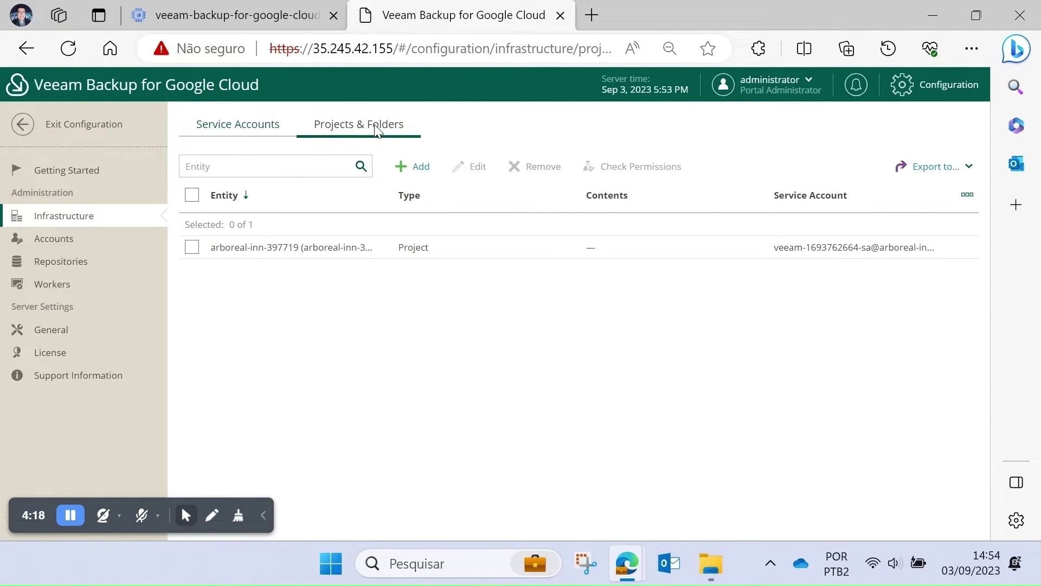
{"action": "left_click", "coordinate": [192, 246]}
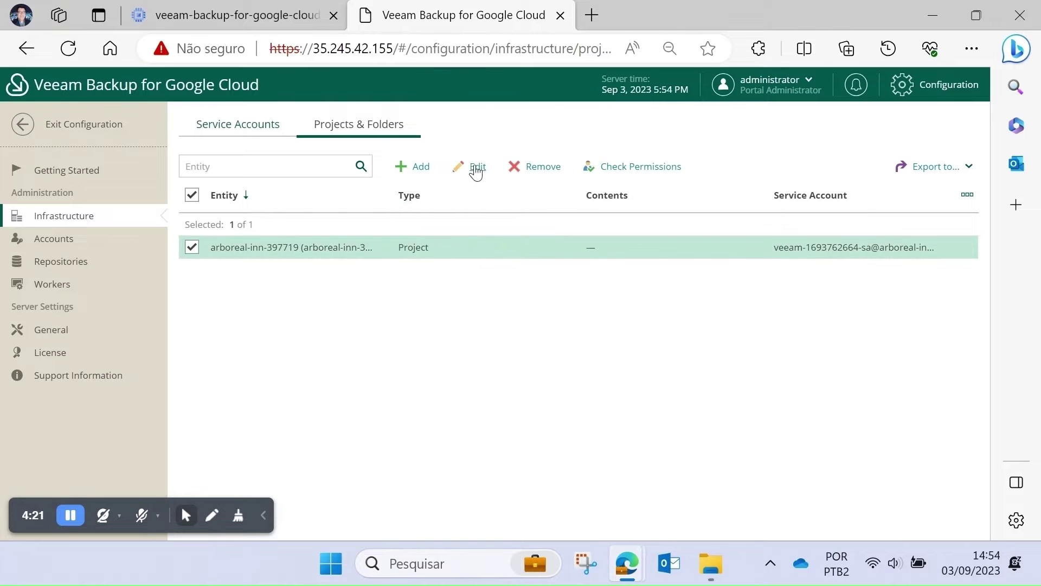
{"action": "left_click", "coordinate": [475, 167]}
- Enable granular roles, run the permissions check showing all Failed, and download the fix script
{"action": "left_click", "coordinate": [166, 300]}
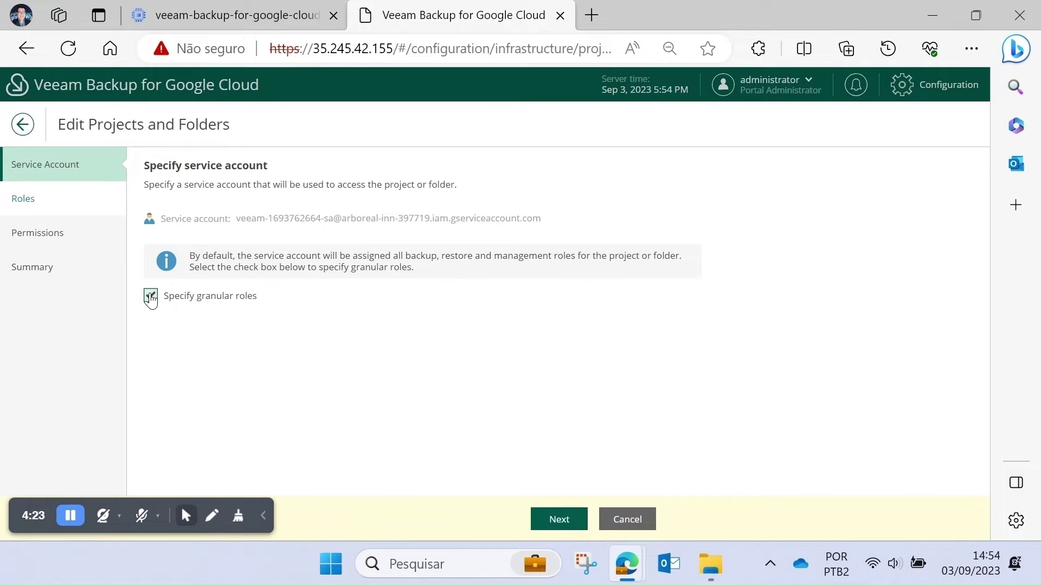
{"action": "left_click", "coordinate": [564, 521]}
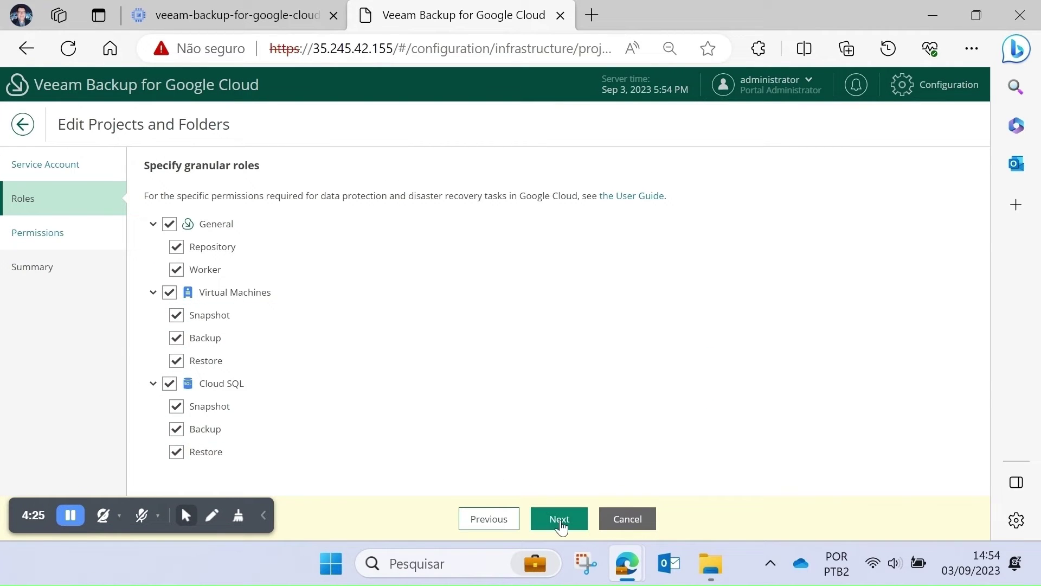
{"action": "left_click", "coordinate": [560, 522]}
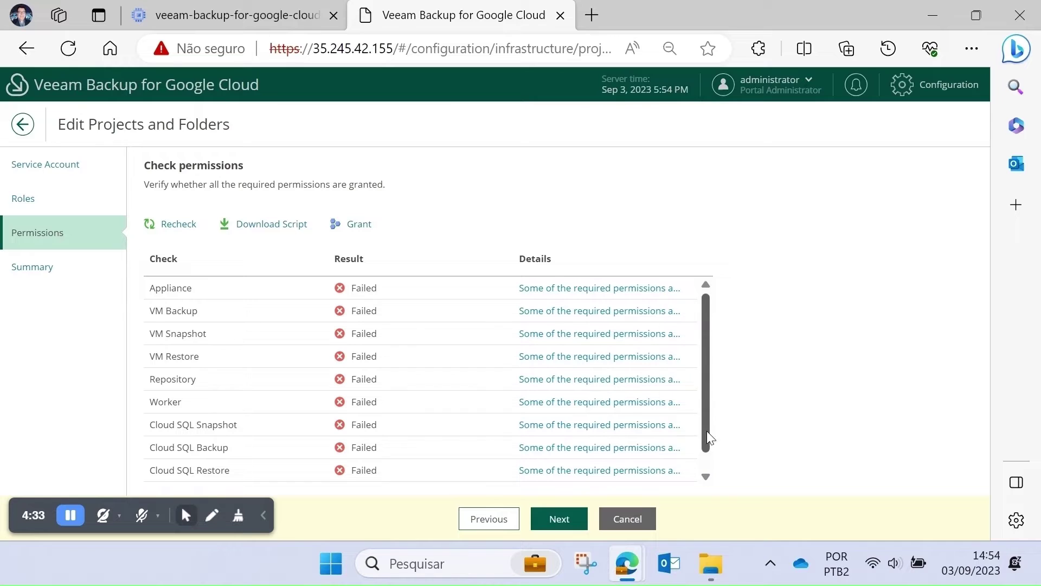
{"action": "scroll", "coordinate": [678, 429], "scroll_direction": "down", "scroll_amount": 1}
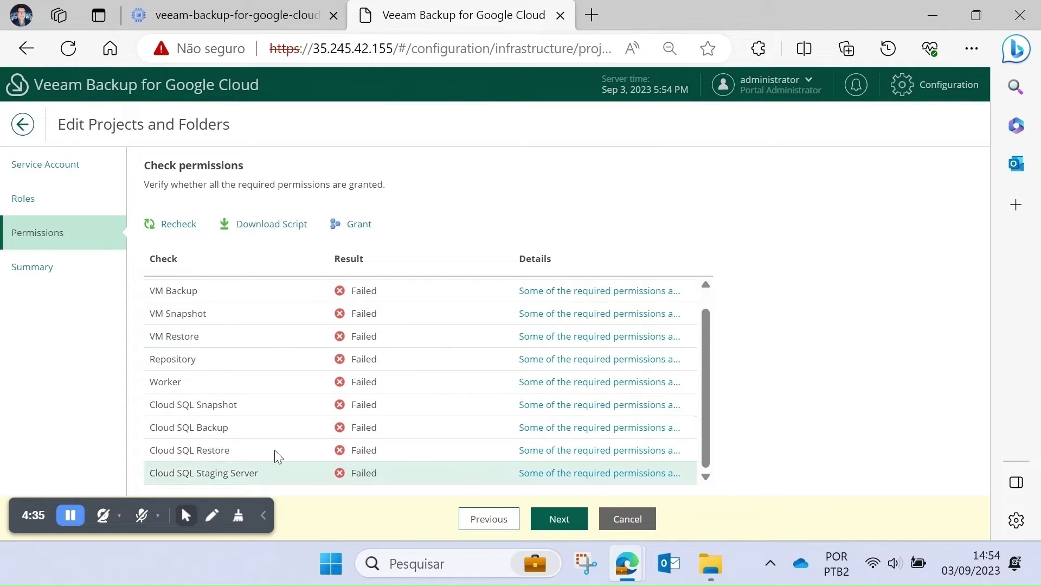
{"action": "left_click", "coordinate": [268, 228]}
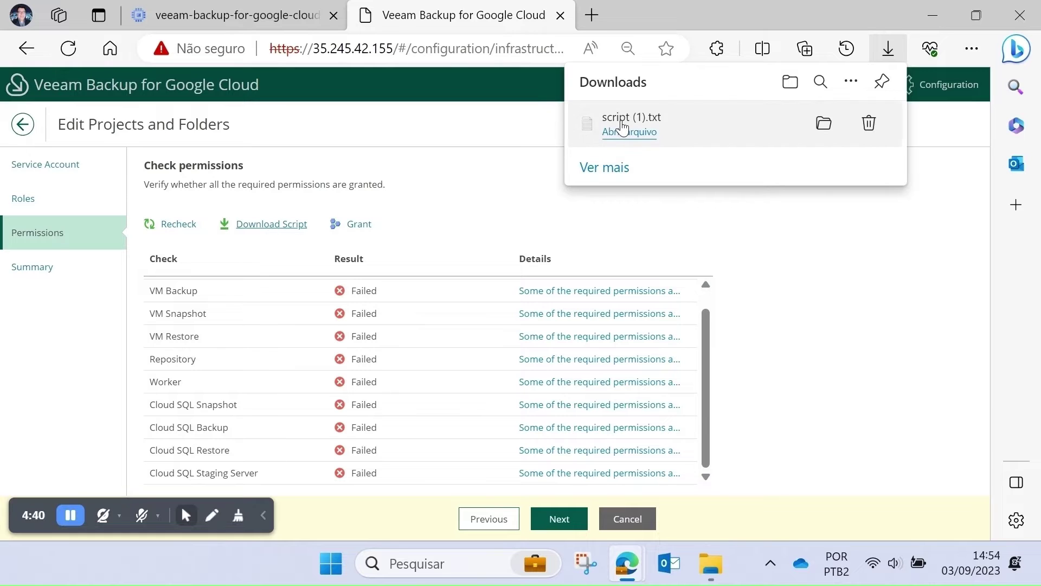
- Open script (1).txt in Notepad, copy all its gcloud commands, and return to Google Cloud
{"action": "left_click", "coordinate": [624, 132]}
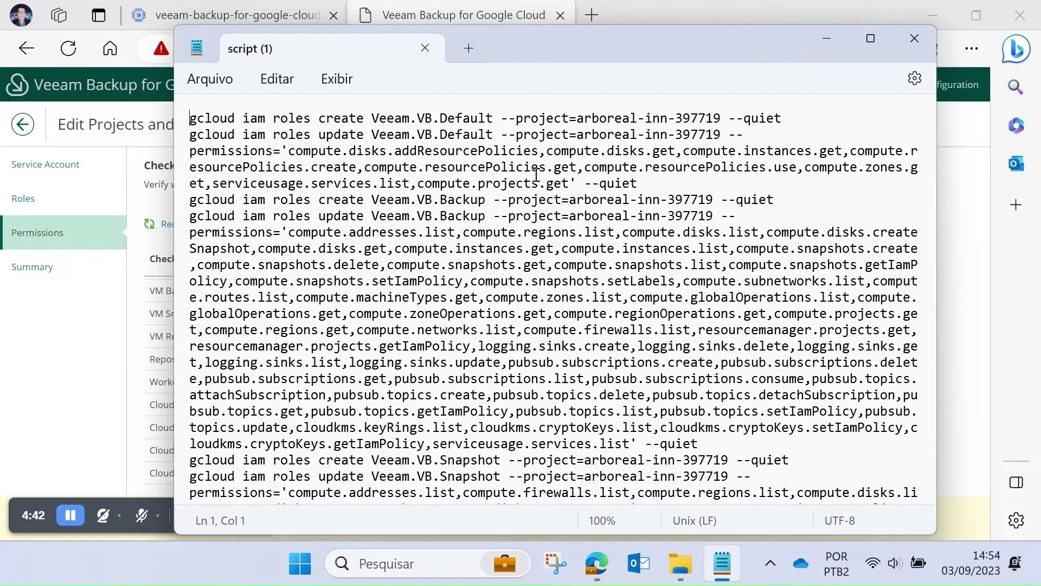
{"action": "left_click", "coordinate": [265, 87]}
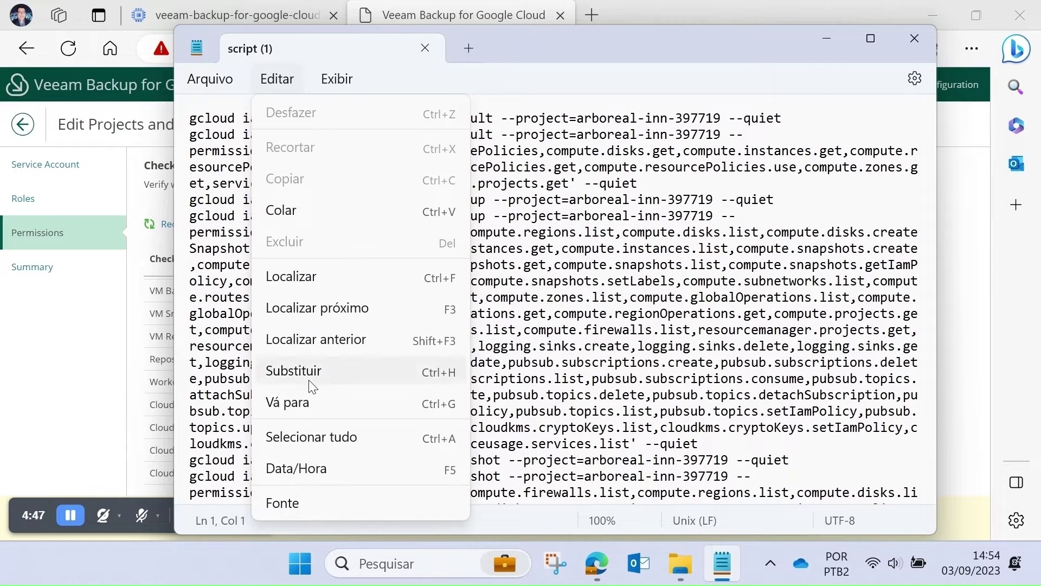
{"action": "left_click", "coordinate": [317, 437]}
{"action": "right_click", "coordinate": [354, 254]}
{"action": "left_click", "coordinate": [416, 105]}
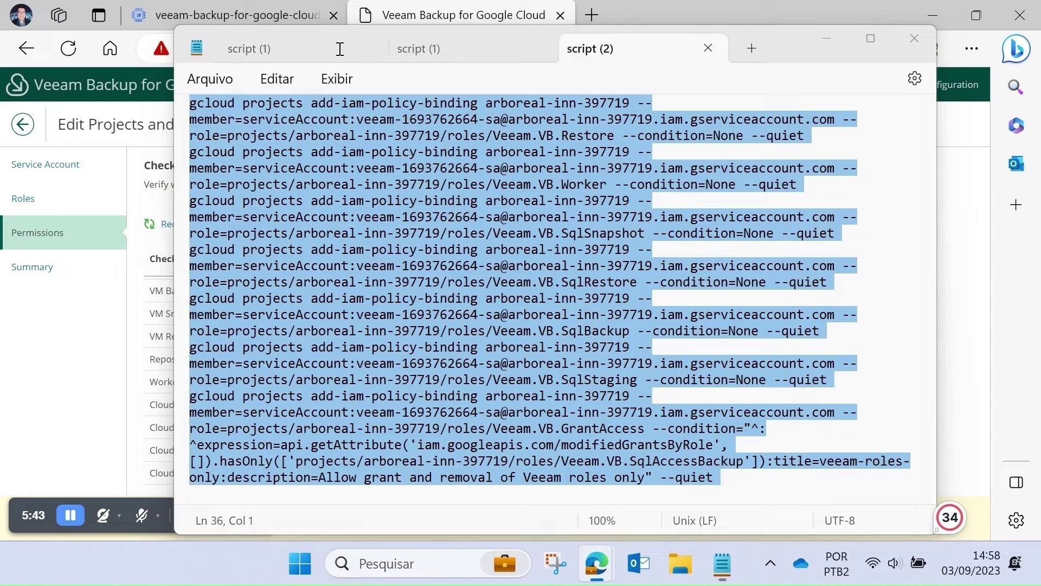
{"action": "left_click", "coordinate": [825, 39]}
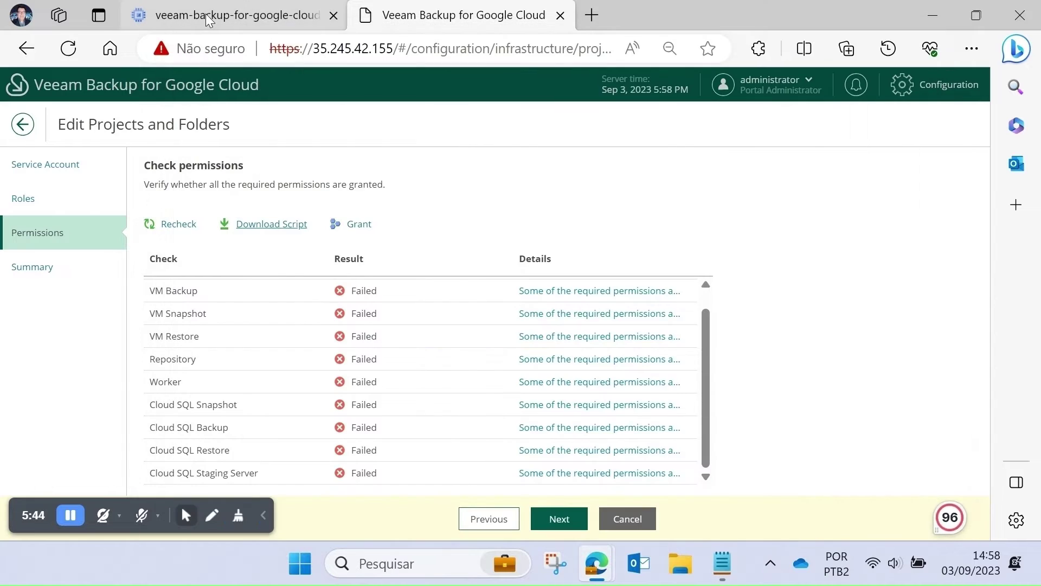
{"action": "left_click", "coordinate": [208, 16]}
- Search the Google Cloud console for 'cloud shell' and launch the Cloud Shell Editor
{"action": "left_click", "coordinate": [373, 86]}
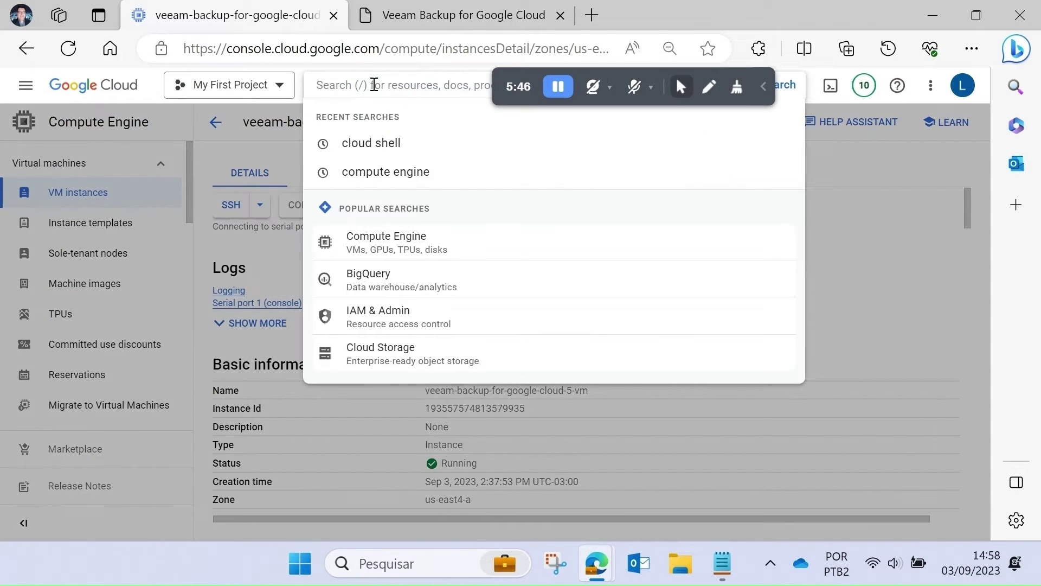
{"action": "type", "text": "cloud shee"}
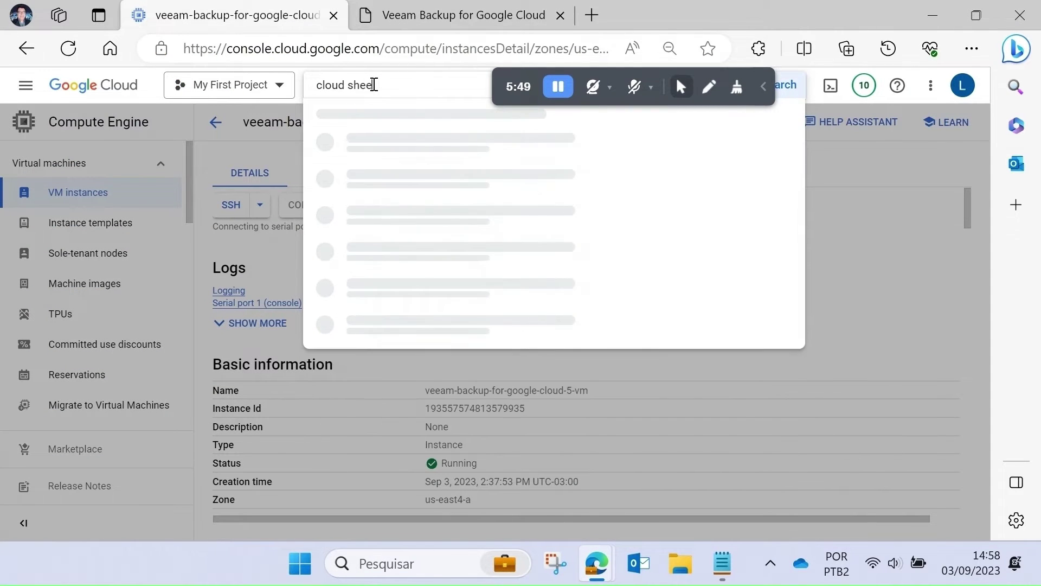
{"action": "key", "text": "BackSpace"}
{"action": "type", "text": "ll"}
{"action": "key", "text": "Return"}
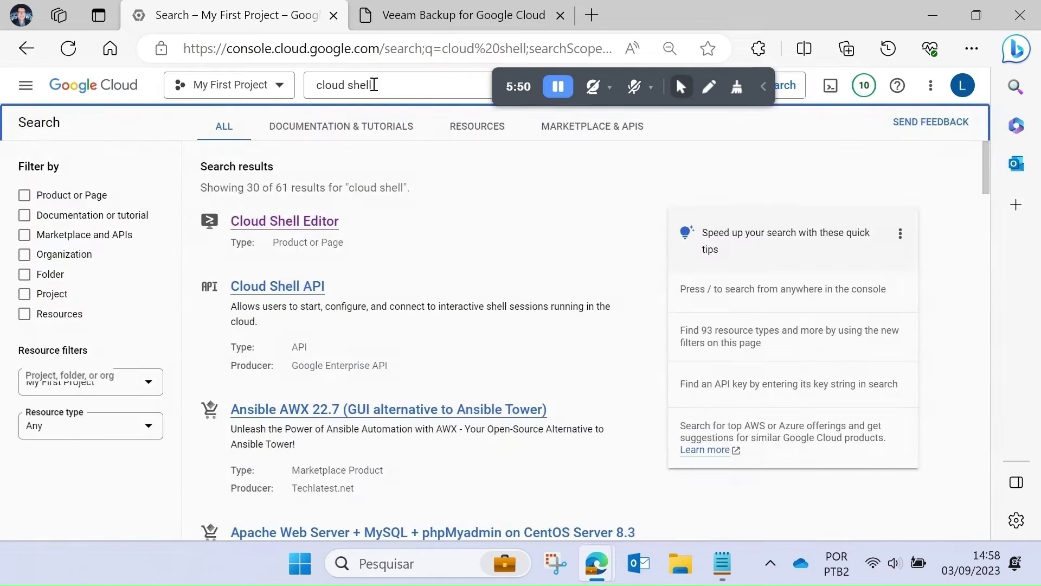
{"action": "left_click", "coordinate": [329, 223]}
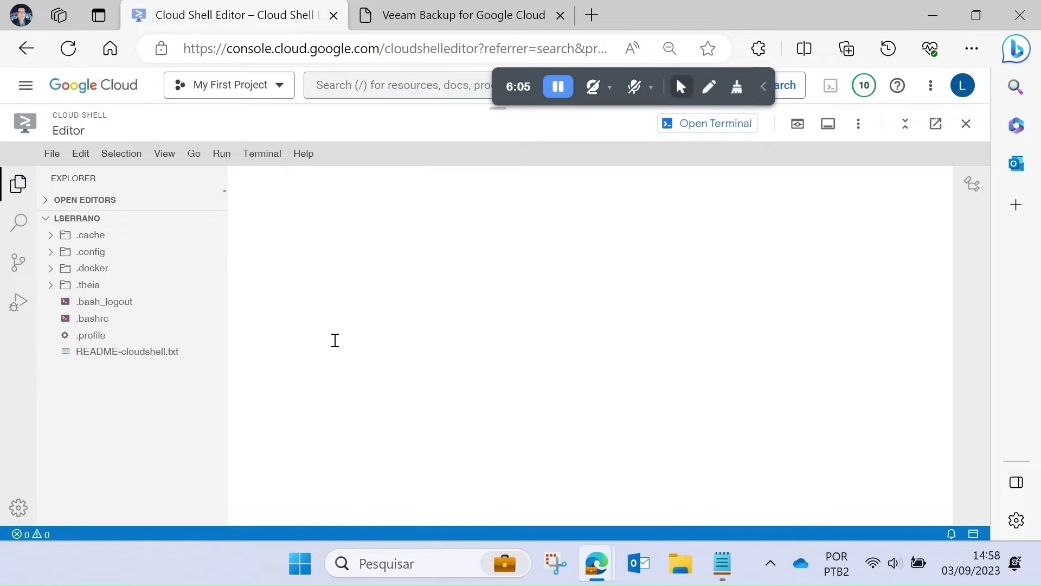
- Paste the copied gcloud permissions script into the Cloud Shell terminal, run it, and authorize Cloud Shell
{"action": "left_click", "coordinate": [722, 124]}
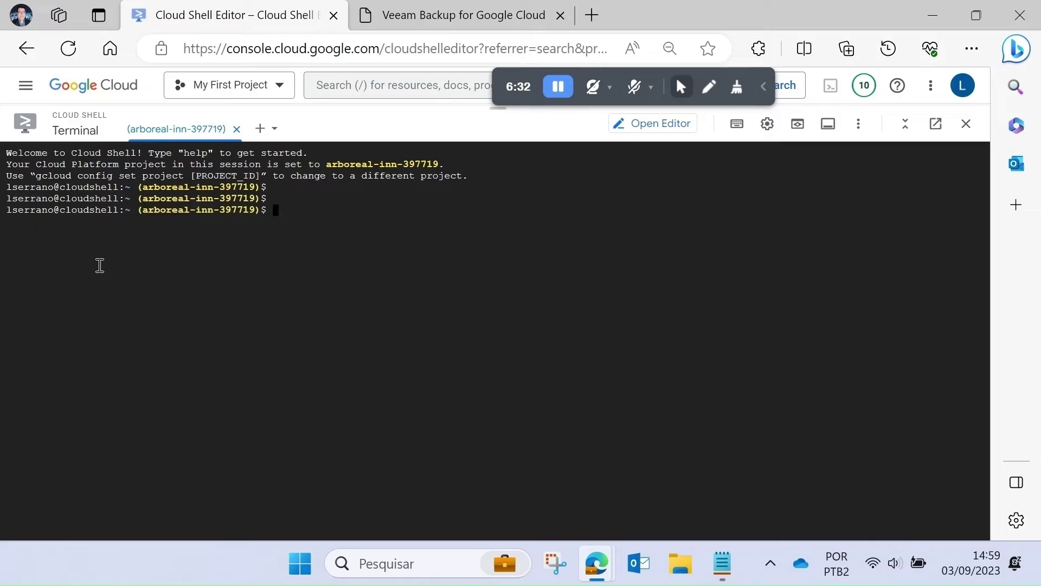
{"action": "key", "text": "ctrl+v"}
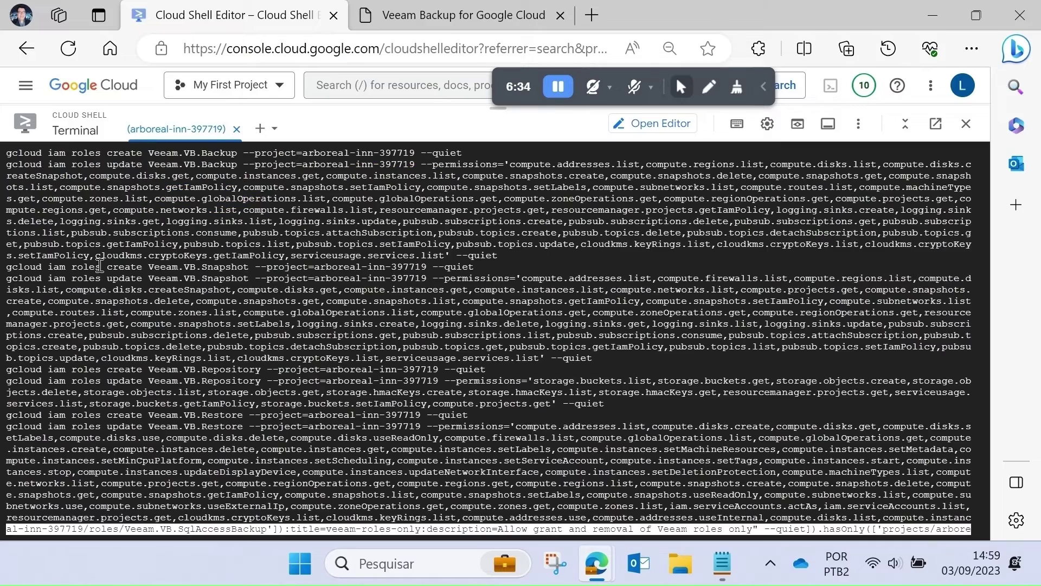
{"action": "key", "text": "Return"}
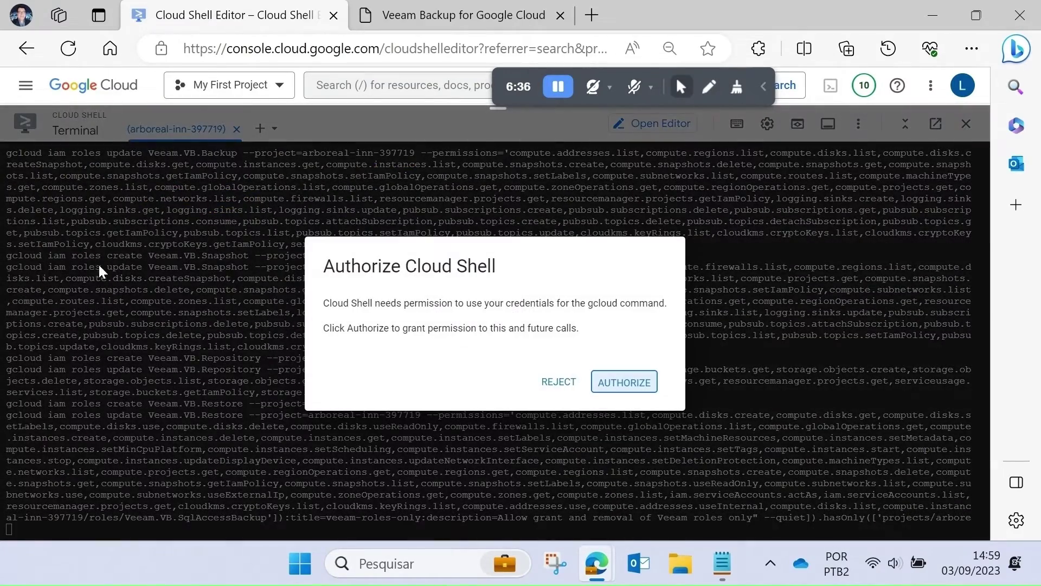
{"action": "left_click", "coordinate": [623, 384]}
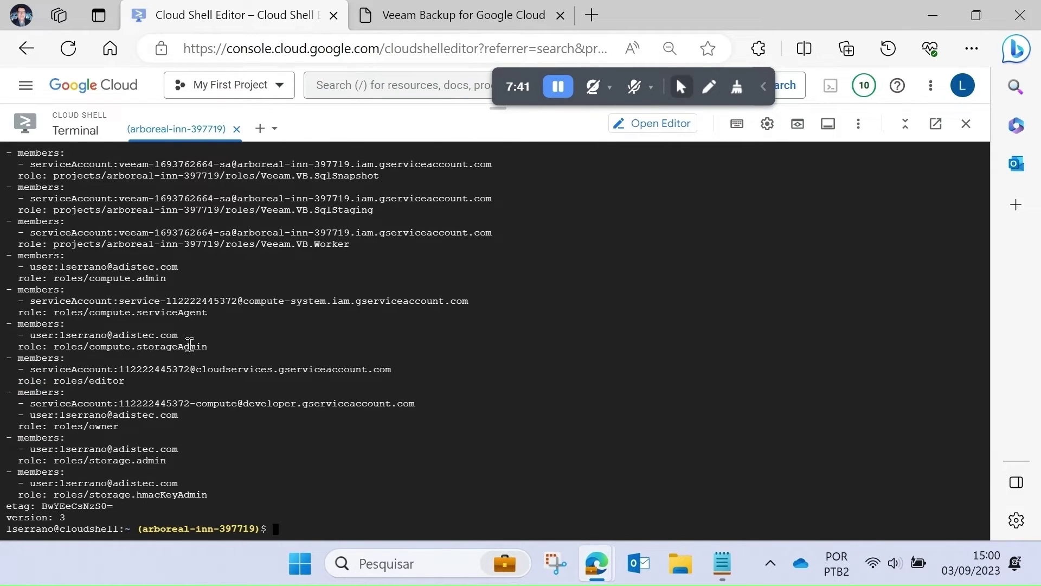
{"action": "key", "text": "Return"}
{"action": "key", "text": "Return"}
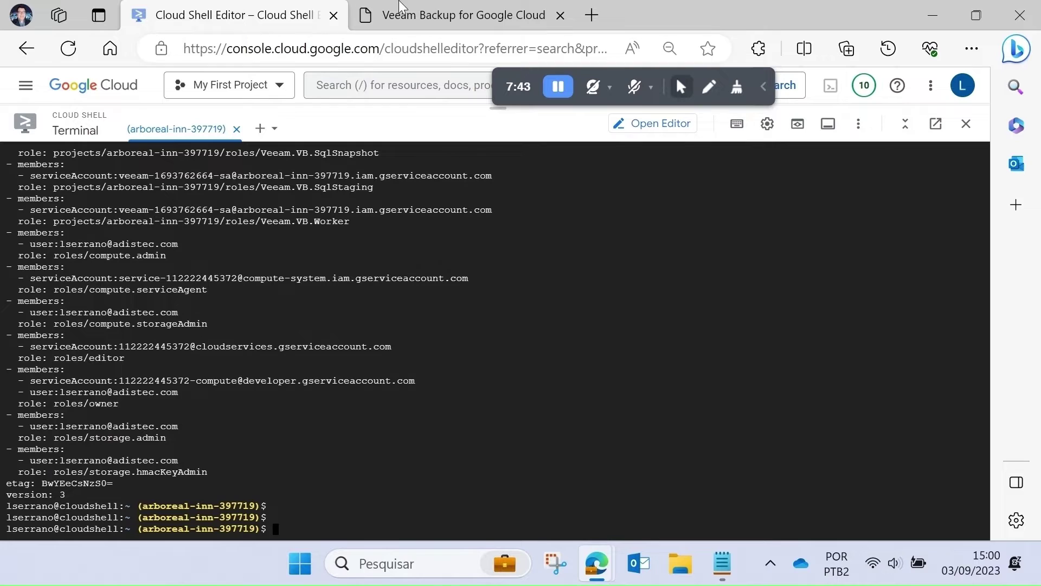
- Back in Veeam, recheck the project's permissions, review the summary and finish the project connection
{"action": "left_click", "coordinate": [429, 16]}
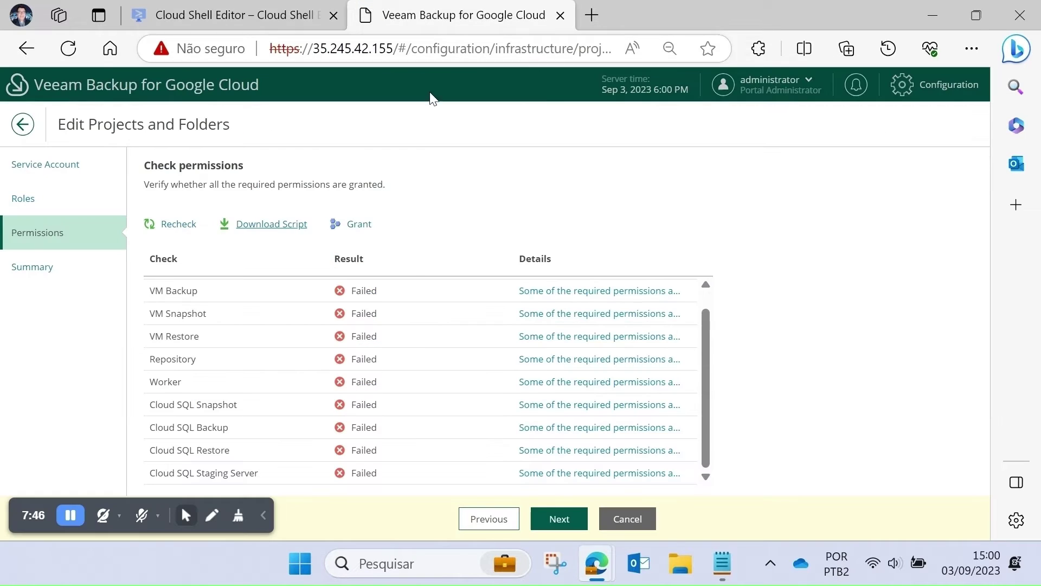
{"action": "left_click", "coordinate": [180, 225]}
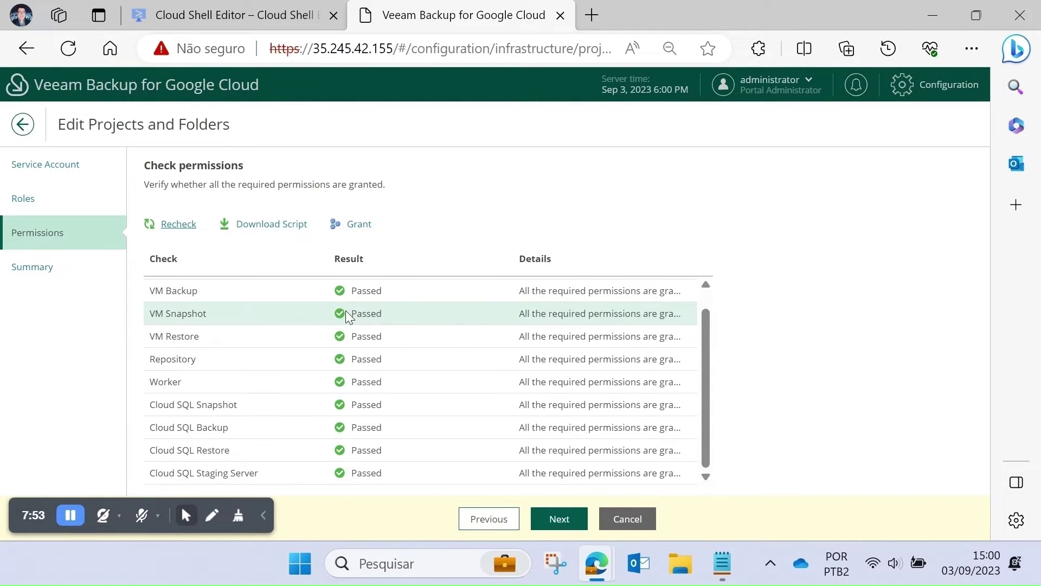
{"action": "left_click", "coordinate": [571, 529]}
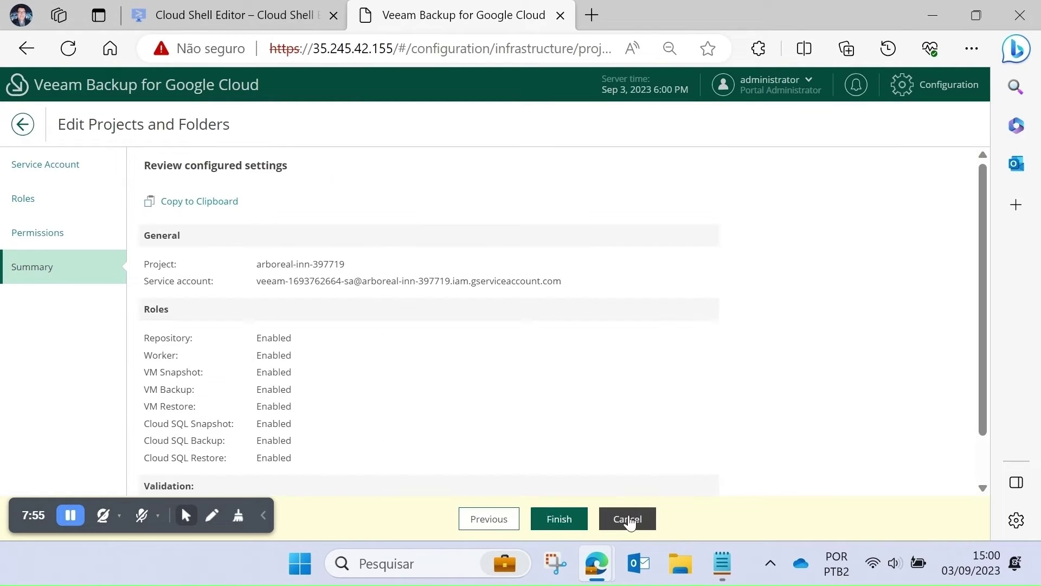
{"action": "left_click", "coordinate": [558, 520]}
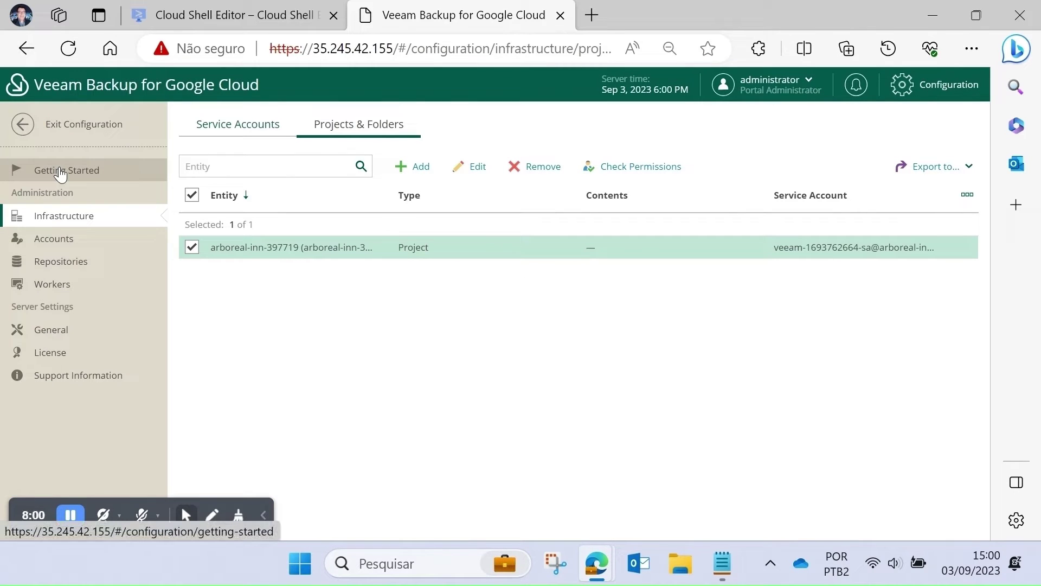
- From Getting Started, start the Add Repository wizard, cancel, then restart it at the name field
{"action": "left_click", "coordinate": [61, 172]}
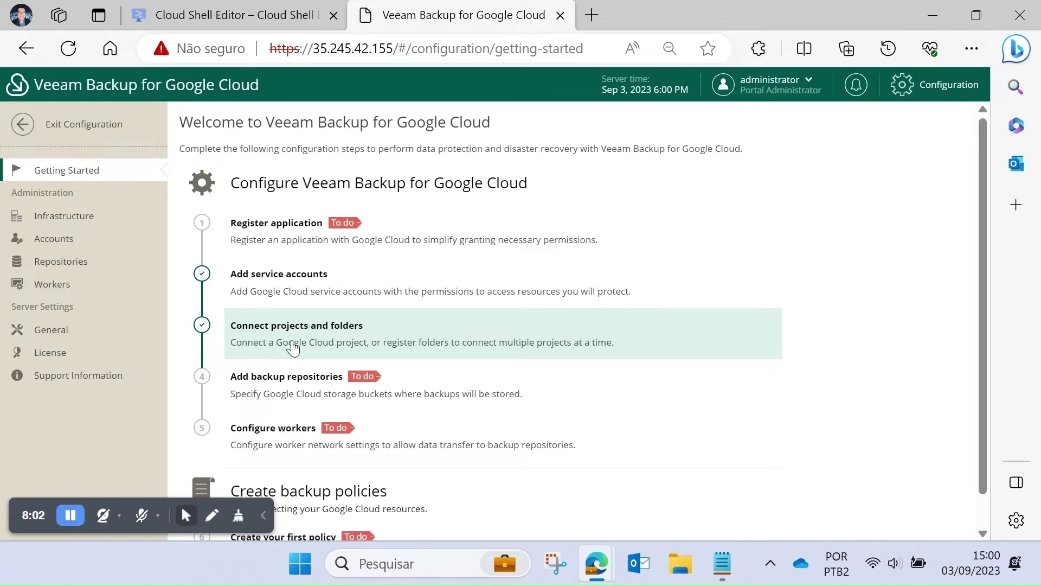
{"action": "left_click", "coordinate": [288, 391]}
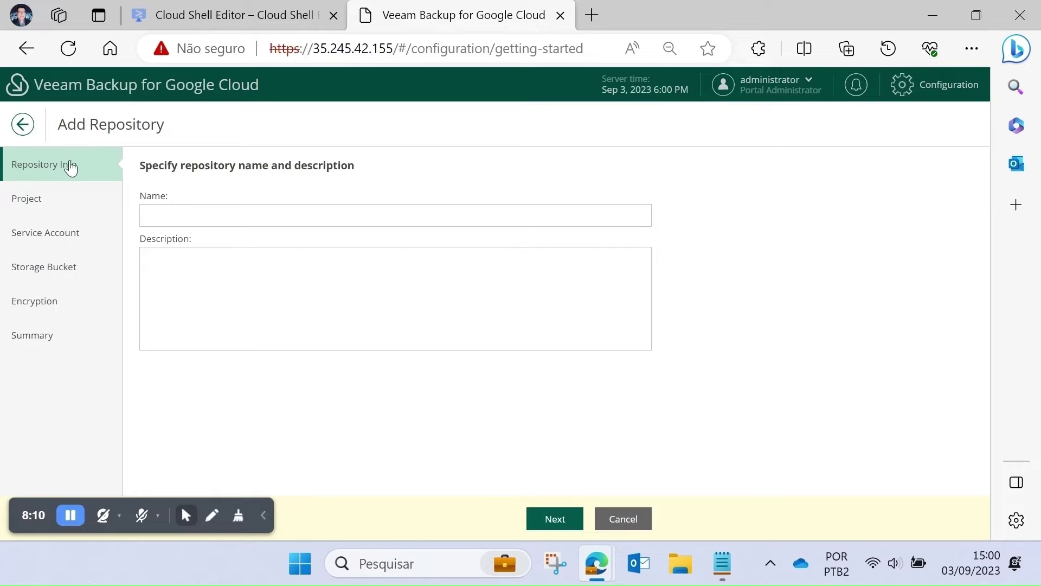
{"action": "left_click", "coordinate": [616, 519]}
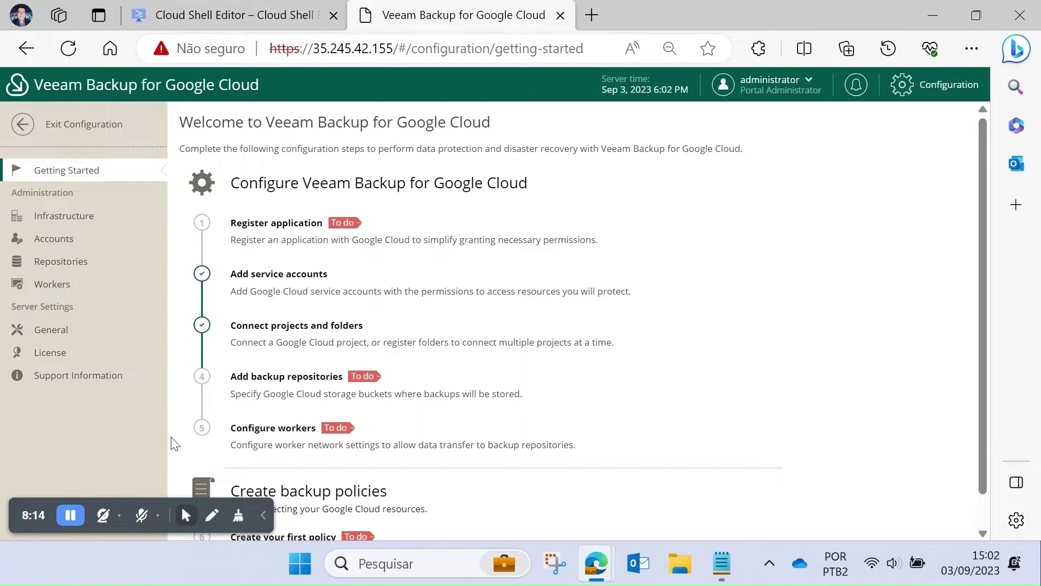
{"action": "left_click", "coordinate": [255, 396]}
{"action": "left_click", "coordinate": [188, 220]}
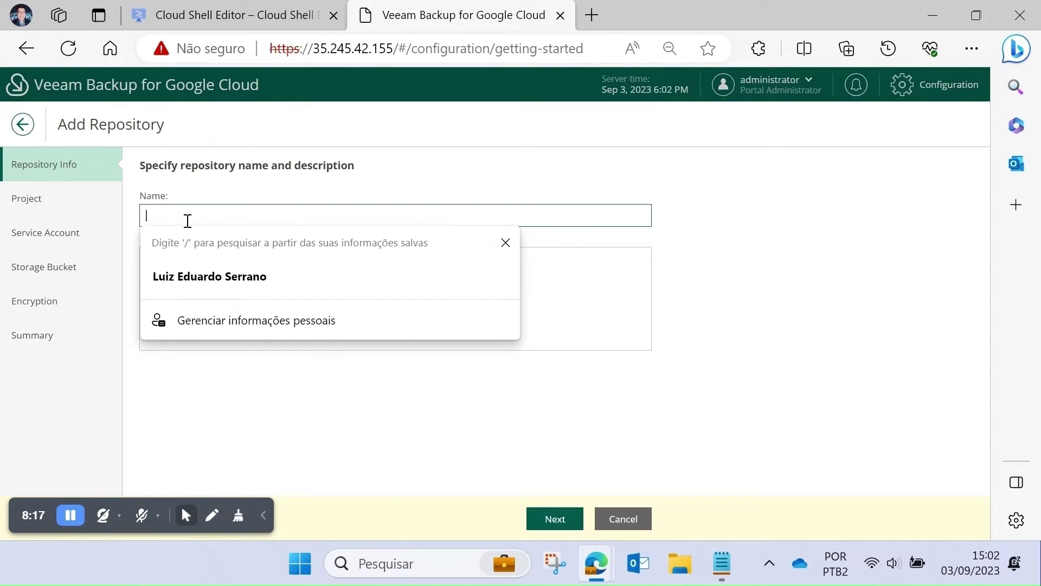
- Name the repository veeam-google-repo1 with description 'Veeam Backup for Google Cloud Repo'
{"action": "type", "text": "veeam-"}
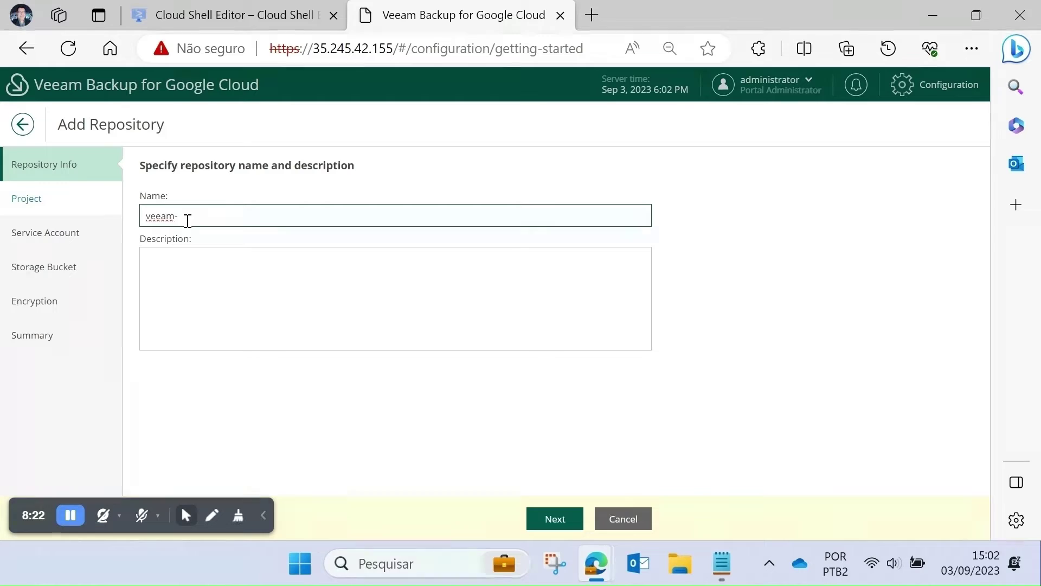
{"action": "type", "text": "google-repo1"}
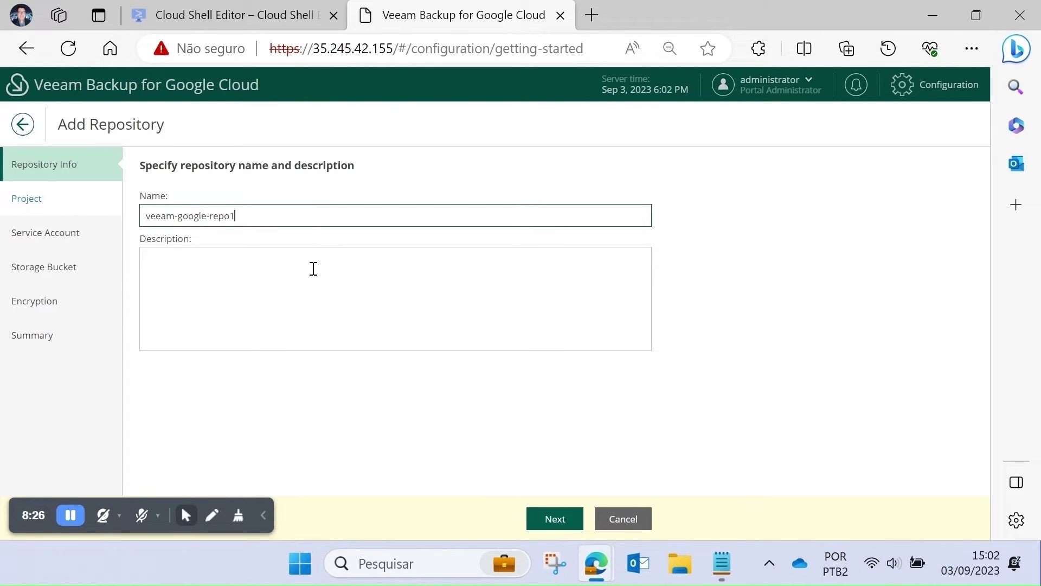
{"action": "left_click", "coordinate": [300, 270]}
{"action": "type", "text": "Veeam Backup for "}
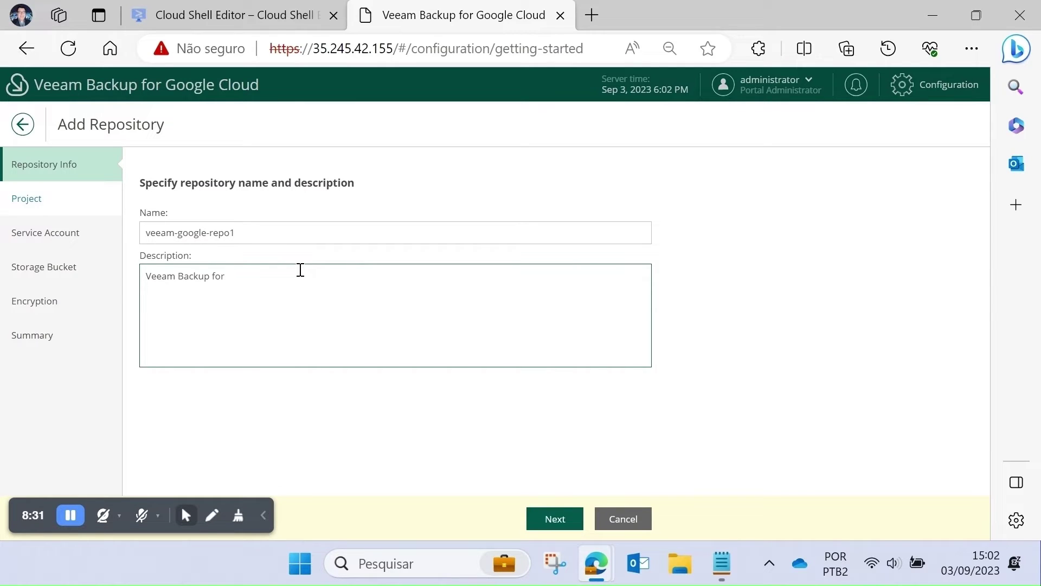
{"action": "type", "text": "Google Cloud Repo"}
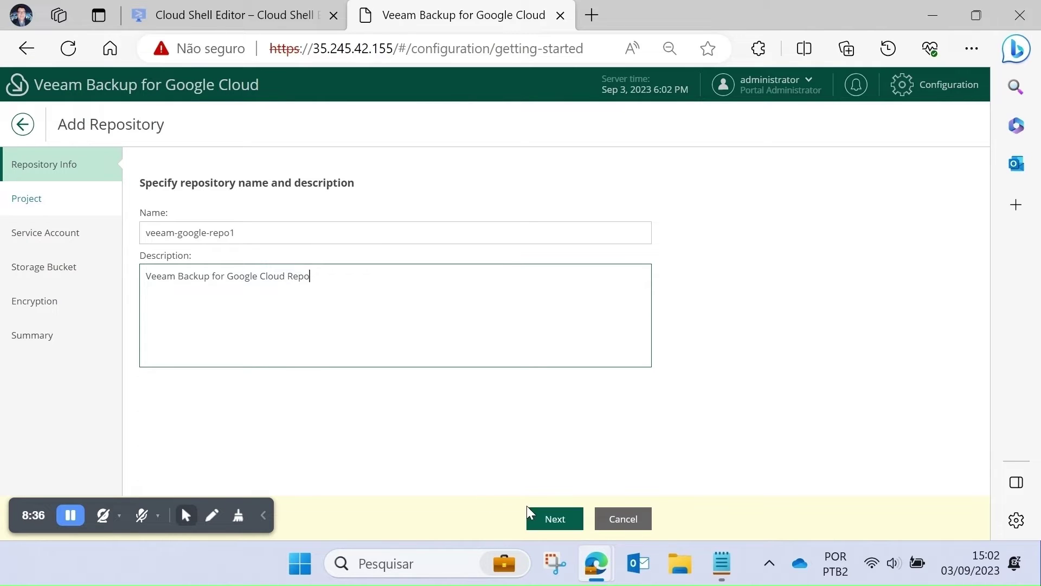
{"action": "left_click", "coordinate": [553, 512]}
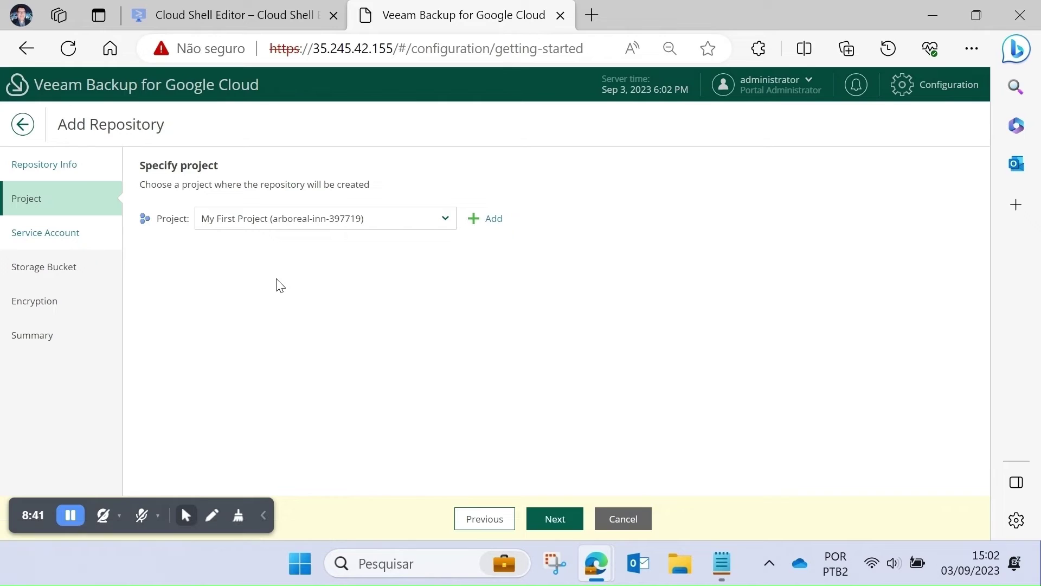
- Keep the project, generate new HMAC credentials, find no buckets listed, and return to Google Cloud
{"action": "left_click", "coordinate": [563, 526]}
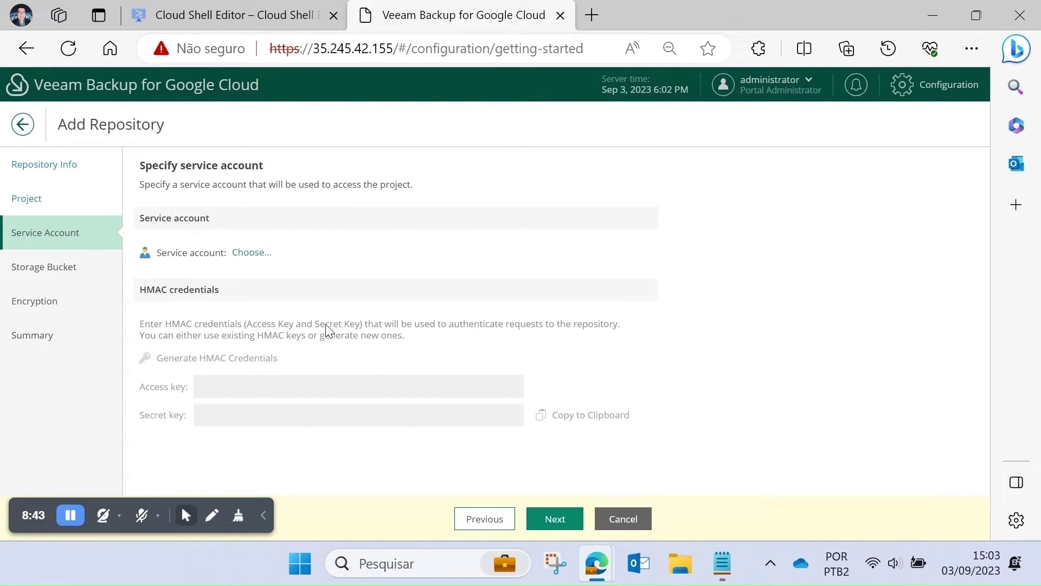
{"action": "left_click", "coordinate": [258, 363]}
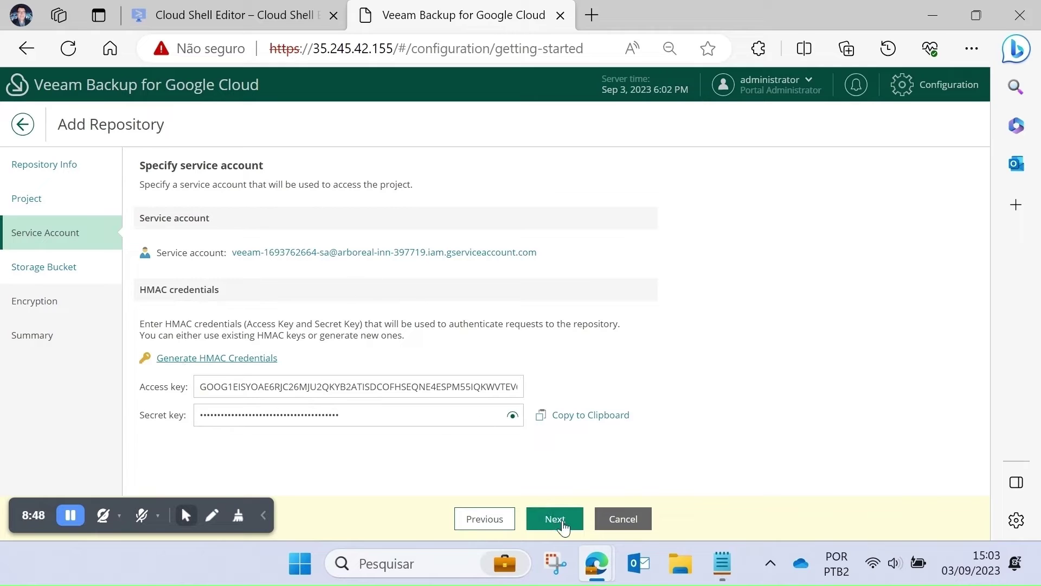
{"action": "left_click", "coordinate": [554, 518]}
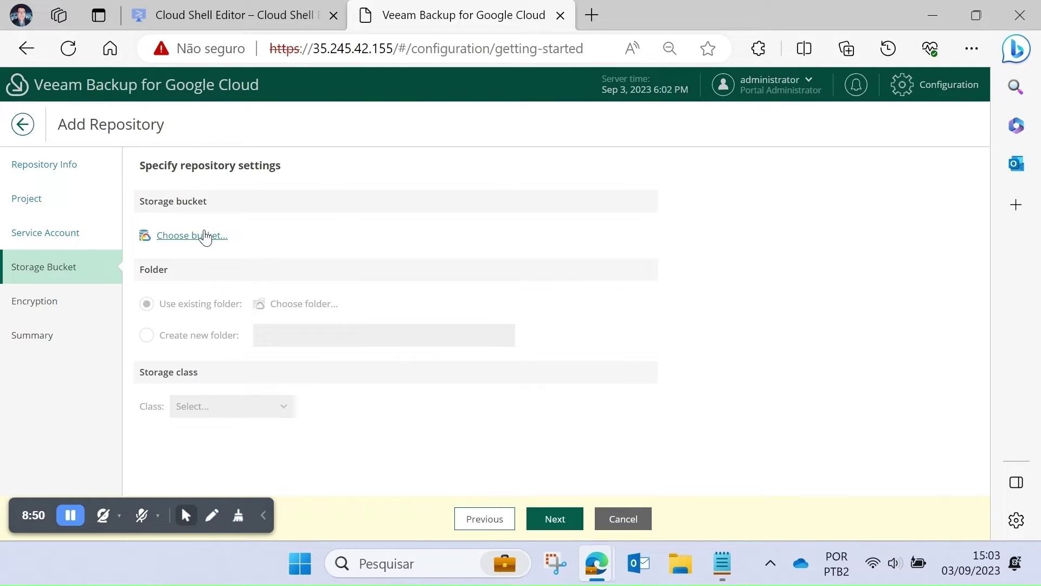
{"action": "left_click", "coordinate": [187, 236]}
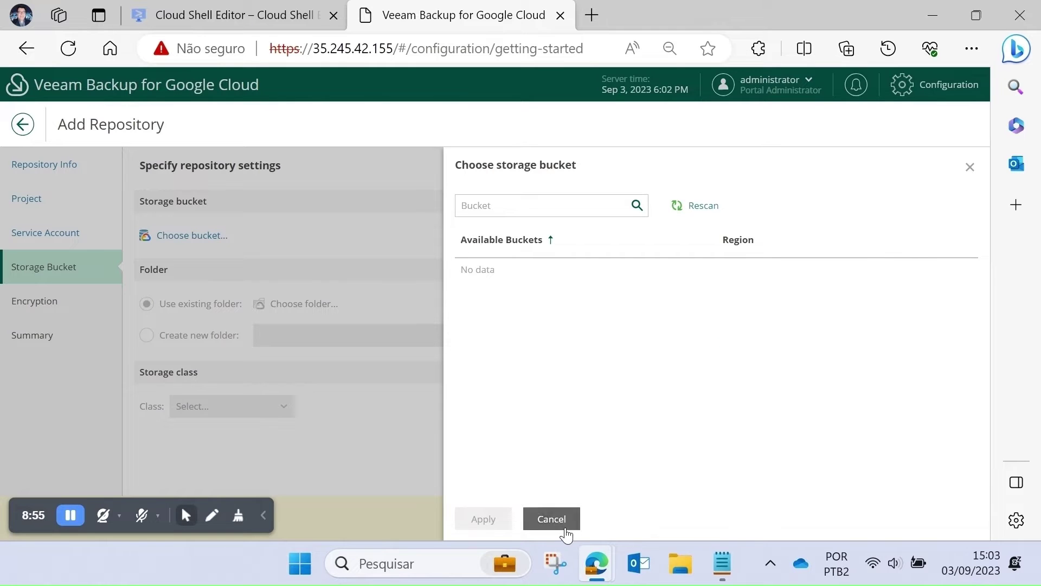
{"action": "left_click", "coordinate": [563, 522]}
{"action": "left_click", "coordinate": [264, 11]}
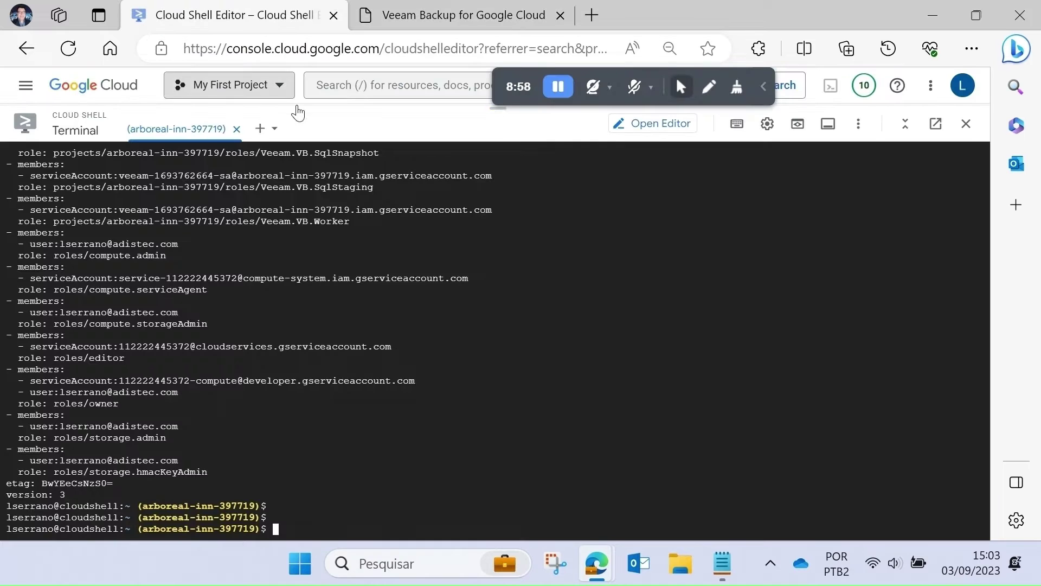
- Go to the Cloud Storage page, closing the Cloud Shell terminal
{"action": "left_click", "coordinate": [364, 85]}
{"action": "type", "text": "cloud s"}
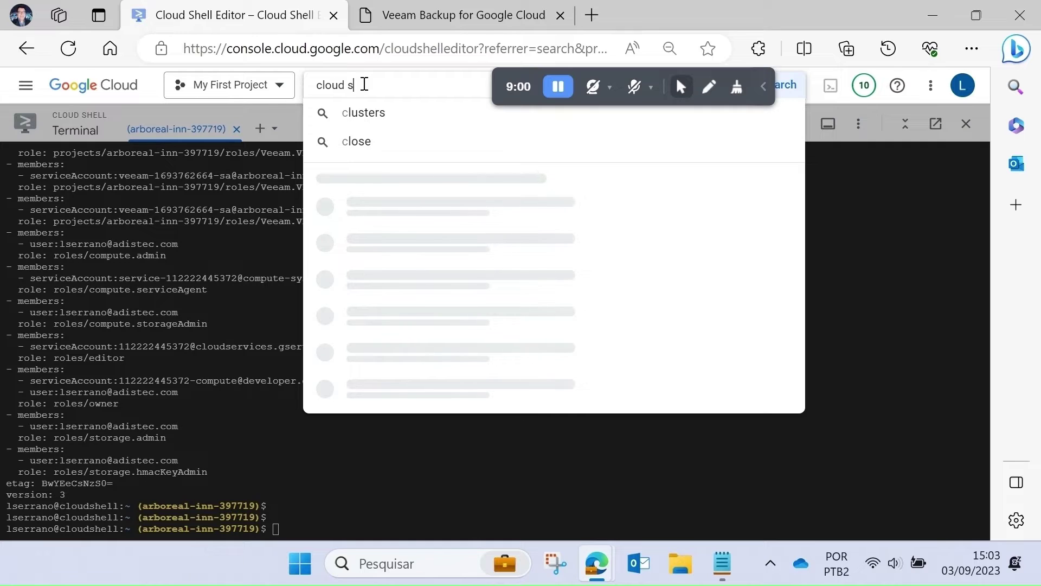
{"action": "type", "text": "torage"}
{"action": "key", "text": "Return"}
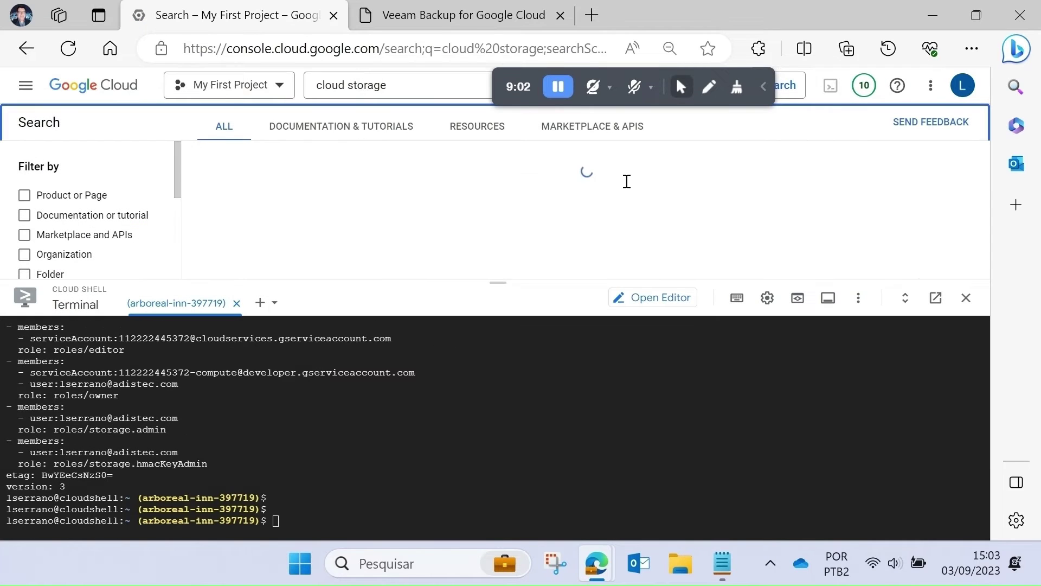
{"action": "left_click", "coordinate": [236, 302]}
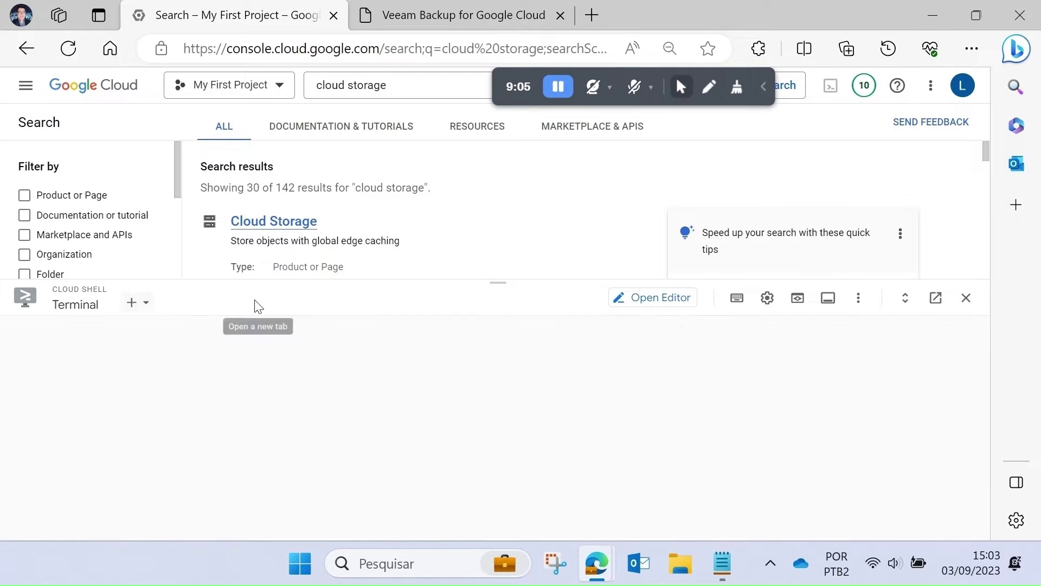
{"action": "left_click", "coordinate": [293, 222]}
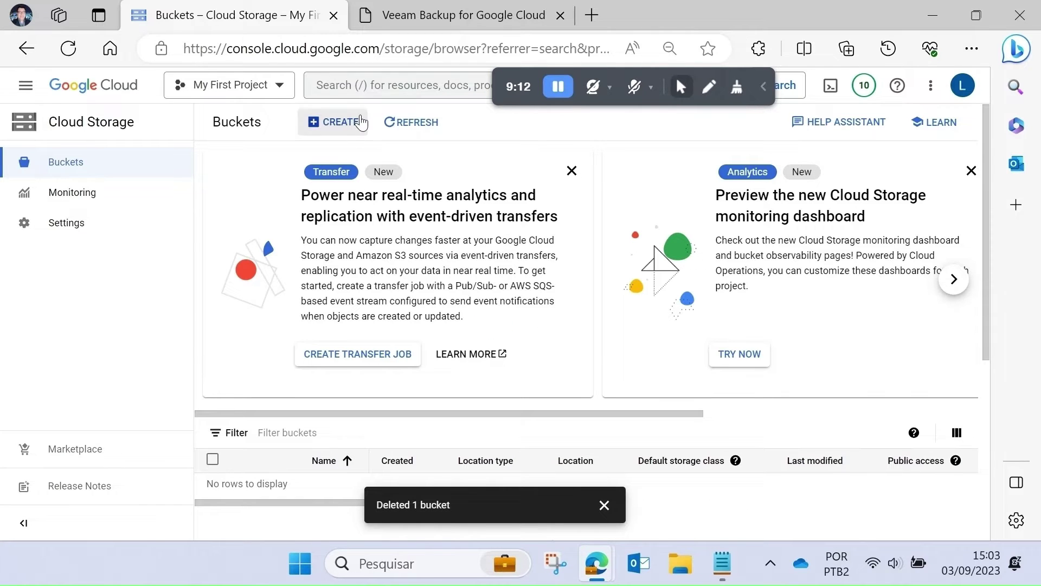
- Start a new bucket named veeam-bucket1 stored in the single region us-east4 (Northern Virginia)
{"action": "left_click", "coordinate": [328, 122]}
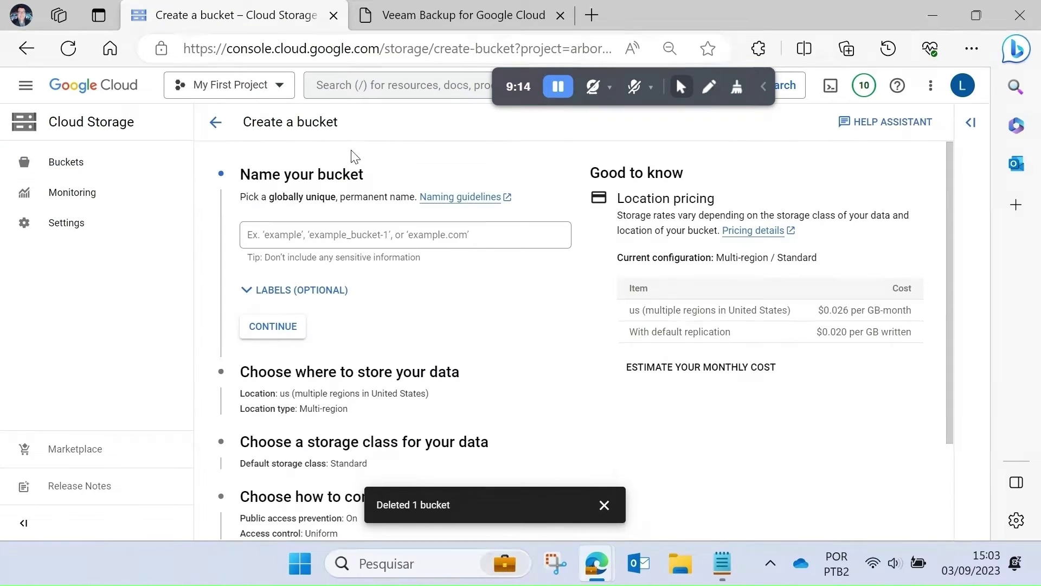
{"action": "left_click", "coordinate": [299, 235]}
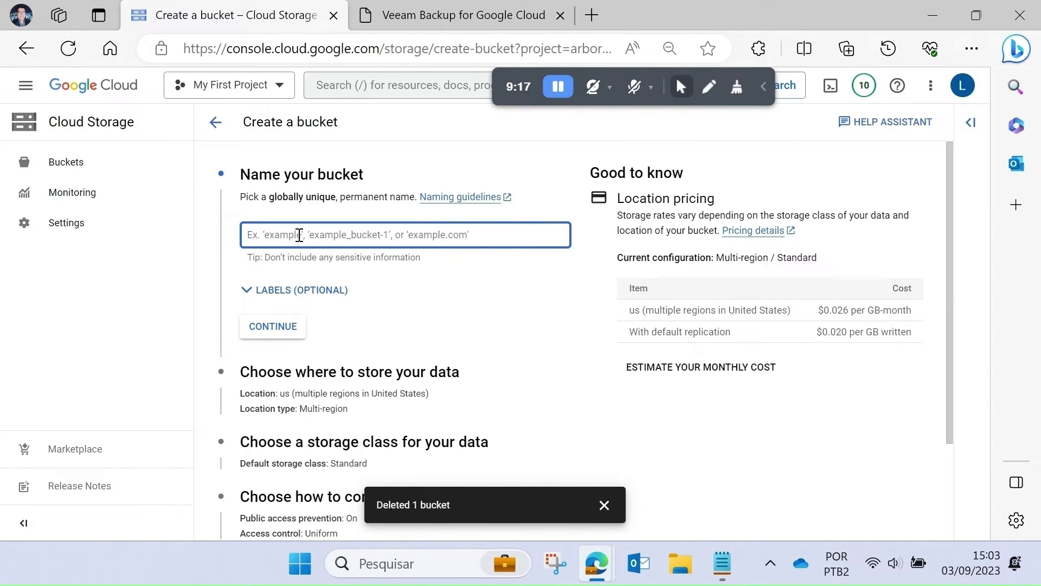
{"action": "type", "text": "veeam-bucket1"}
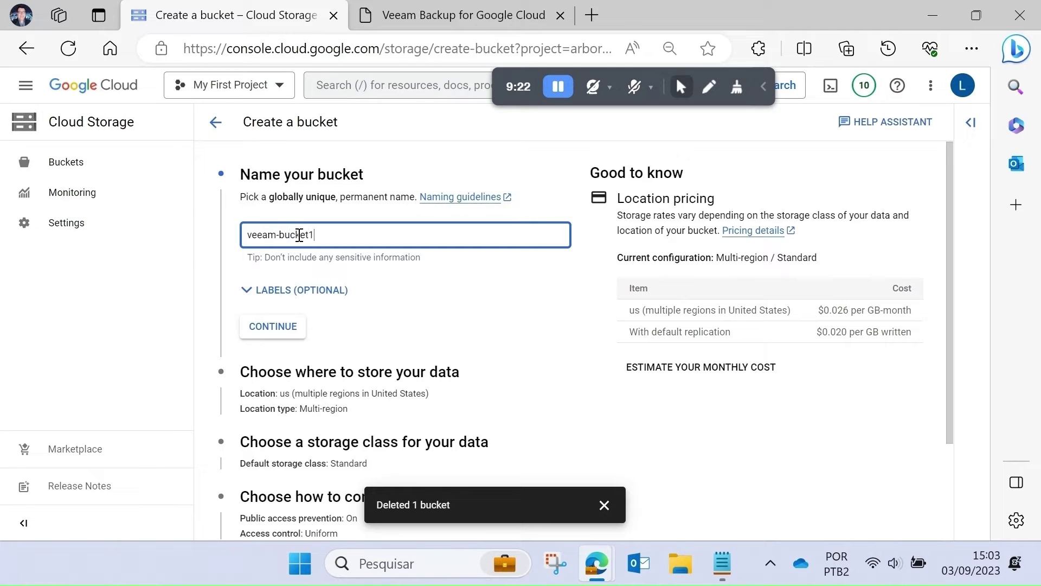
{"action": "left_click", "coordinate": [281, 332]}
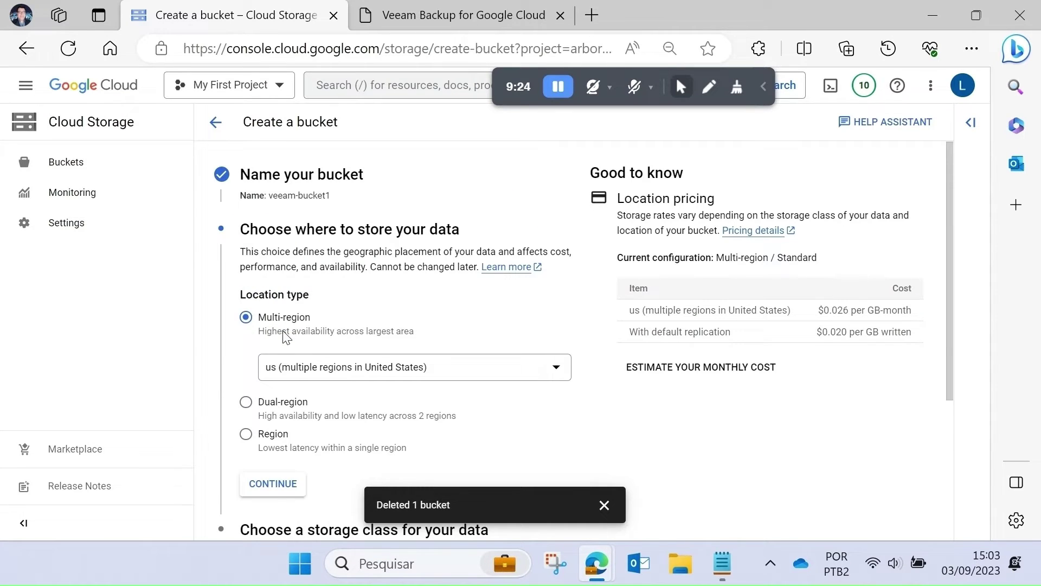
{"action": "scroll", "coordinate": [286, 337], "scroll_direction": "down", "scroll_amount": 2}
{"action": "left_click", "coordinate": [283, 319]}
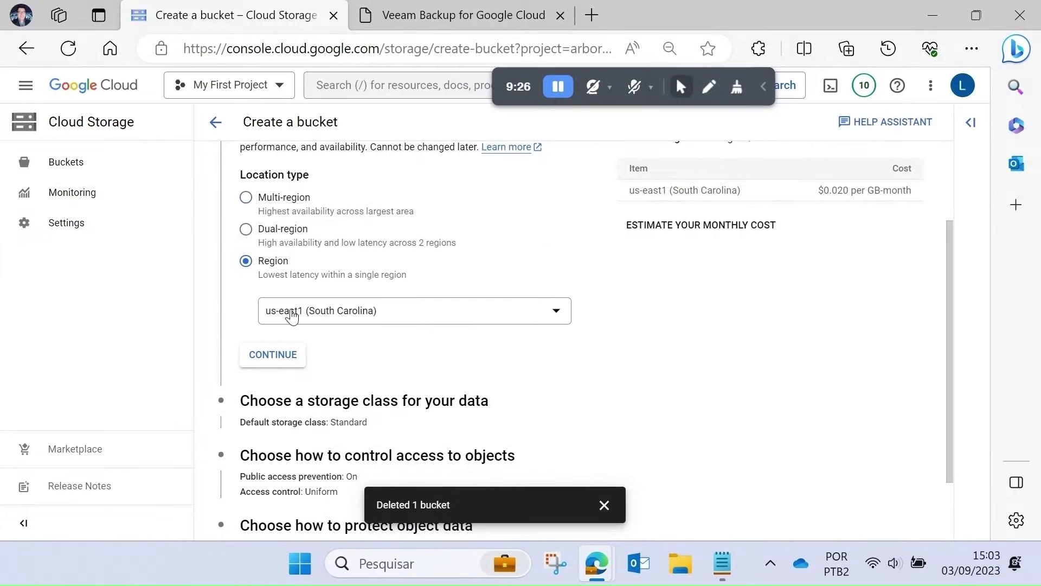
{"action": "left_click", "coordinate": [291, 308]}
{"action": "scroll", "coordinate": [406, 434], "scroll_direction": "down", "scroll_amount": 1}
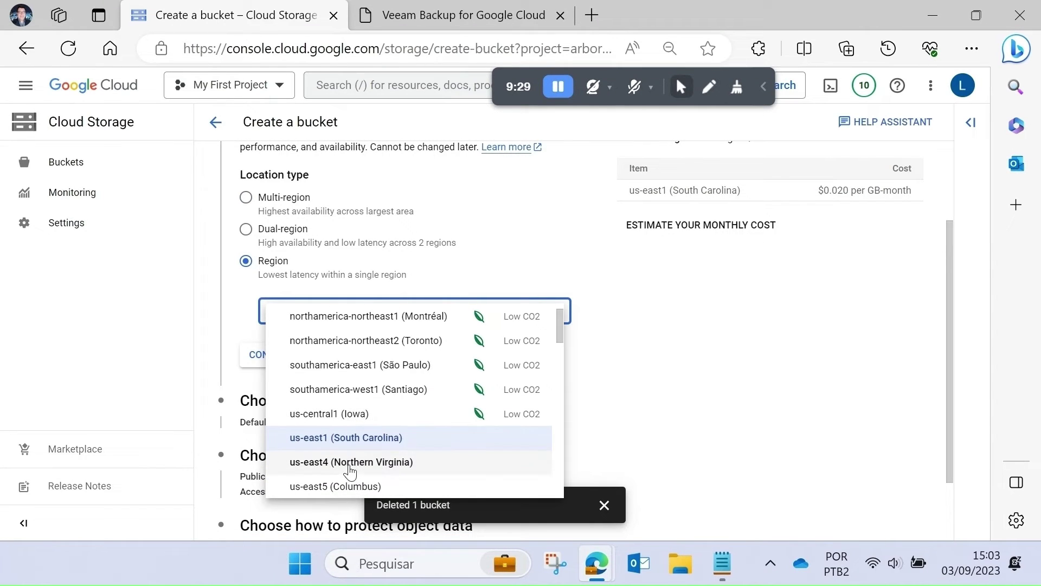
{"action": "left_click", "coordinate": [284, 464]}
{"action": "scroll", "coordinate": [477, 357], "scroll_direction": "down", "scroll_amount": 1}
{"action": "left_click", "coordinate": [272, 292]}
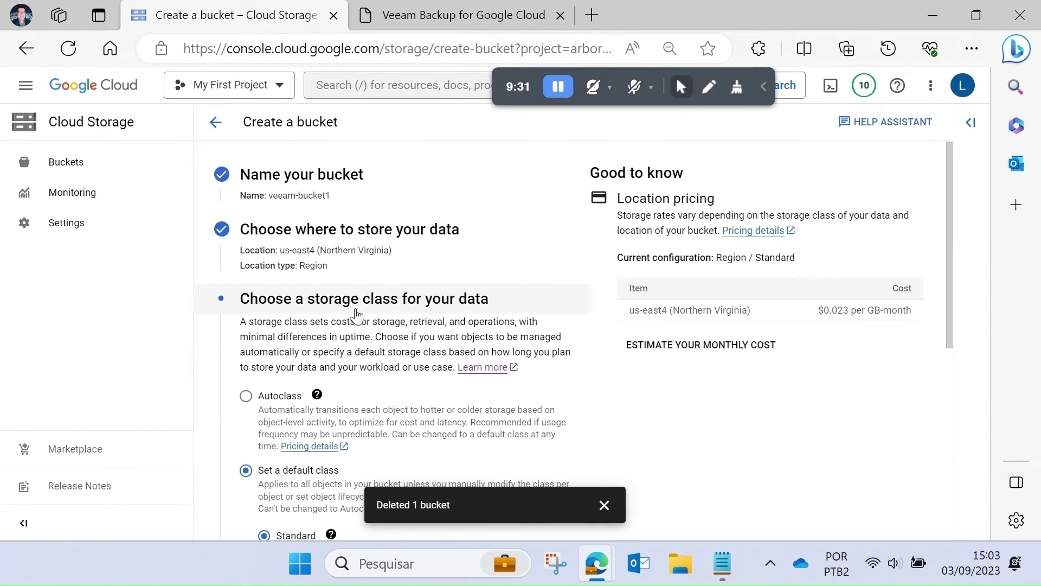
- Keep Standard class and uniform access control, create the bucket, and confirm public access prevention
{"action": "scroll", "coordinate": [356, 308], "scroll_direction": "down", "scroll_amount": 1}
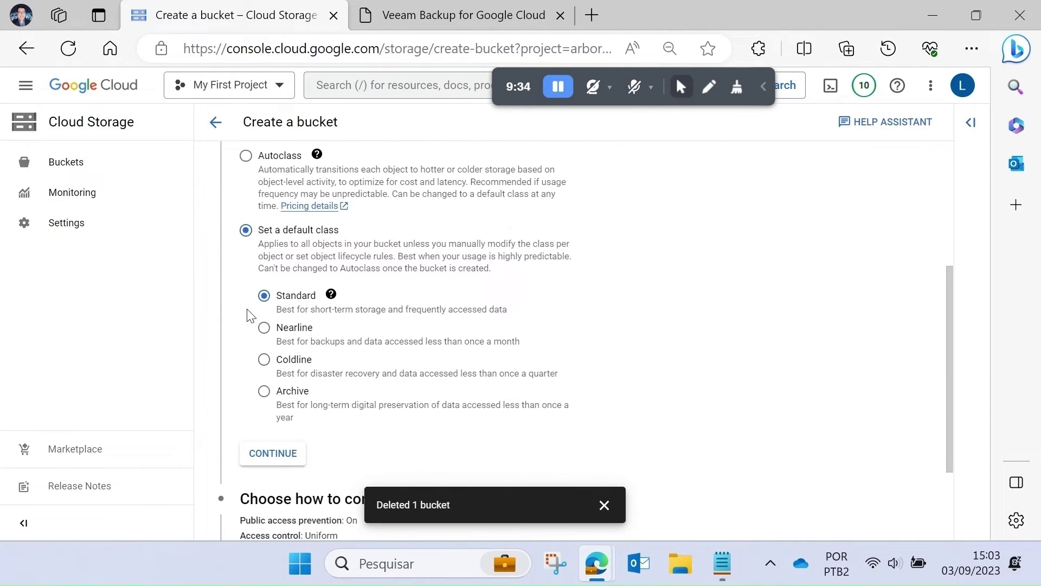
{"action": "scroll", "coordinate": [388, 305], "scroll_direction": "down", "scroll_amount": 2}
{"action": "left_click", "coordinate": [267, 344]}
{"action": "scroll", "coordinate": [380, 336], "scroll_direction": "down", "scroll_amount": 4}
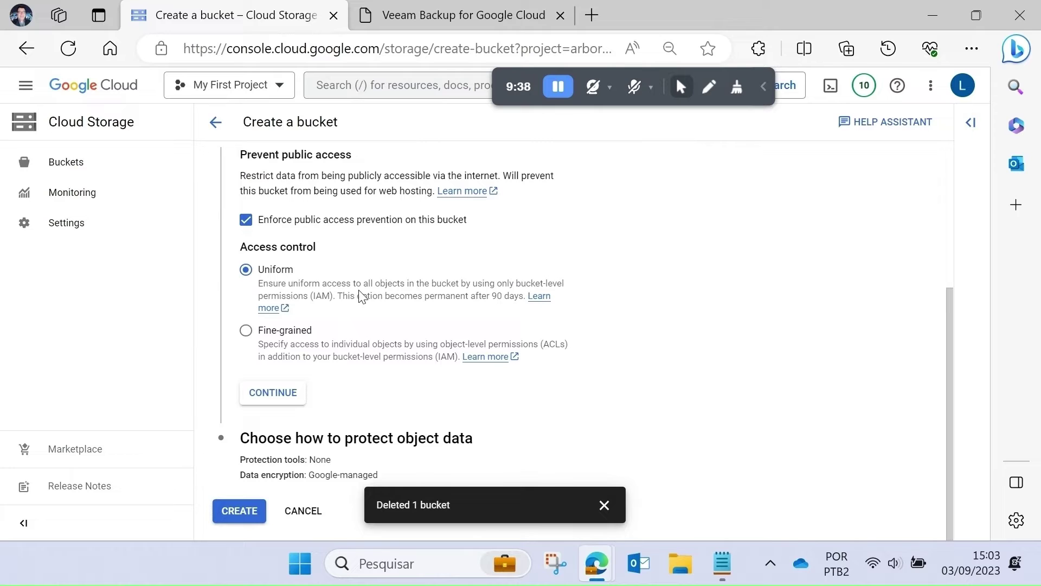
{"action": "left_click", "coordinate": [273, 392]}
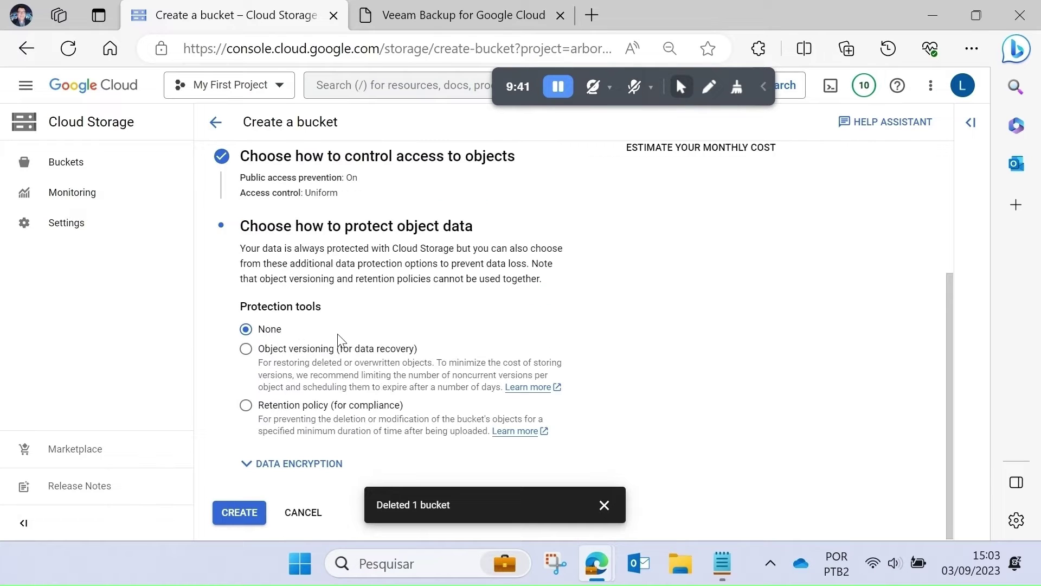
{"action": "left_click", "coordinate": [241, 513]}
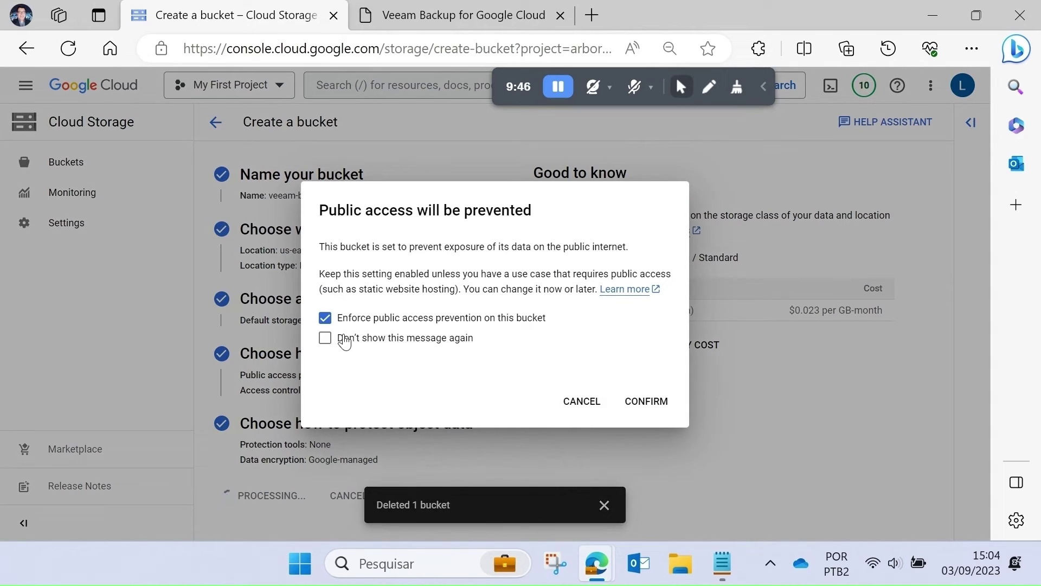
{"action": "left_click", "coordinate": [643, 399]}
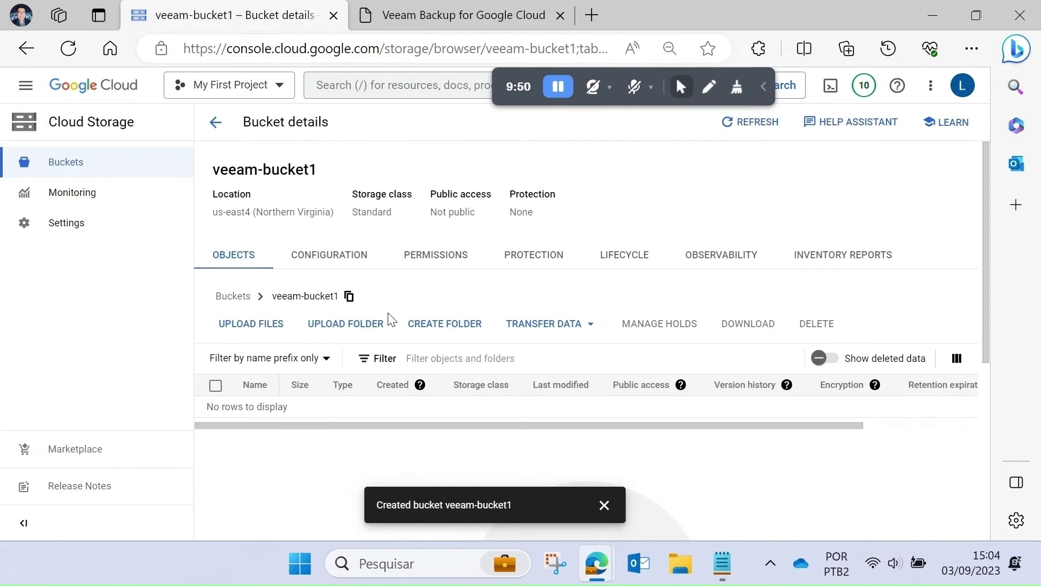
- Reopen veeam-bucket1 from the bucket list and view its Configuration details
{"action": "scroll", "coordinate": [424, 345], "scroll_direction": "down", "scroll_amount": 2}
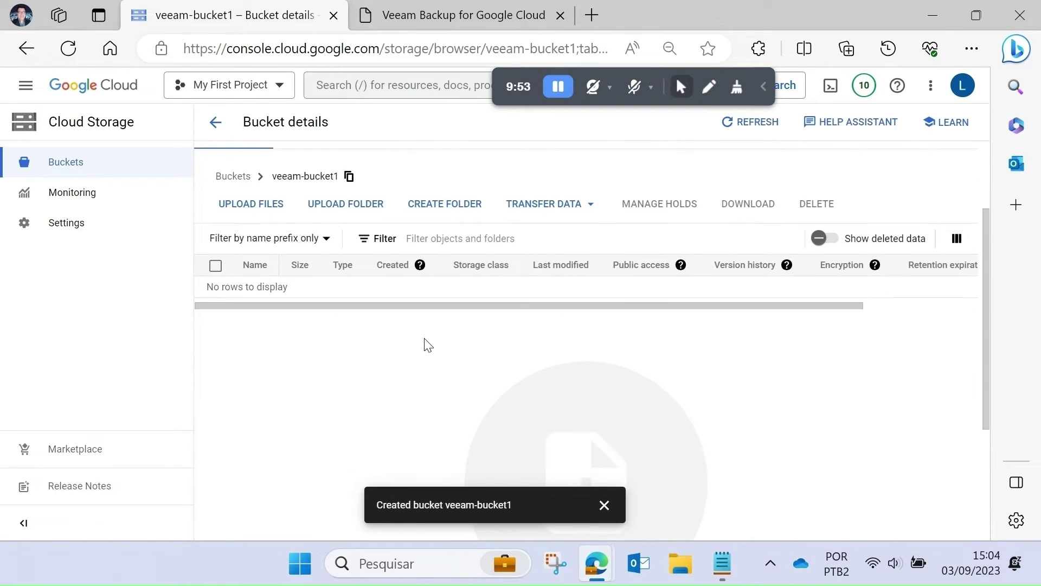
{"action": "scroll", "coordinate": [425, 346], "scroll_direction": "up", "scroll_amount": 1}
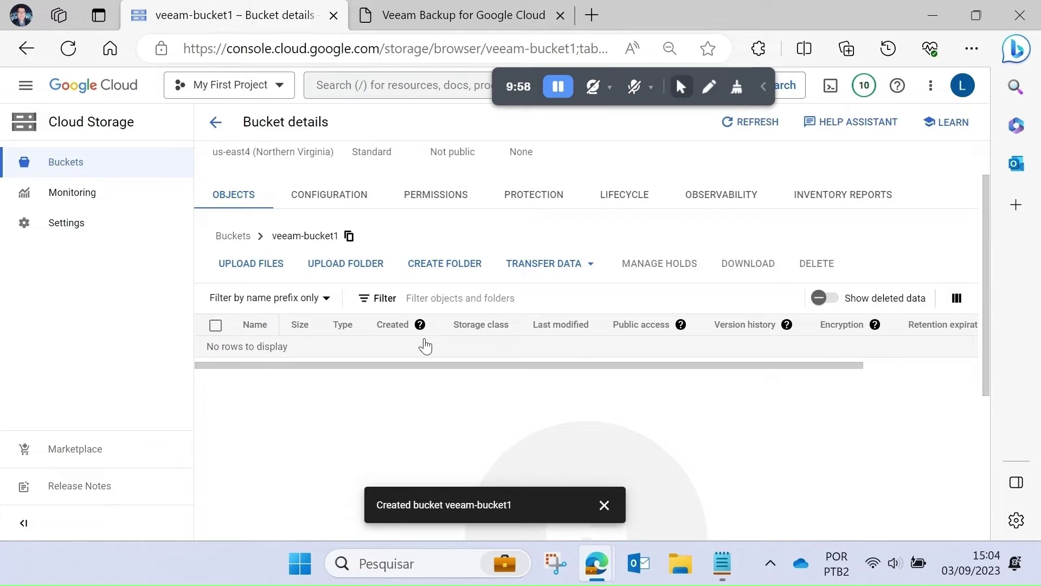
{"action": "left_click", "coordinate": [76, 163]}
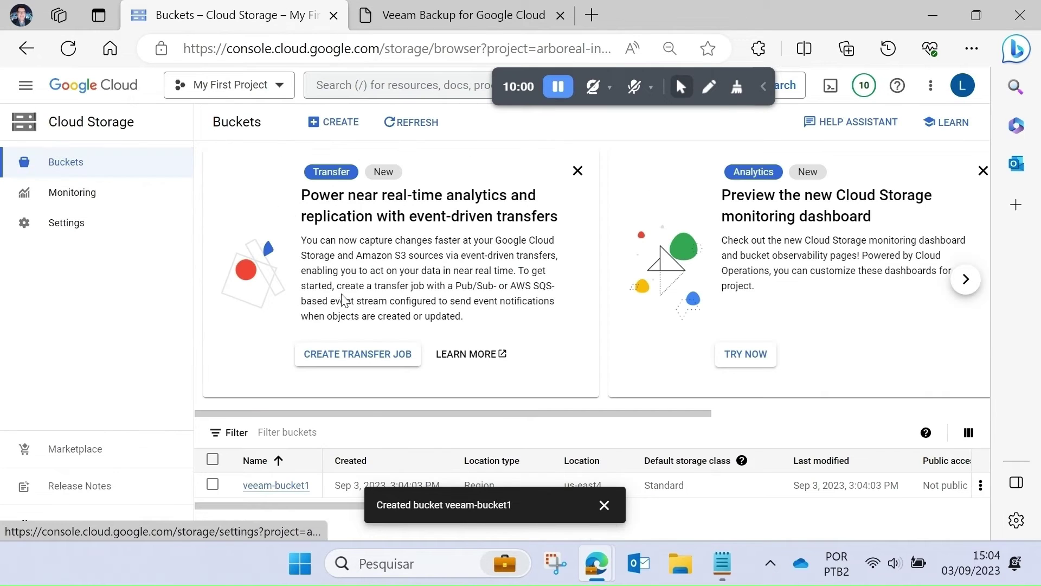
{"action": "left_click", "coordinate": [301, 485]}
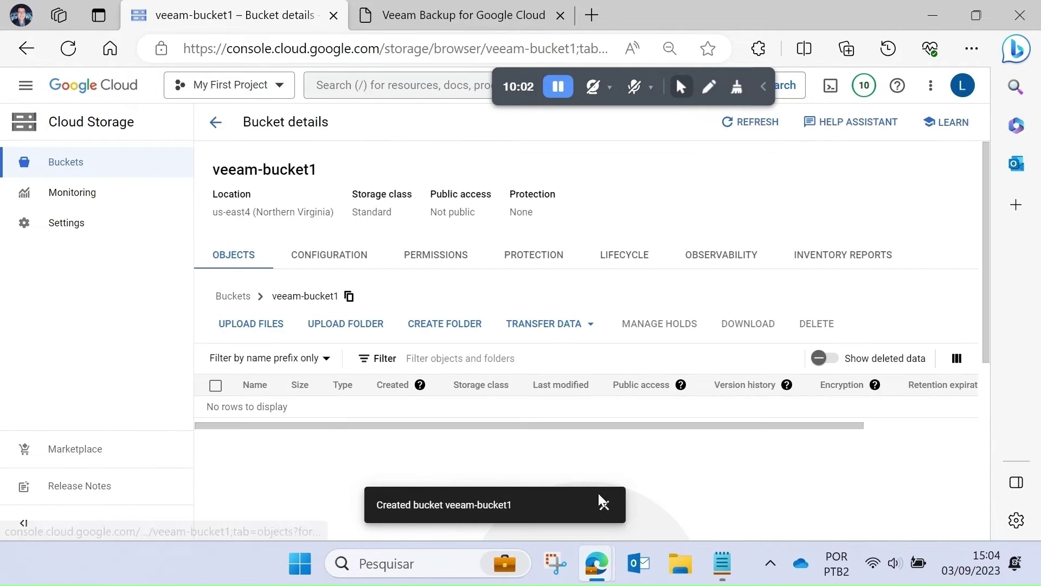
{"action": "left_click", "coordinate": [603, 501]}
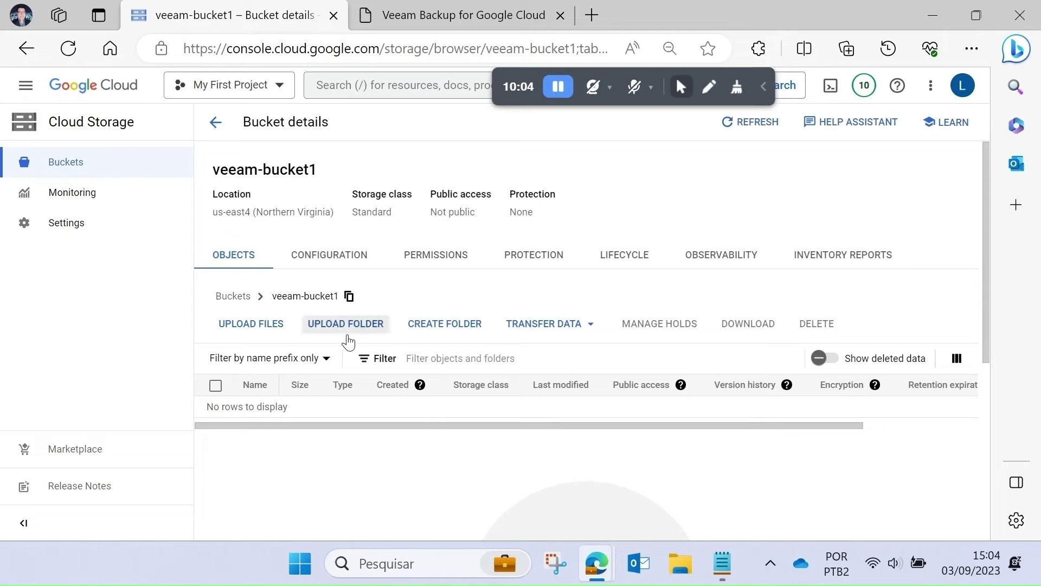
{"action": "left_click", "coordinate": [347, 261]}
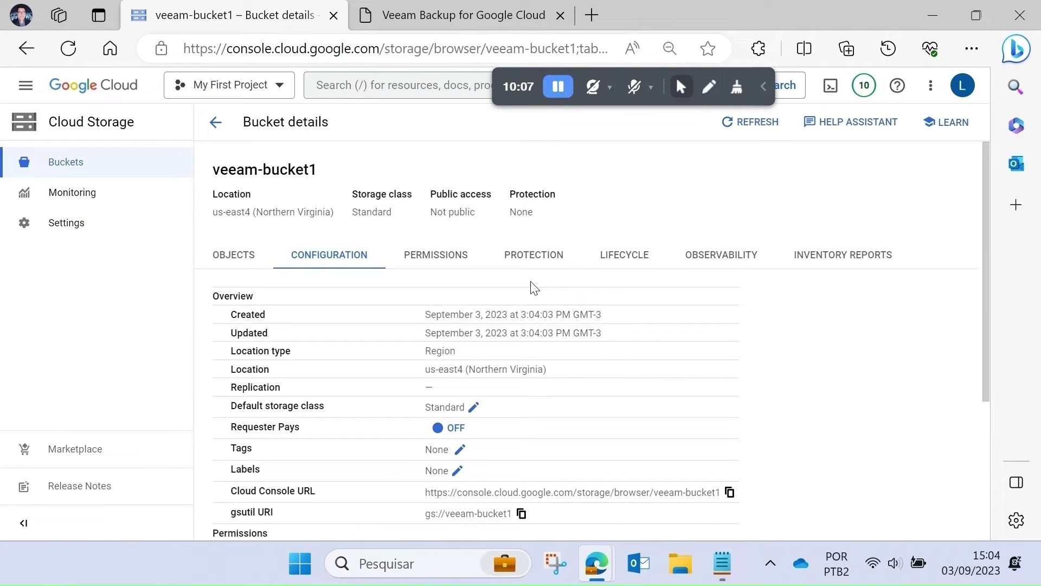
- In the Veeam repository wizard, select veeam-bucket1 as the storage bucket
{"action": "left_click", "coordinate": [459, 16]}
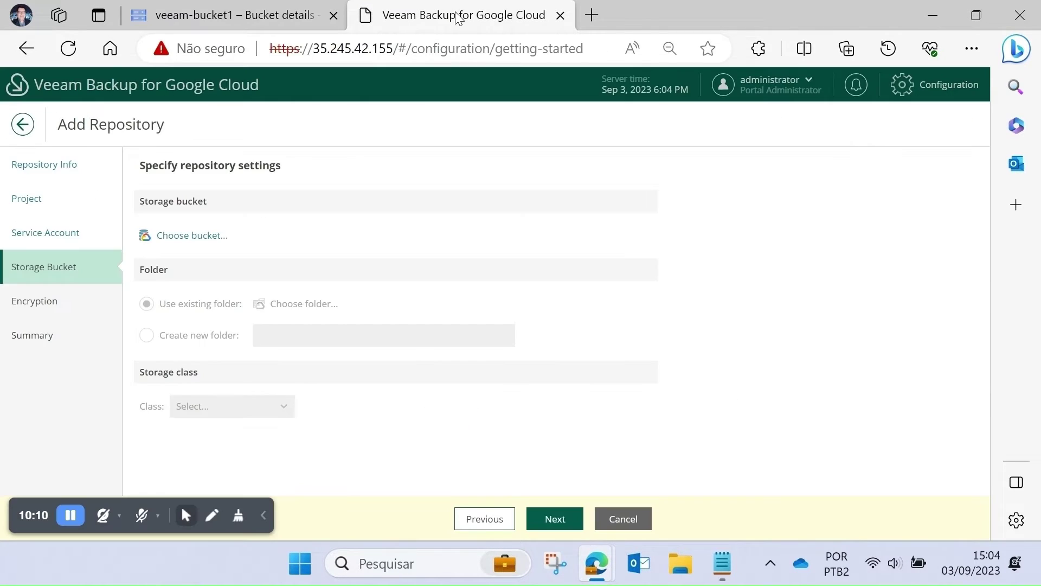
{"action": "left_click", "coordinate": [181, 238]}
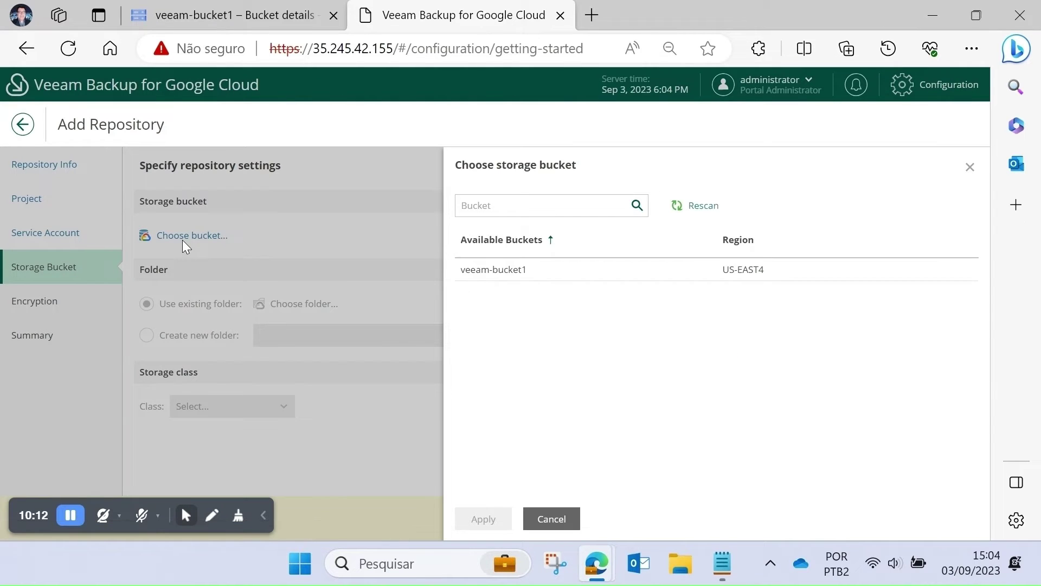
{"action": "left_click", "coordinate": [496, 274]}
{"action": "left_click", "coordinate": [480, 518]}
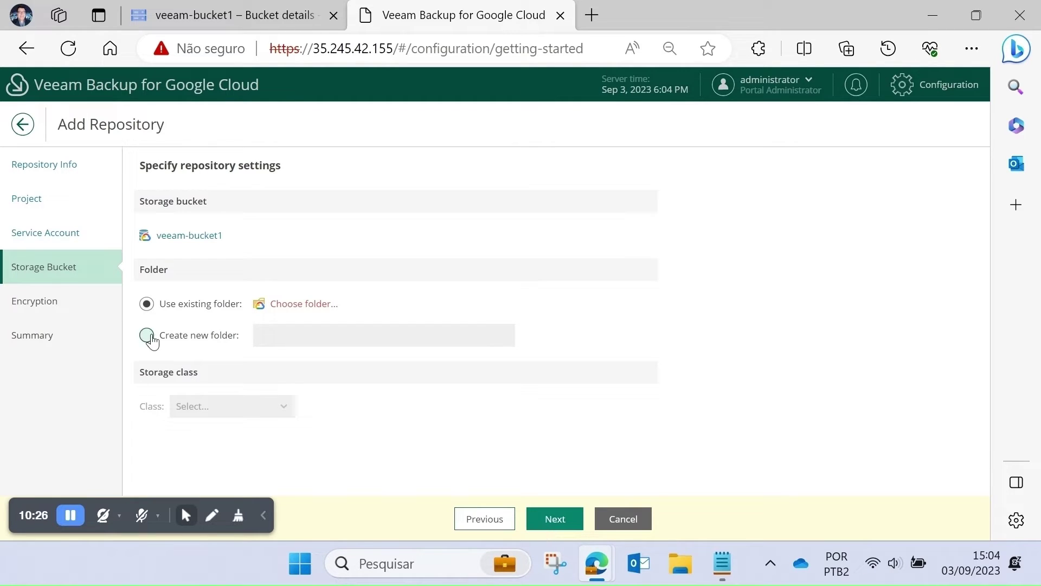
- Create a new folder 'backups' and set the storage class to Standard
{"action": "left_click", "coordinate": [151, 339]}
{"action": "left_click", "coordinate": [306, 337]}
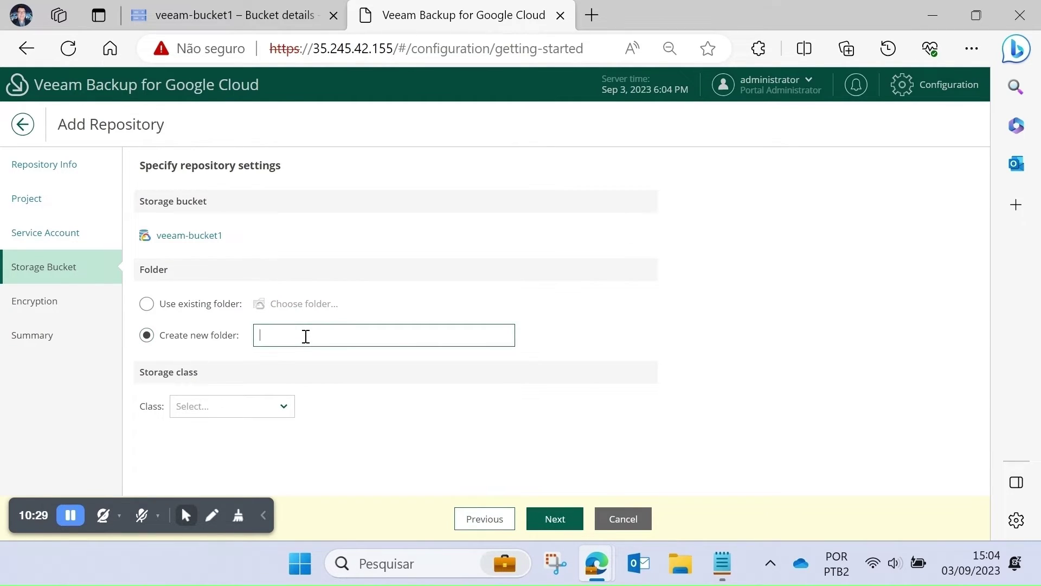
{"action": "type", "text": "backups"}
{"action": "left_click", "coordinate": [253, 406]}
{"action": "left_click", "coordinate": [230, 431]}
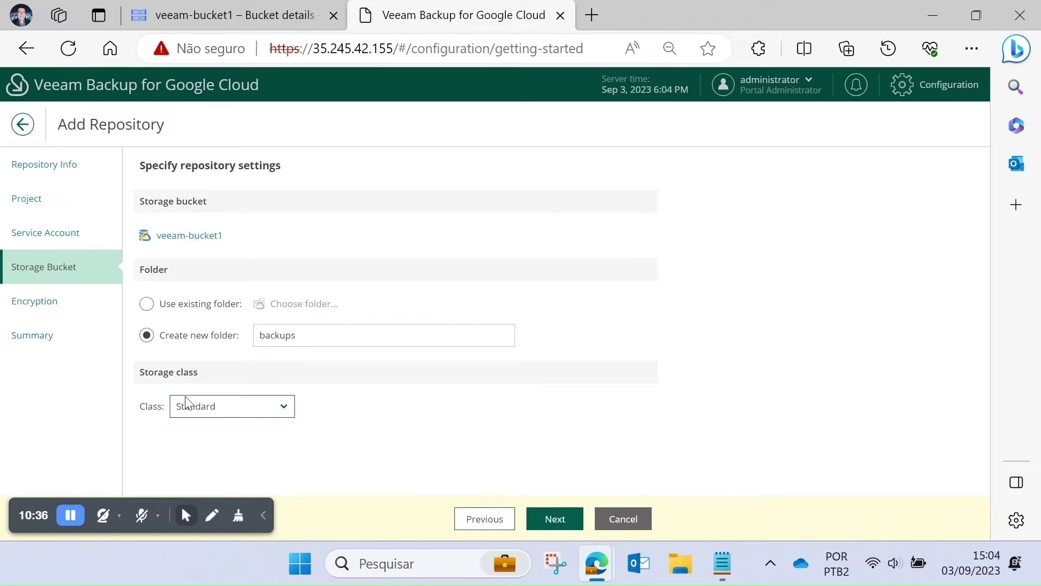
{"action": "left_click", "coordinate": [543, 519]}
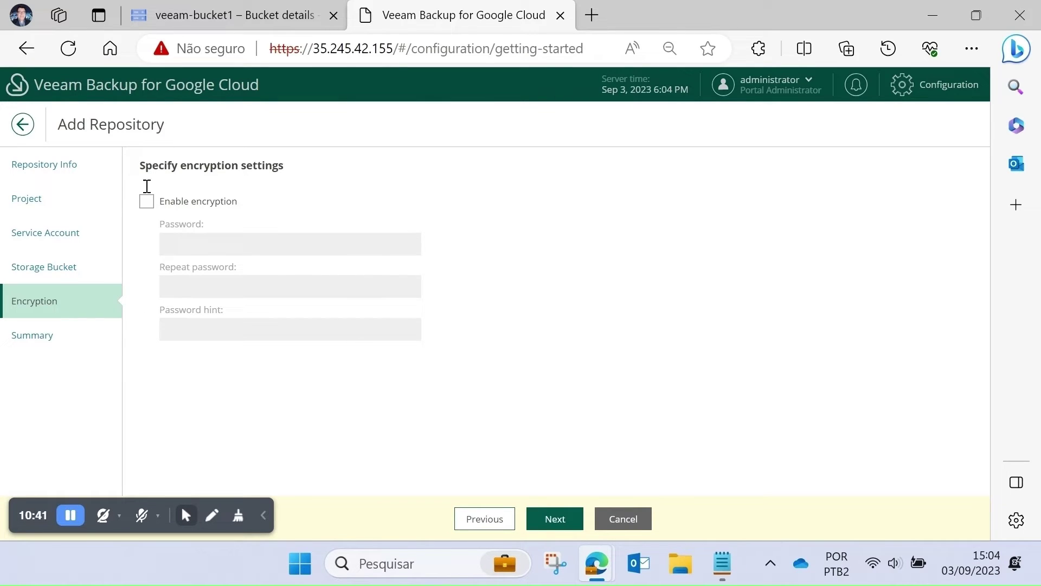
- Enable repository encryption with a confirmed password and finish creating the repository
{"action": "left_click", "coordinate": [147, 201]}
{"action": "left_click", "coordinate": [183, 248]}
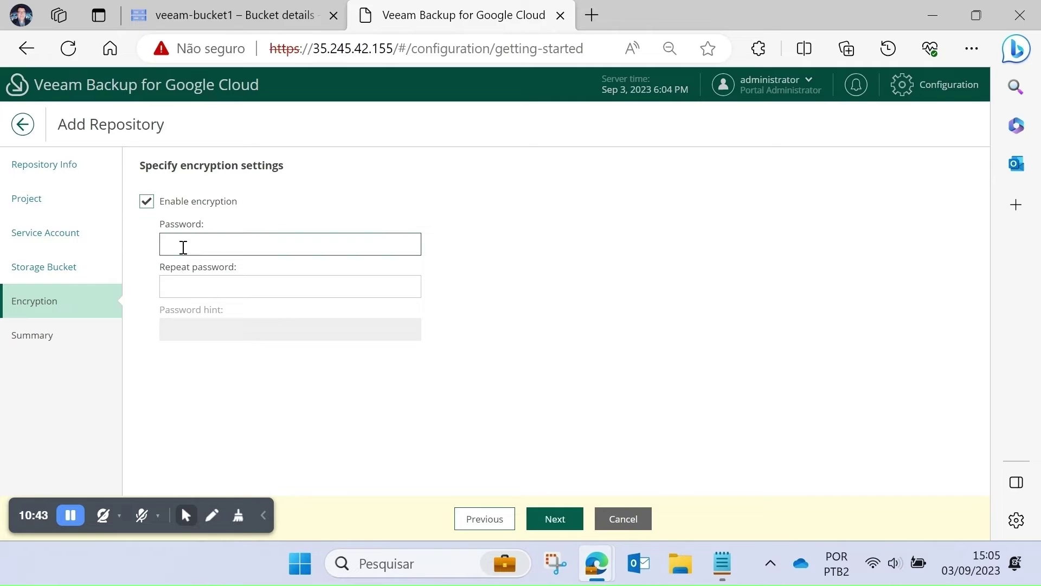
{"action": "type", "text": "**********"}
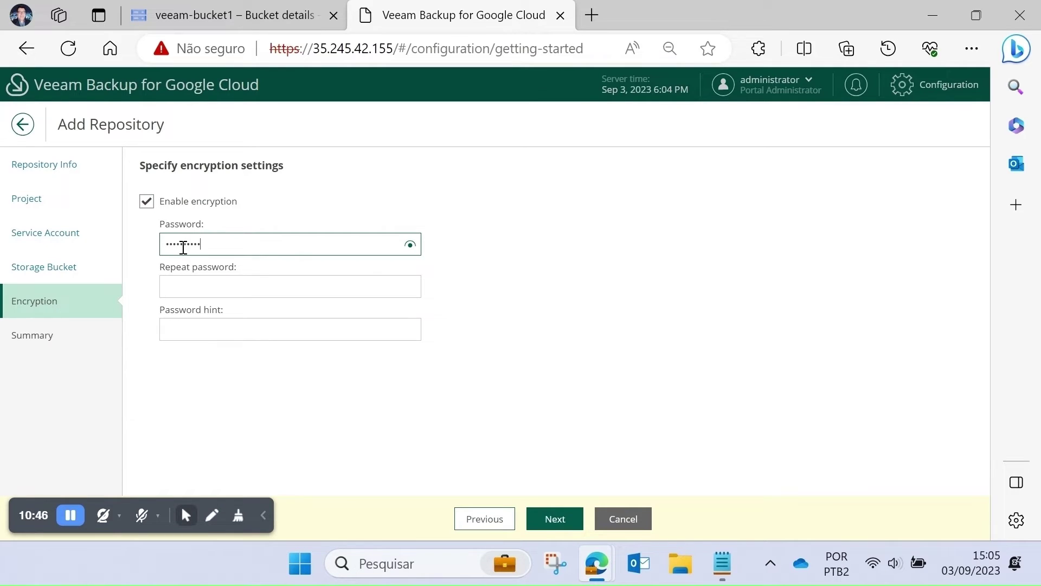
{"action": "left_click", "coordinate": [208, 285]}
{"action": "type", "text": "**********"}
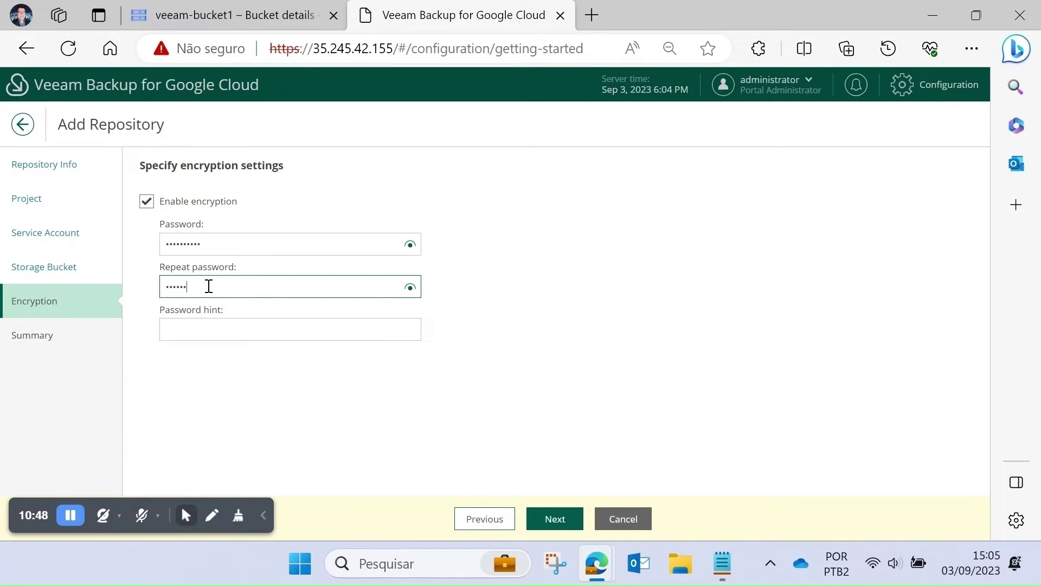
{"action": "left_click", "coordinate": [555, 519]}
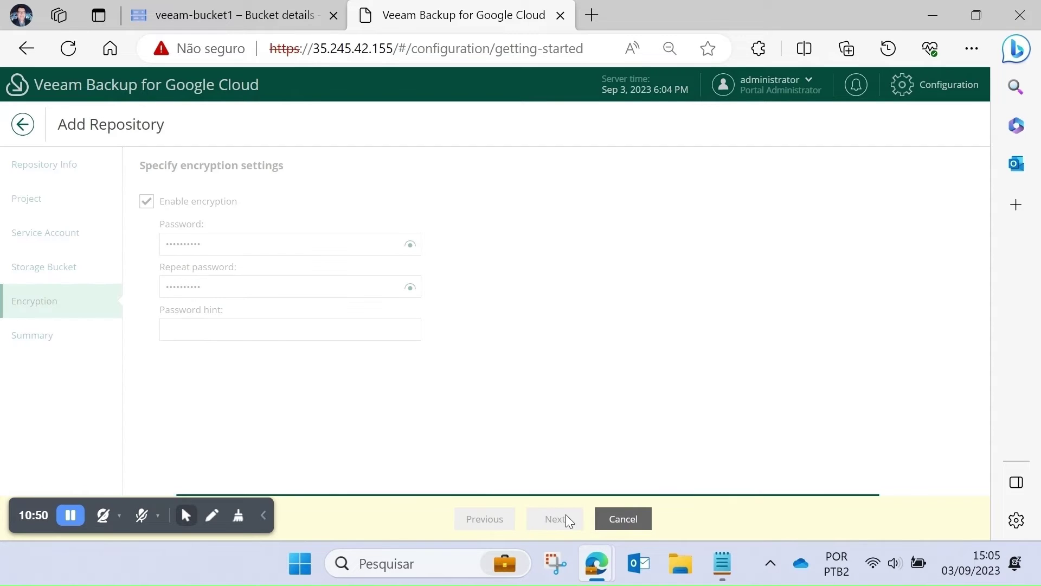
{"action": "left_click", "coordinate": [564, 520]}
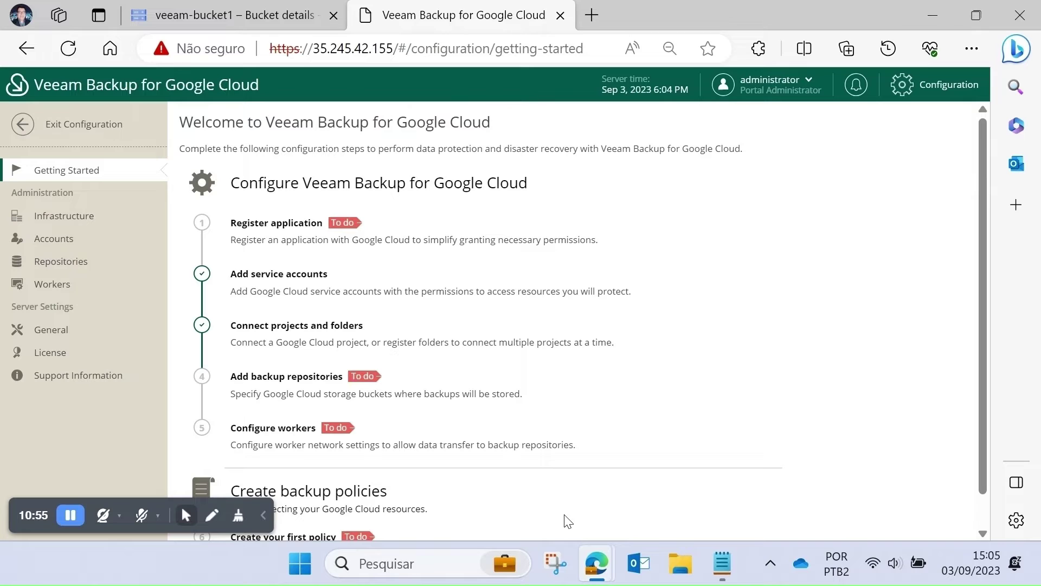
- Check that veeam-google-repo1 appears under Repositories, then go to the Configure workers step
{"action": "left_click", "coordinate": [69, 266]}
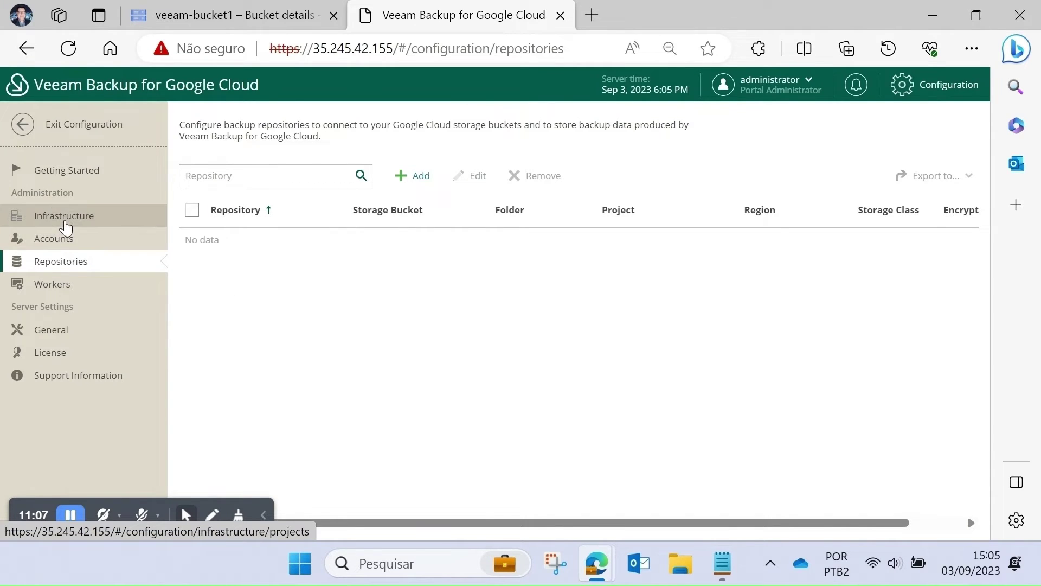
{"action": "left_click", "coordinate": [77, 170]}
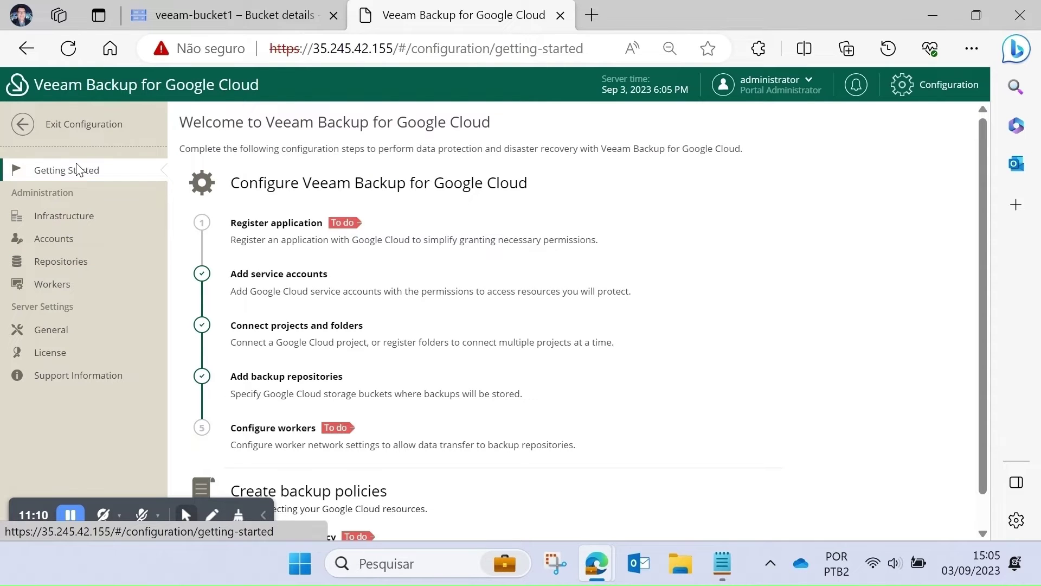
{"action": "left_click", "coordinate": [62, 262]}
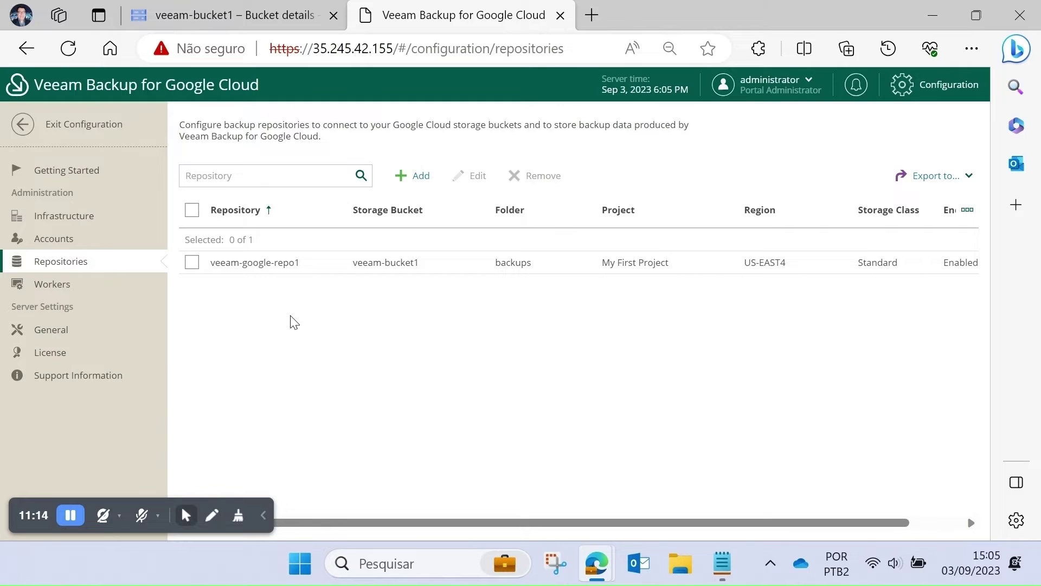
{"action": "left_click", "coordinate": [88, 179]}
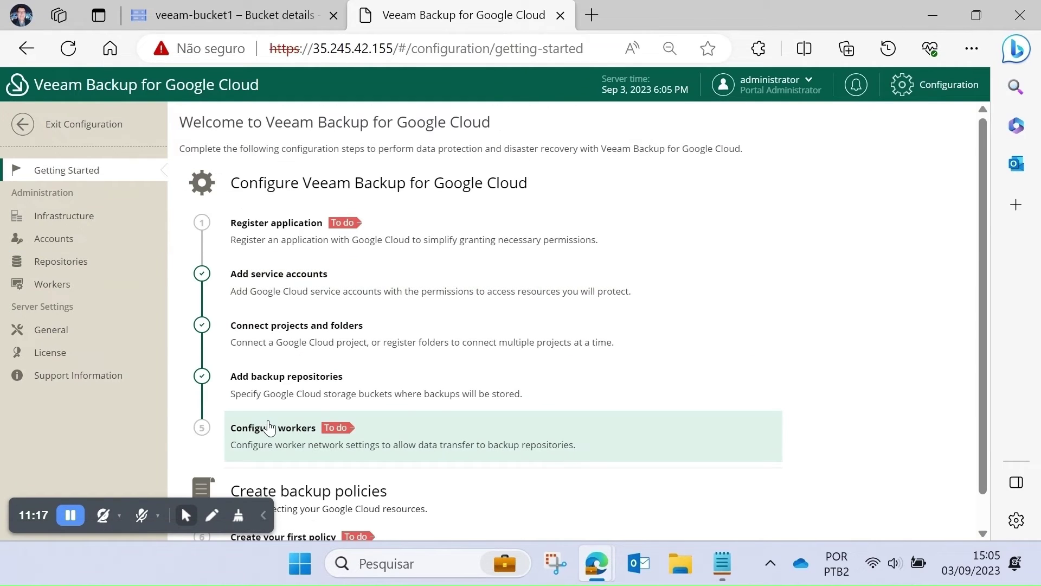
{"action": "left_click", "coordinate": [266, 433]}
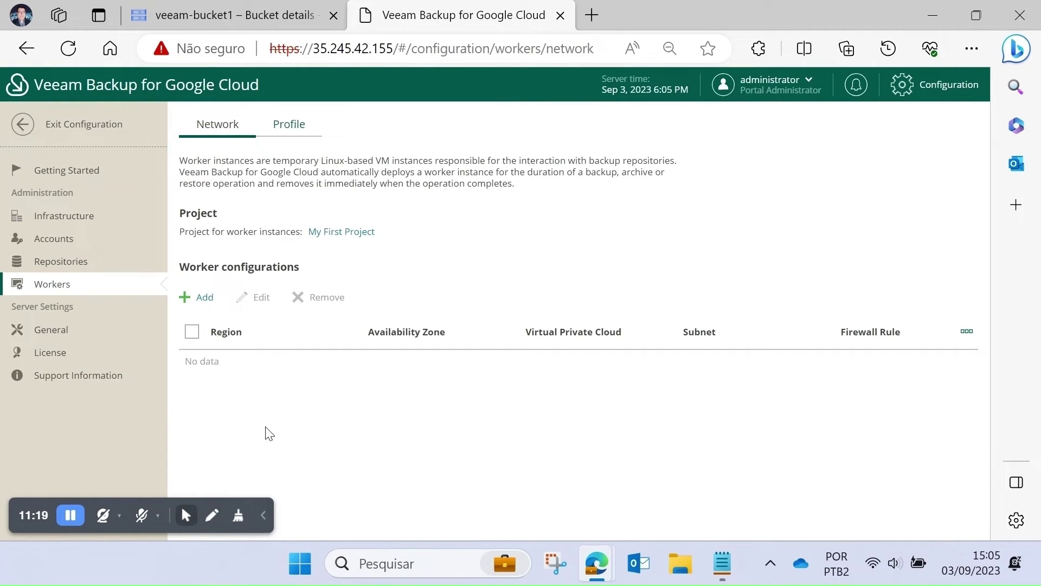
- Start a new worker configuration in region us-east4 (Northern Virginia), zone us-east4-a
{"action": "left_click", "coordinate": [207, 297]}
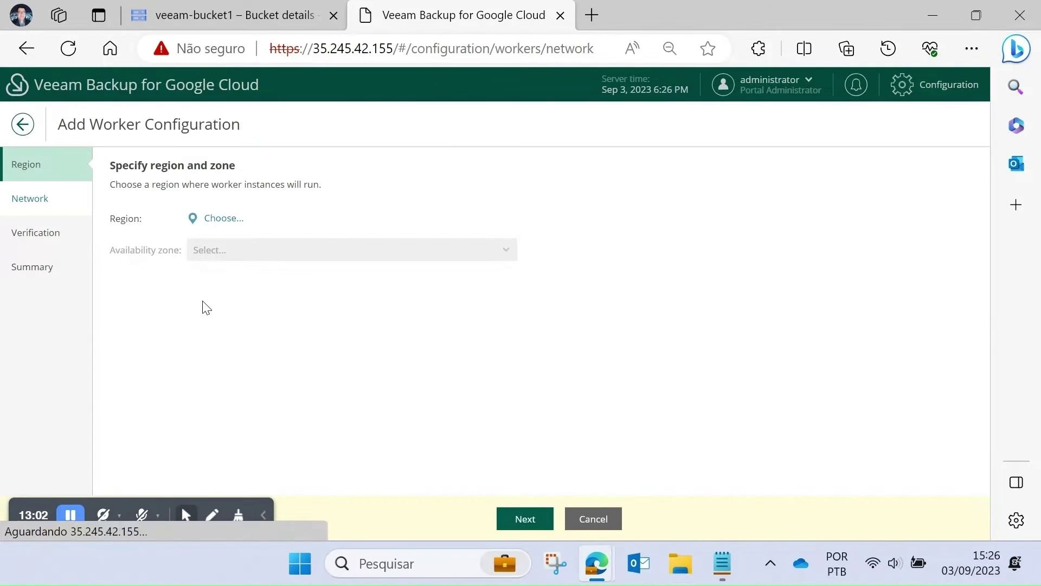
{"action": "left_click", "coordinate": [233, 220]}
{"action": "scroll", "coordinate": [675, 362], "scroll_direction": "down", "scroll_amount": 1}
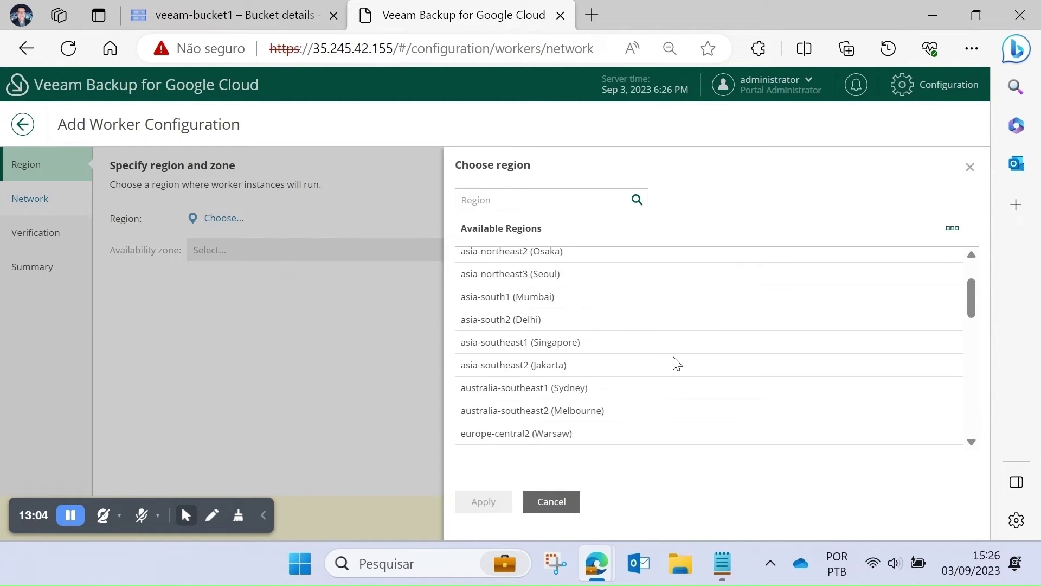
{"action": "scroll", "coordinate": [640, 365], "scroll_direction": "down", "scroll_amount": 7}
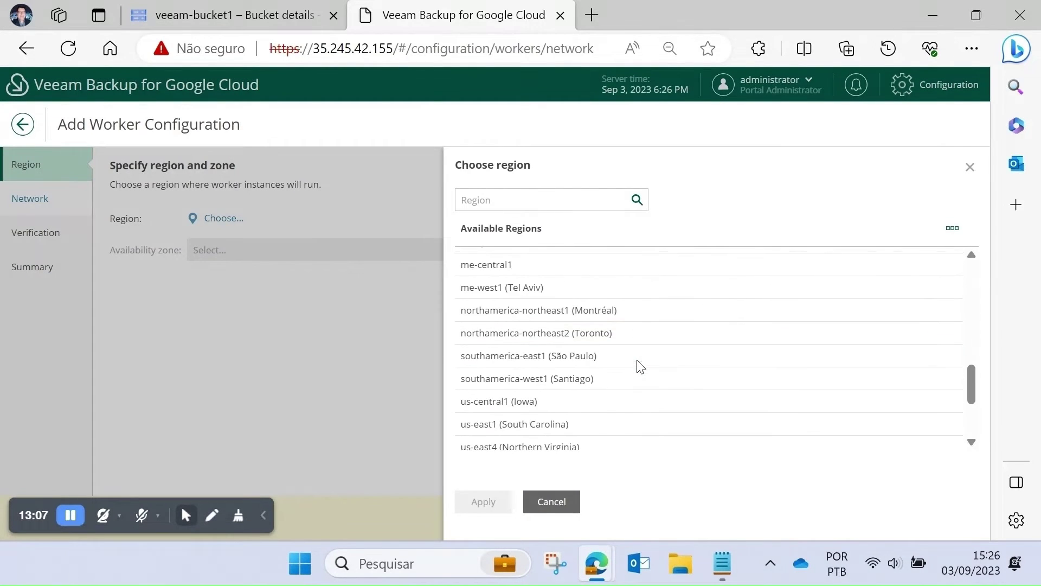
{"action": "scroll", "coordinate": [640, 365], "scroll_direction": "down", "scroll_amount": 1}
{"action": "left_click", "coordinate": [616, 386]}
{"action": "left_click", "coordinate": [495, 504]}
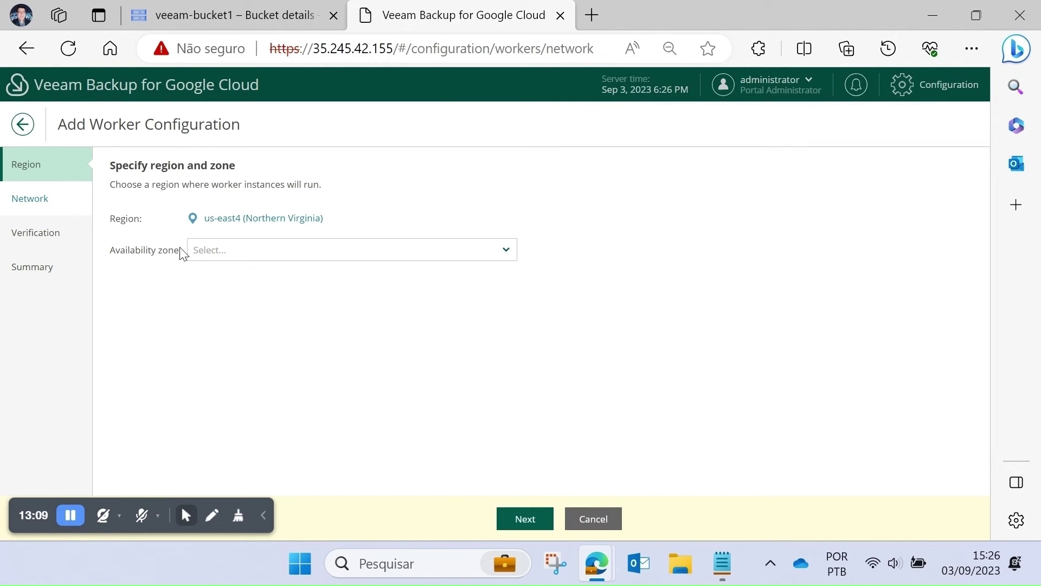
{"action": "left_click", "coordinate": [249, 255]}
{"action": "left_click", "coordinate": [222, 273]}
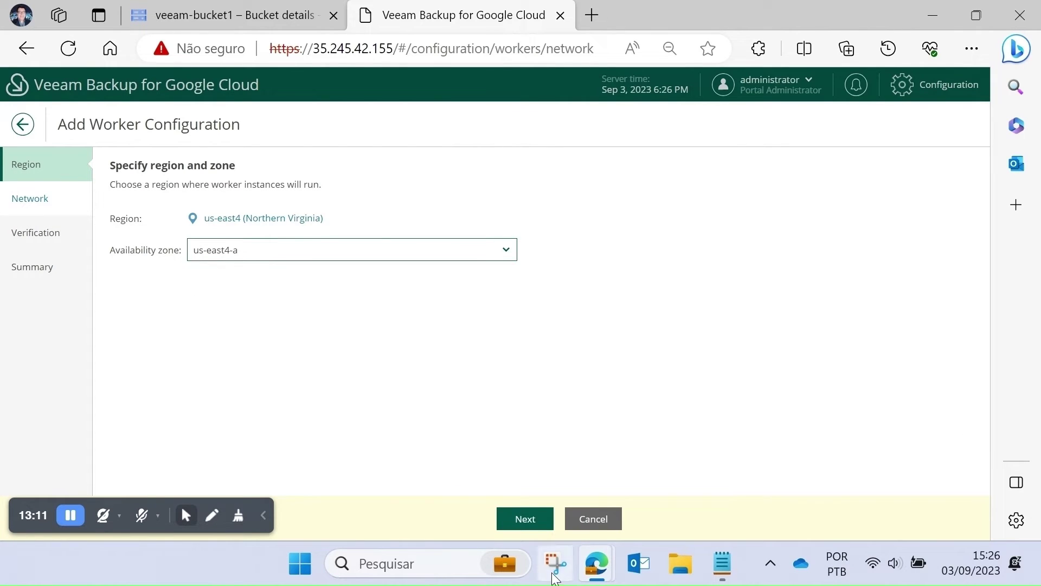
{"action": "left_click", "coordinate": [525, 518]}
{"action": "left_click", "coordinate": [202, 219]}
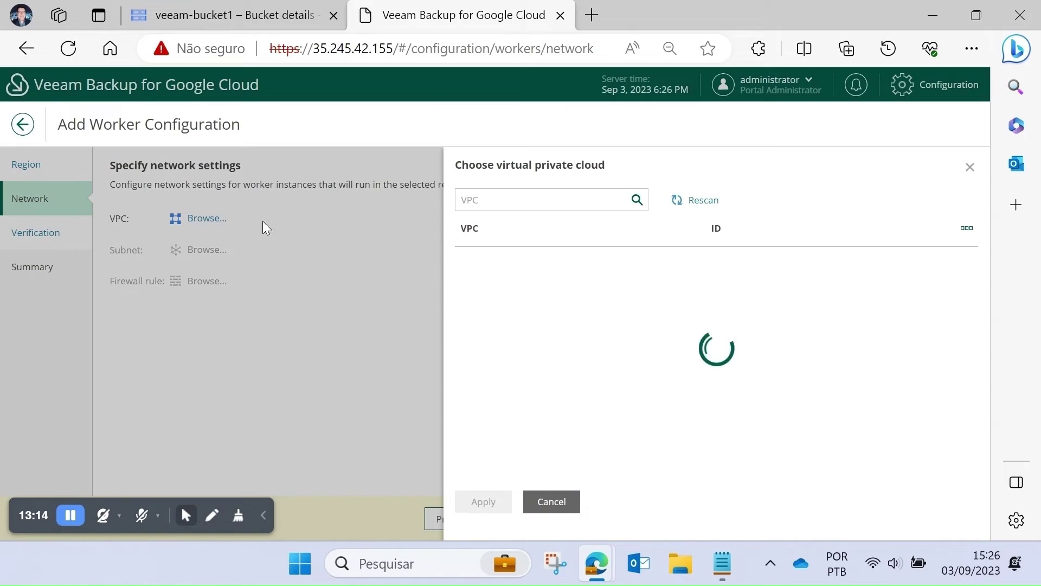
{"action": "left_click", "coordinate": [498, 265]}
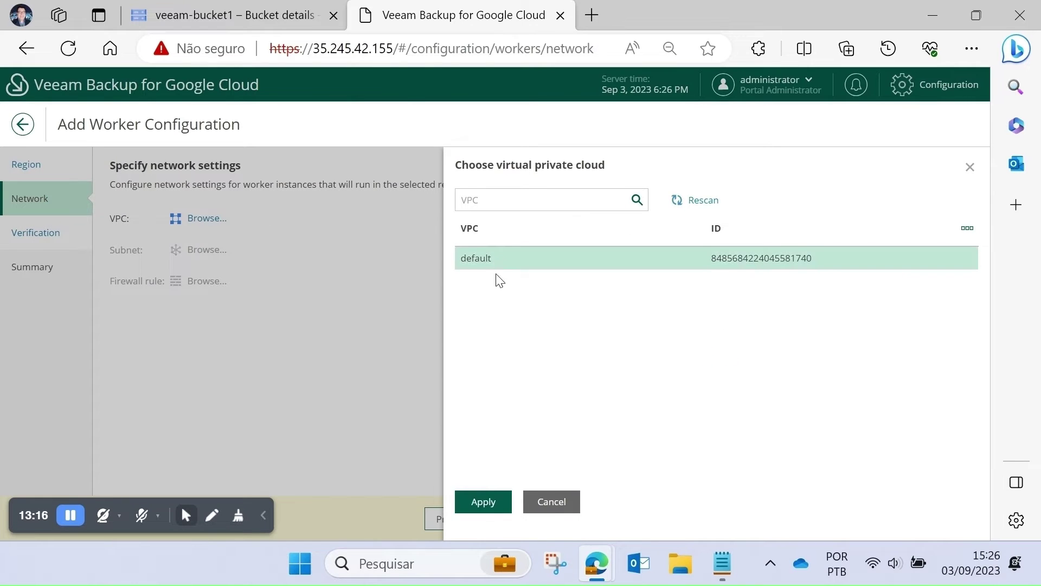
{"action": "left_click", "coordinate": [483, 501]}
{"action": "left_click", "coordinate": [202, 250]}
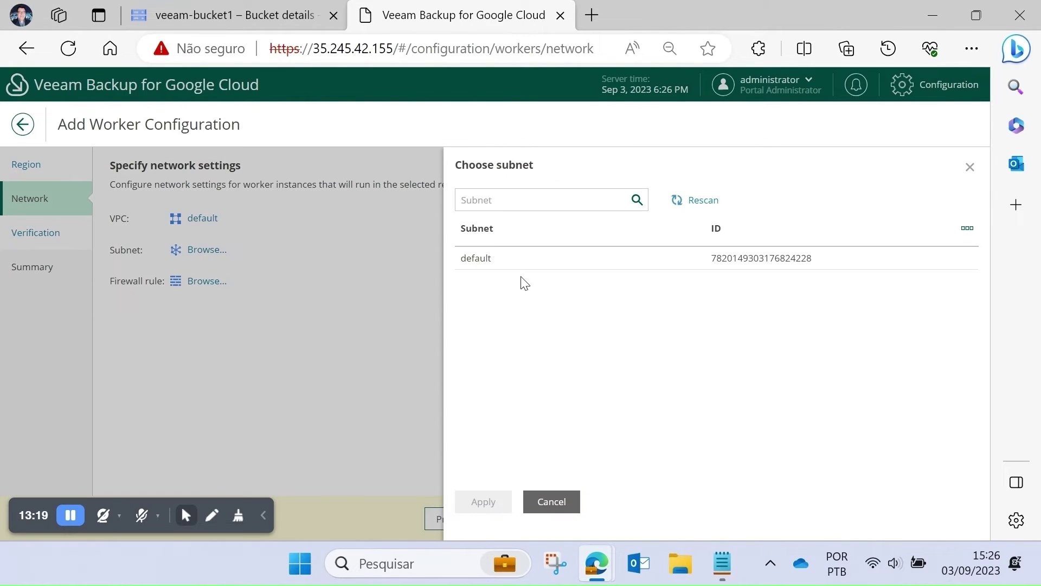
{"action": "left_click", "coordinate": [514, 263]}
{"action": "left_click", "coordinate": [483, 502]}
{"action": "left_click", "coordinate": [209, 282]}
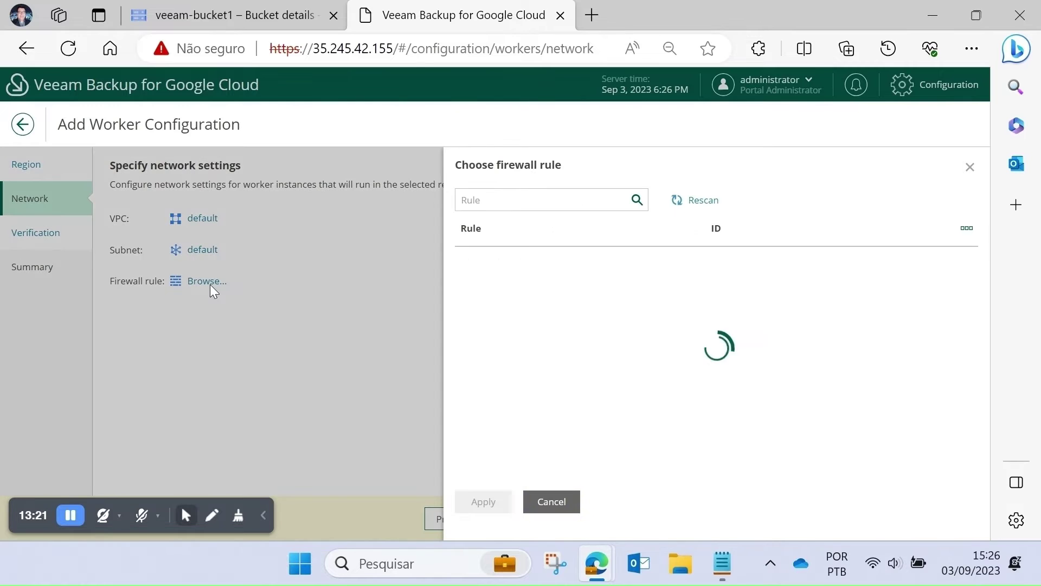
{"action": "left_click", "coordinate": [539, 419]}
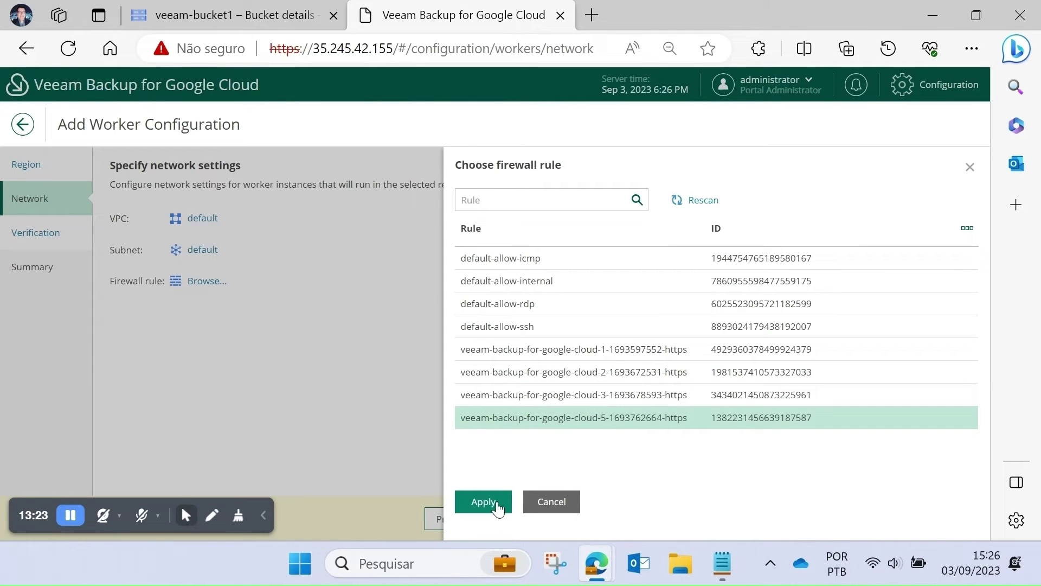
{"action": "left_click", "coordinate": [497, 504]}
- Pass the verification checks and save the worker configuration
{"action": "left_click", "coordinate": [501, 515]}
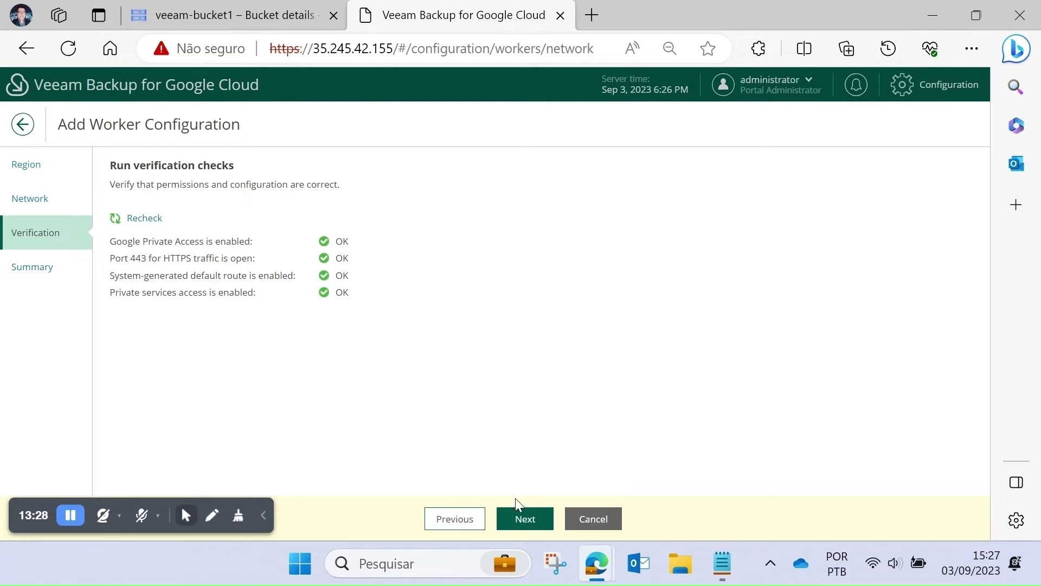
{"action": "left_click", "coordinate": [522, 514]}
{"action": "left_click", "coordinate": [529, 519]}
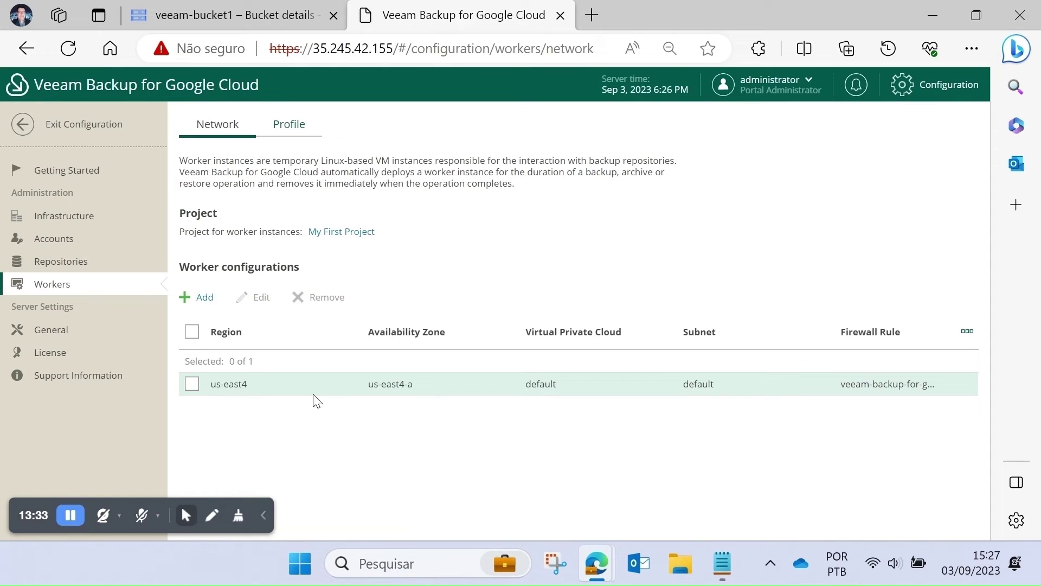
- From Getting Started, begin a VM policy named policy-production and enter its description
{"action": "left_click", "coordinate": [76, 170]}
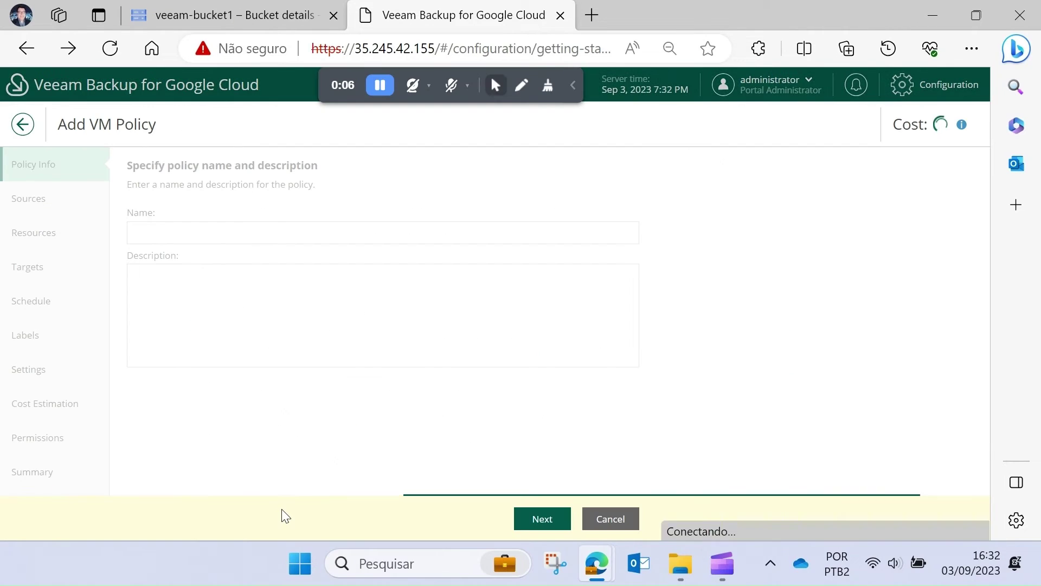
{"action": "left_click", "coordinate": [189, 242]}
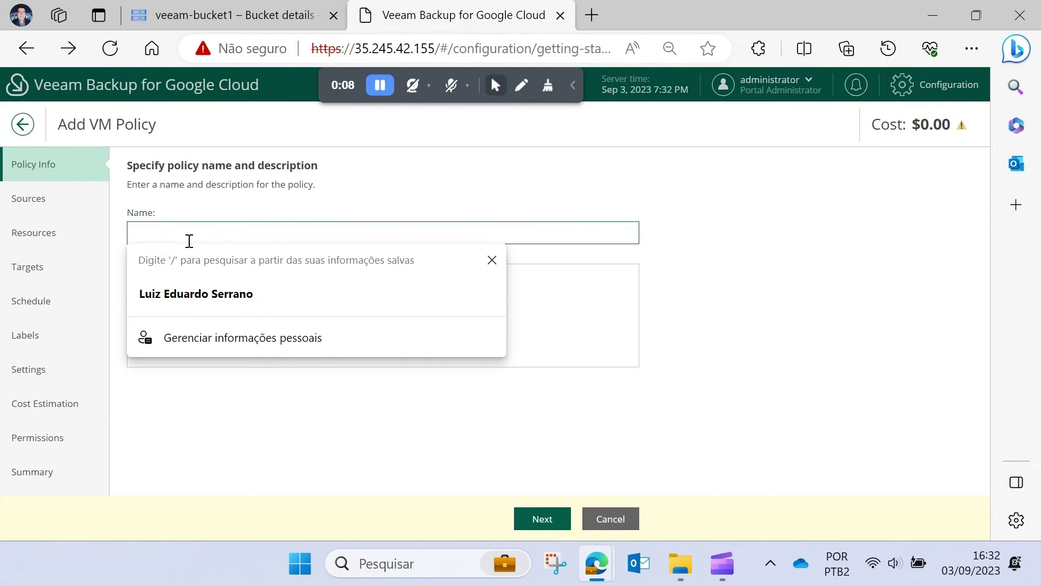
{"action": "type", "text": "policy"}
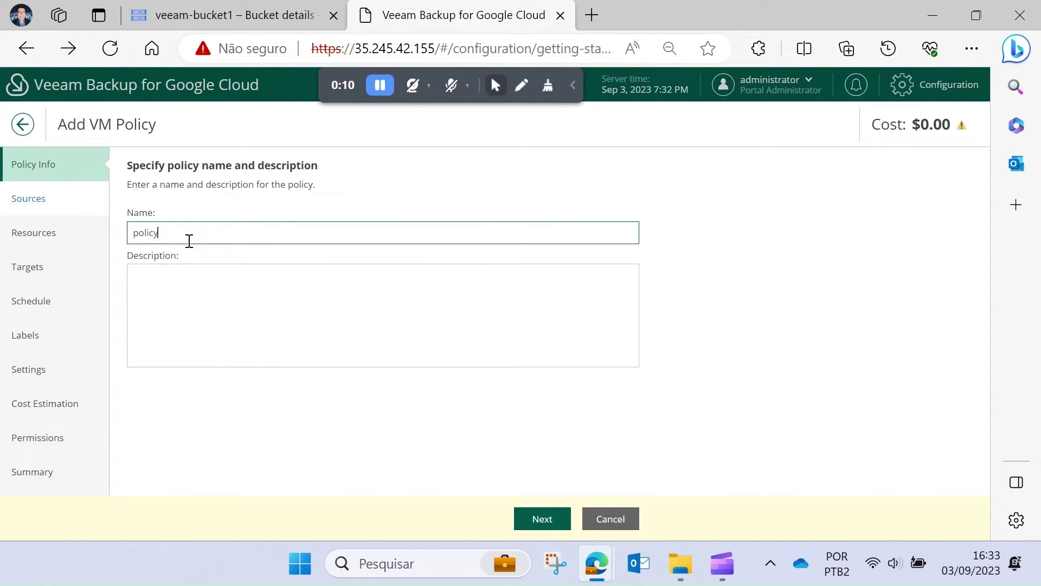
{"action": "type", "text": "-production"}
{"action": "left_click", "coordinate": [196, 270]}
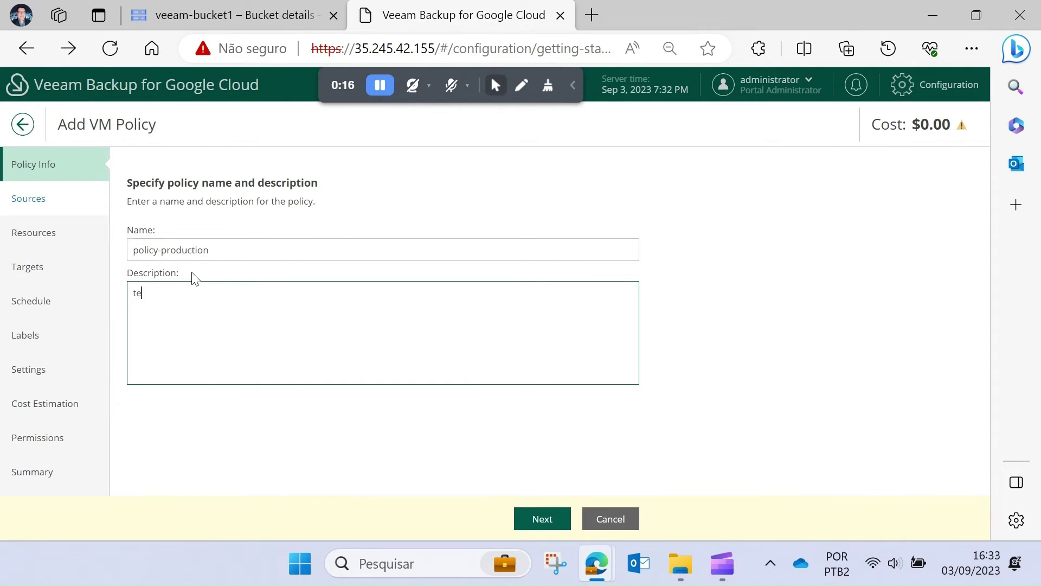
{"action": "left_click", "coordinate": [551, 510]}
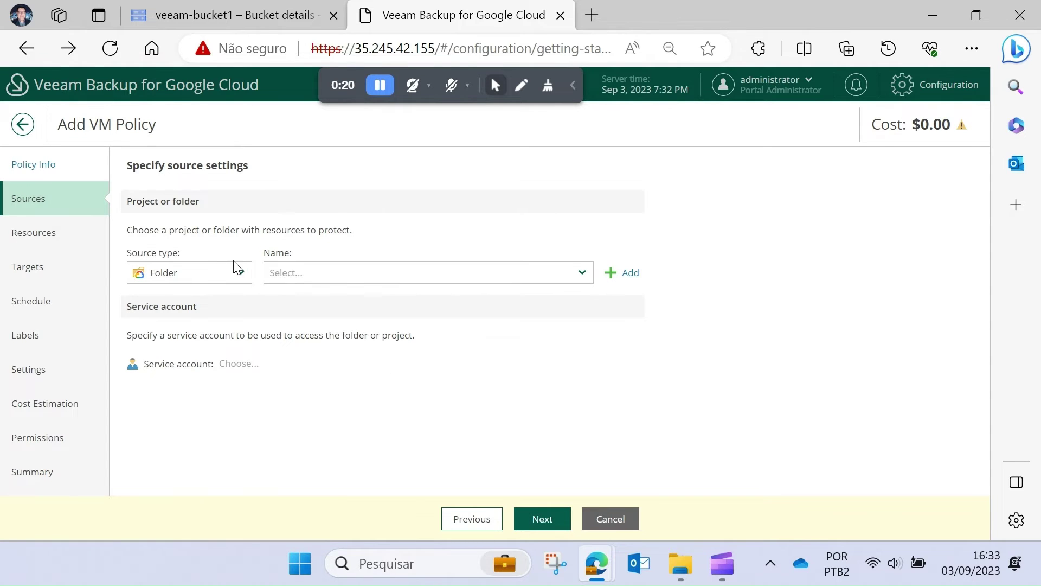
- Set the policy source type to Project using My First Project
{"action": "left_click", "coordinate": [237, 267]}
{"action": "left_click", "coordinate": [213, 320]}
{"action": "left_click", "coordinate": [292, 274]}
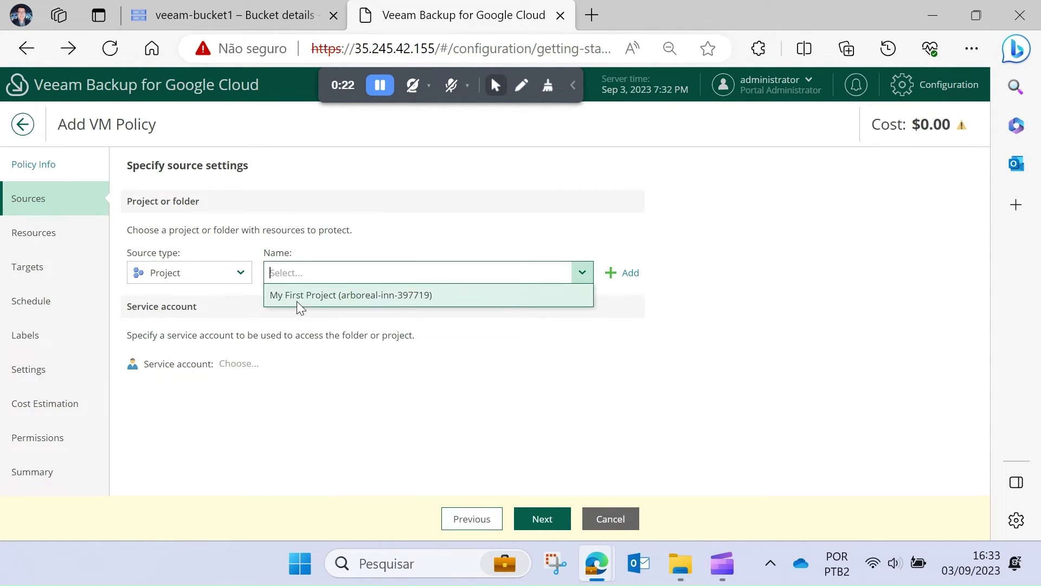
{"action": "left_click", "coordinate": [298, 295]}
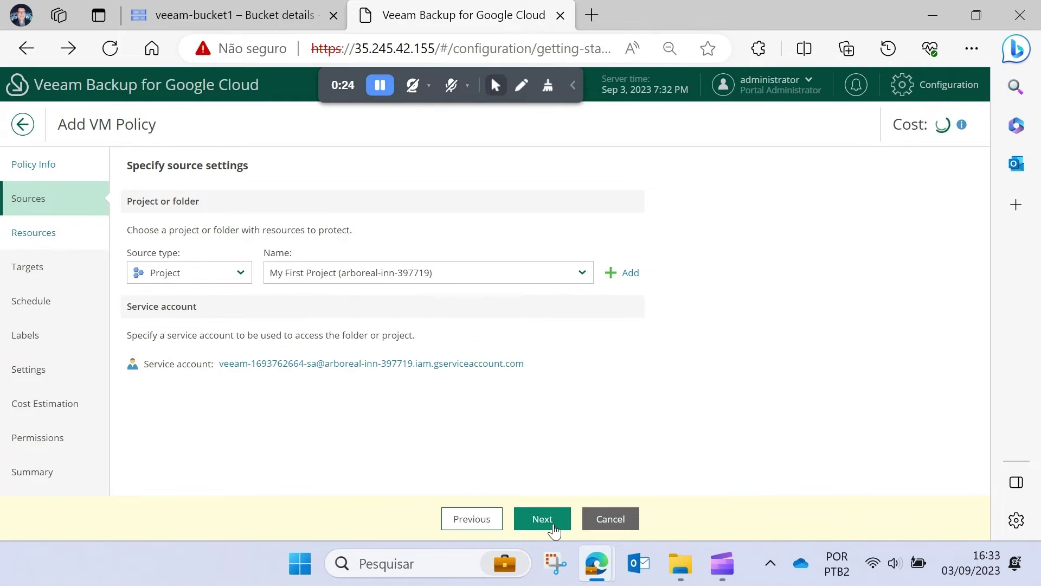
{"action": "left_click", "coordinate": [542, 519]}
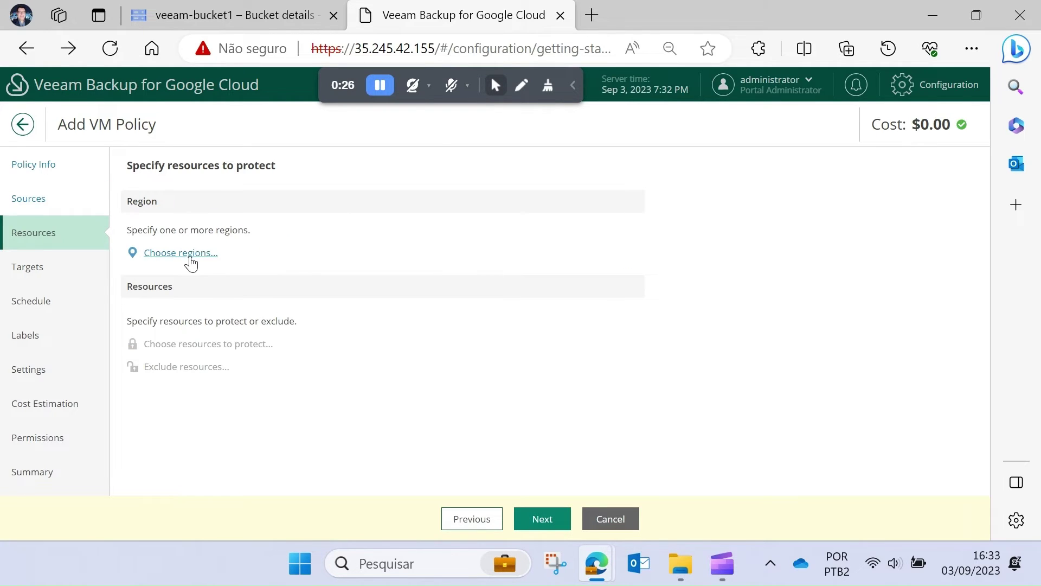
- Add us-east4 (Northern Virginia) as the policy's only region
{"action": "left_click", "coordinate": [191, 255]}
{"action": "scroll", "coordinate": [575, 304], "scroll_direction": "down", "scroll_amount": 6}
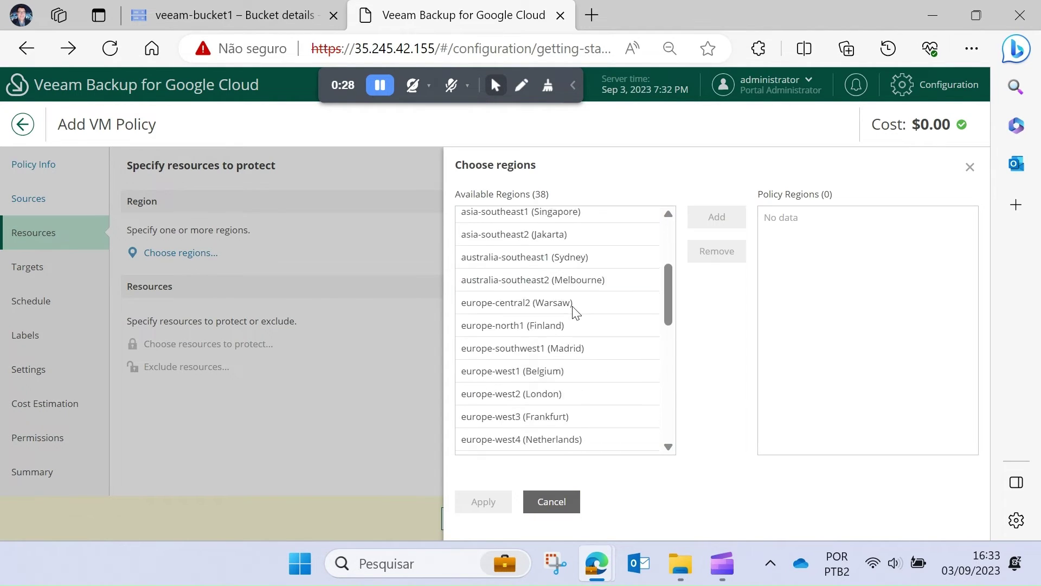
{"action": "scroll", "coordinate": [574, 309], "scroll_direction": "down", "scroll_amount": 3}
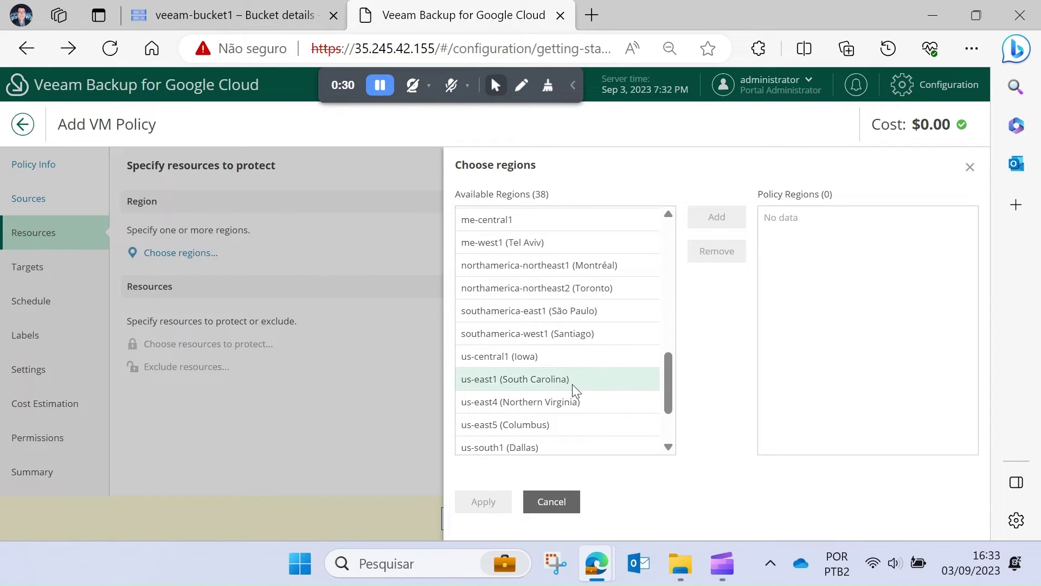
{"action": "left_click", "coordinate": [565, 402]}
{"action": "left_click", "coordinate": [714, 217]}
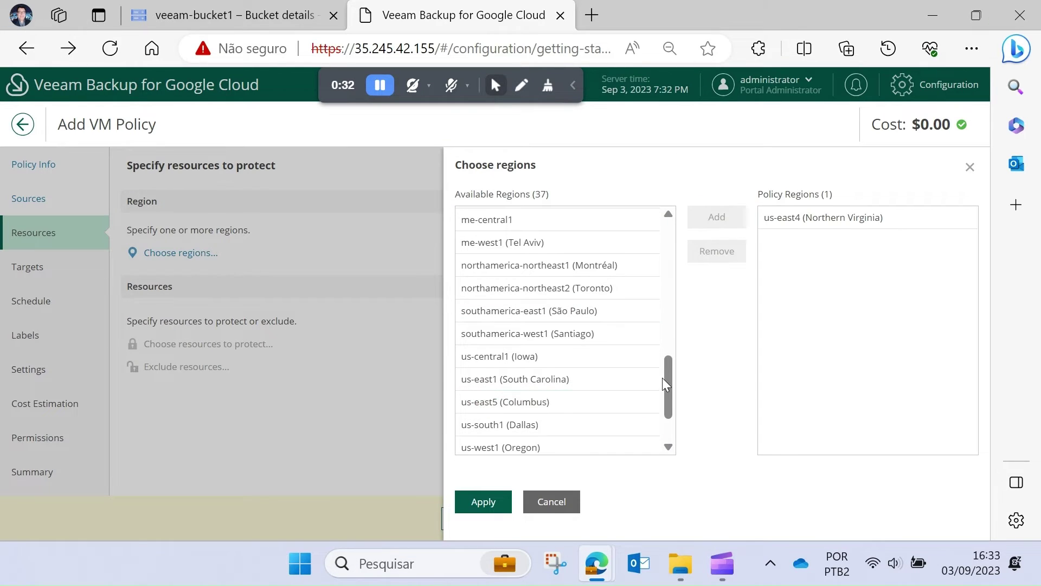
{"action": "left_click", "coordinate": [482, 502]}
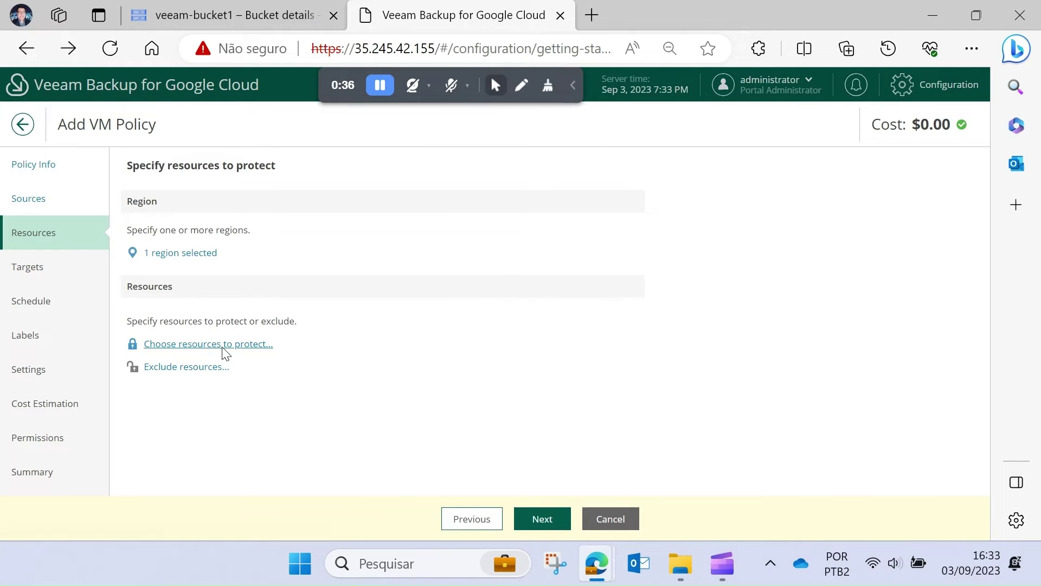
- Select the instance-production VM as the resource to protect and proceed to targets
{"action": "left_click", "coordinate": [226, 347]}
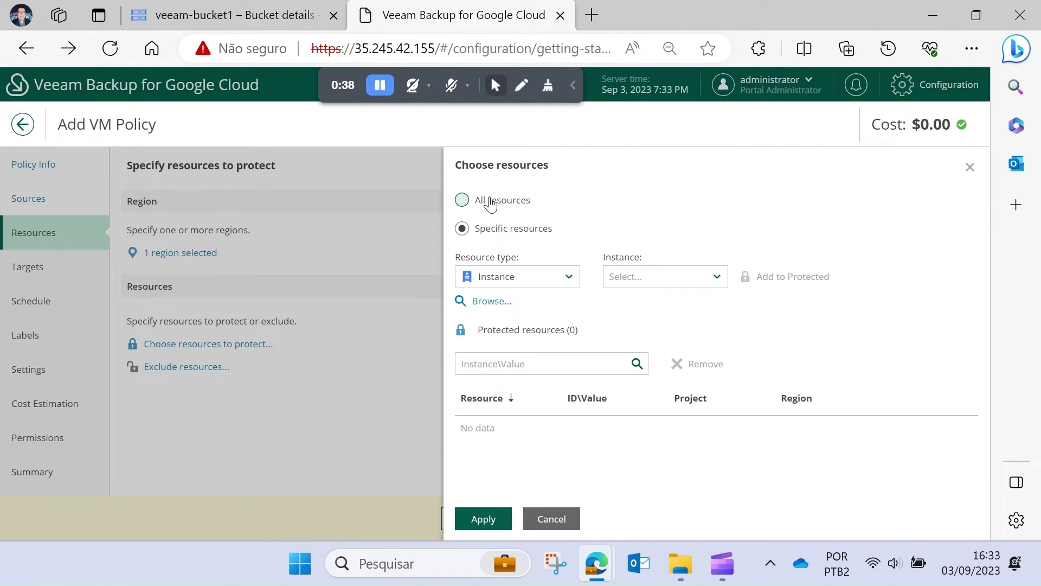
{"action": "left_click", "coordinate": [493, 302]}
{"action": "left_click", "coordinate": [264, 267]}
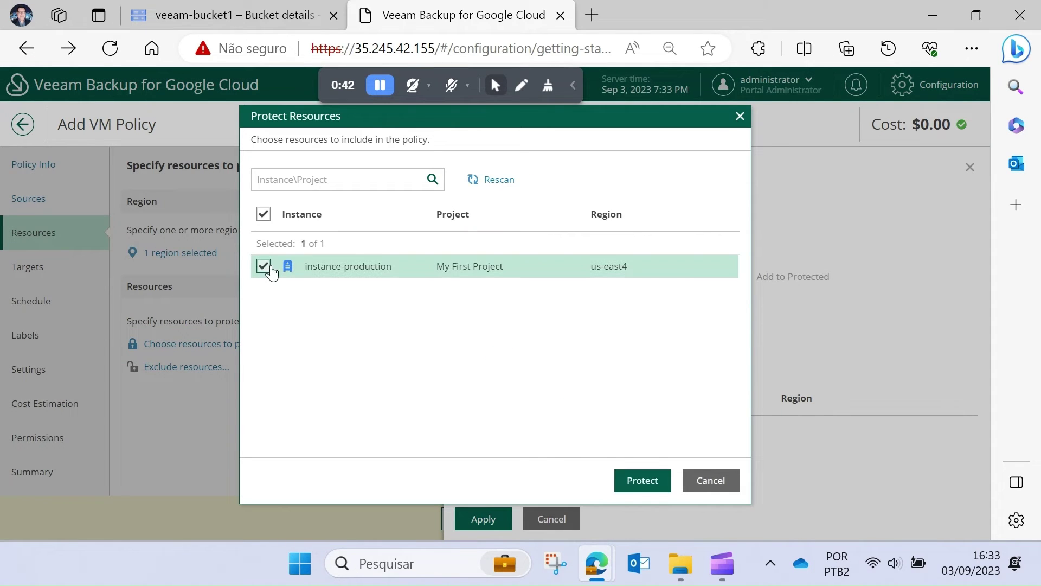
{"action": "left_click", "coordinate": [633, 481]}
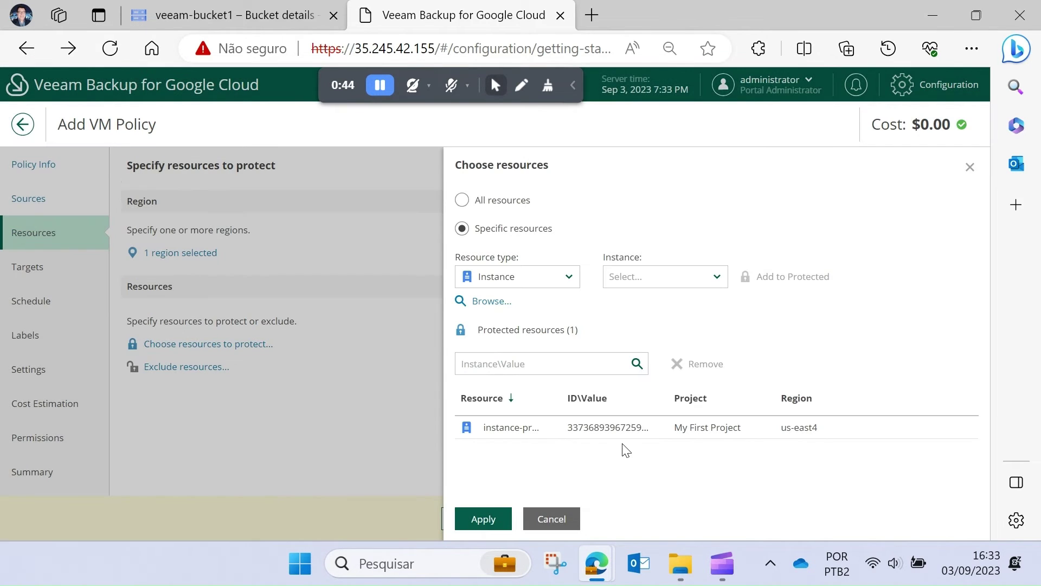
{"action": "left_click", "coordinate": [484, 519]}
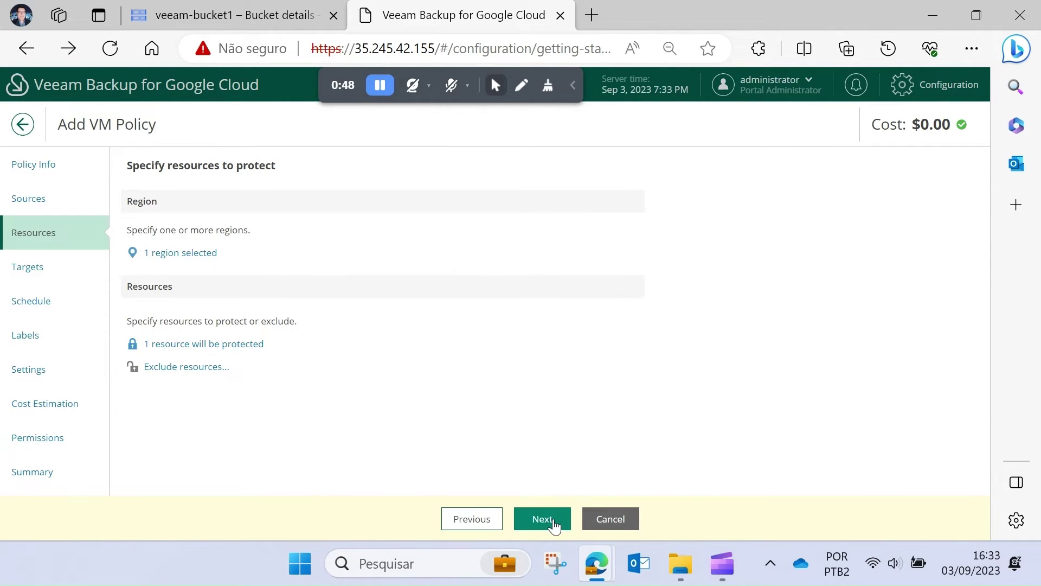
{"action": "left_click", "coordinate": [554, 522]}
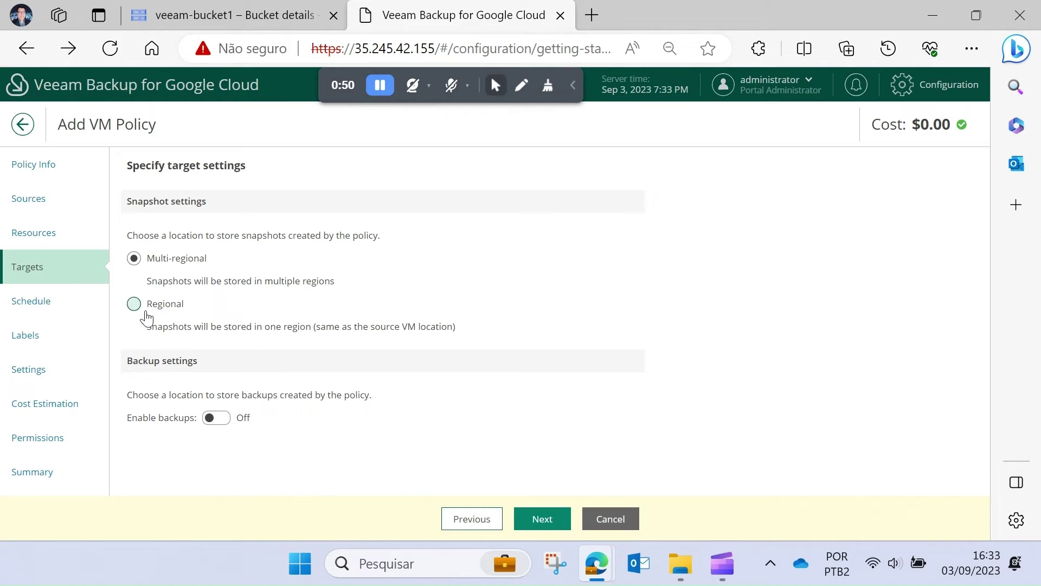
- Store snapshots regionally and enable backups to the veeam-google-repo1 repository
{"action": "left_click", "coordinate": [139, 311]}
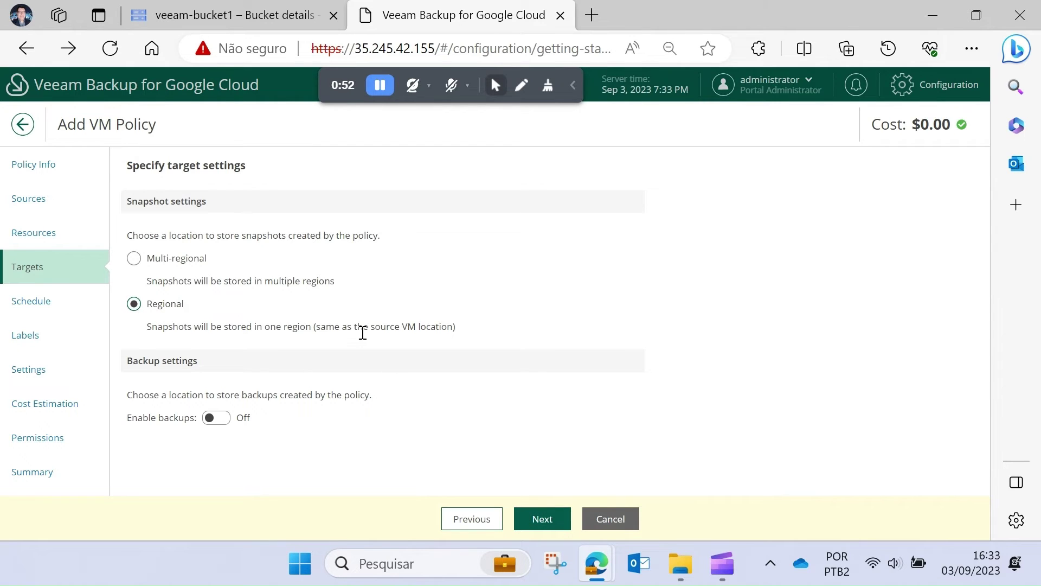
{"action": "left_click", "coordinate": [216, 418]}
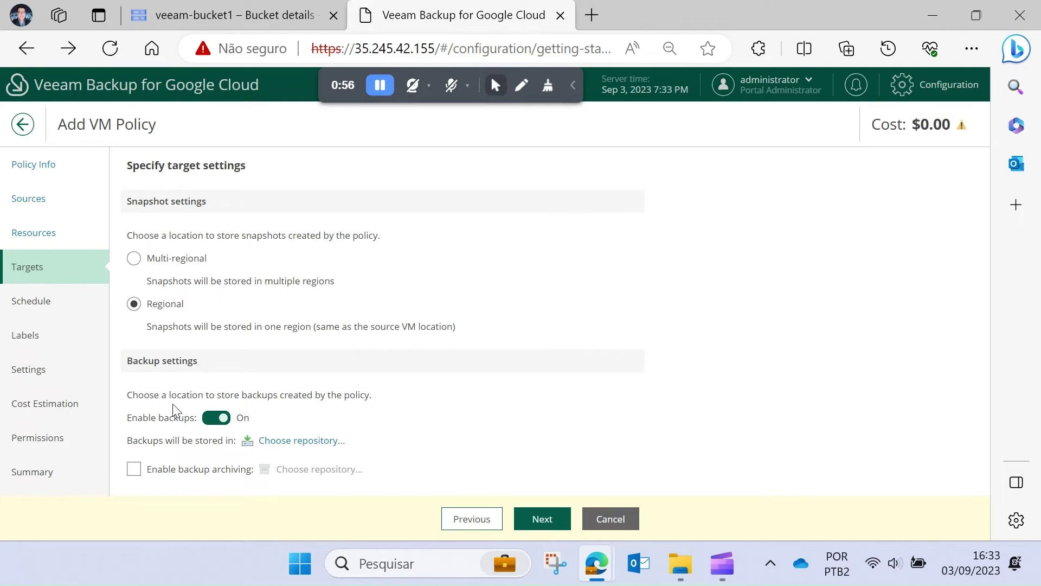
{"action": "left_click", "coordinate": [296, 440]}
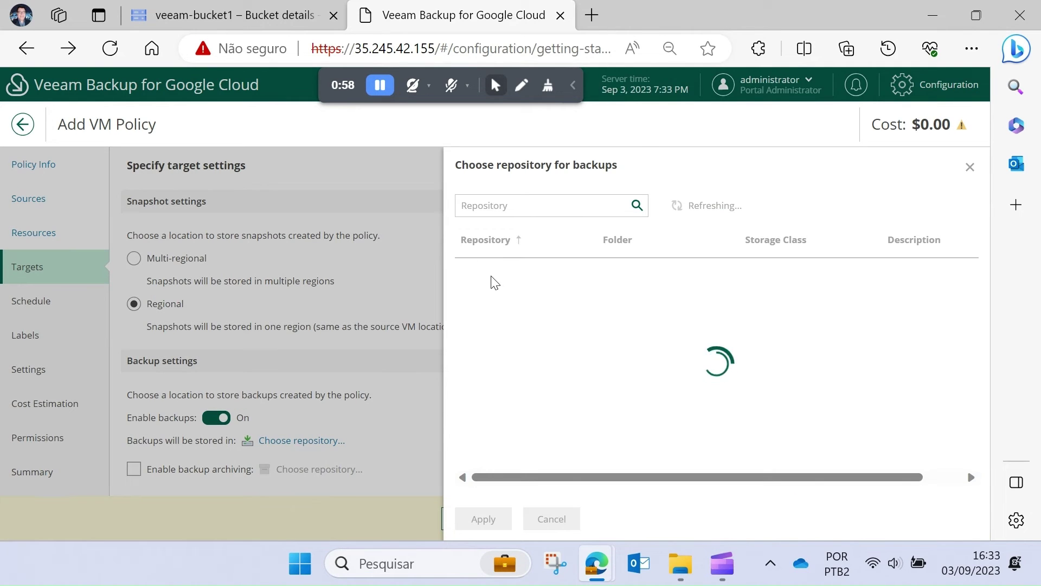
{"action": "left_click", "coordinate": [478, 517]}
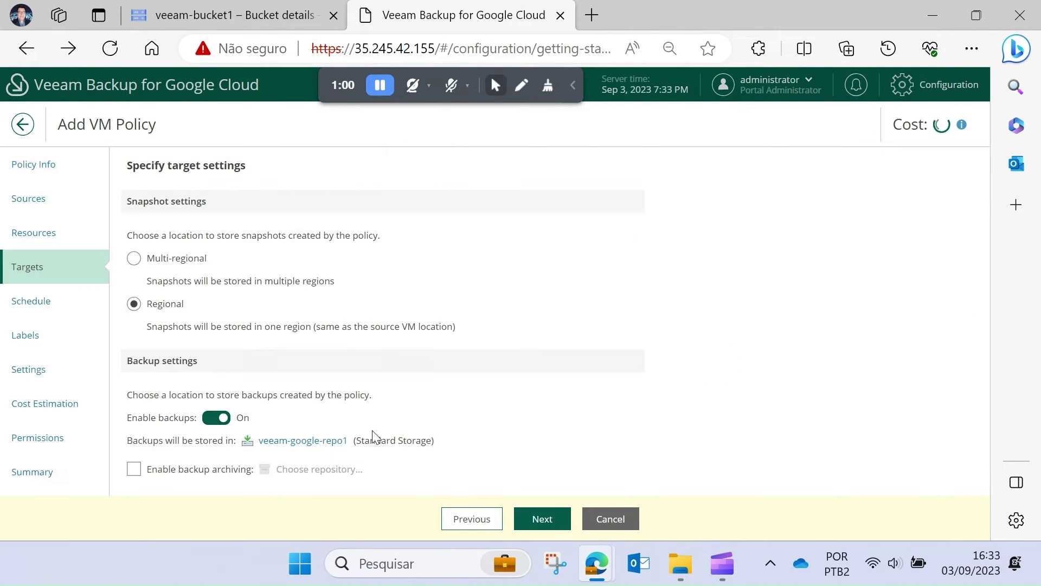
{"action": "left_click", "coordinate": [534, 520]}
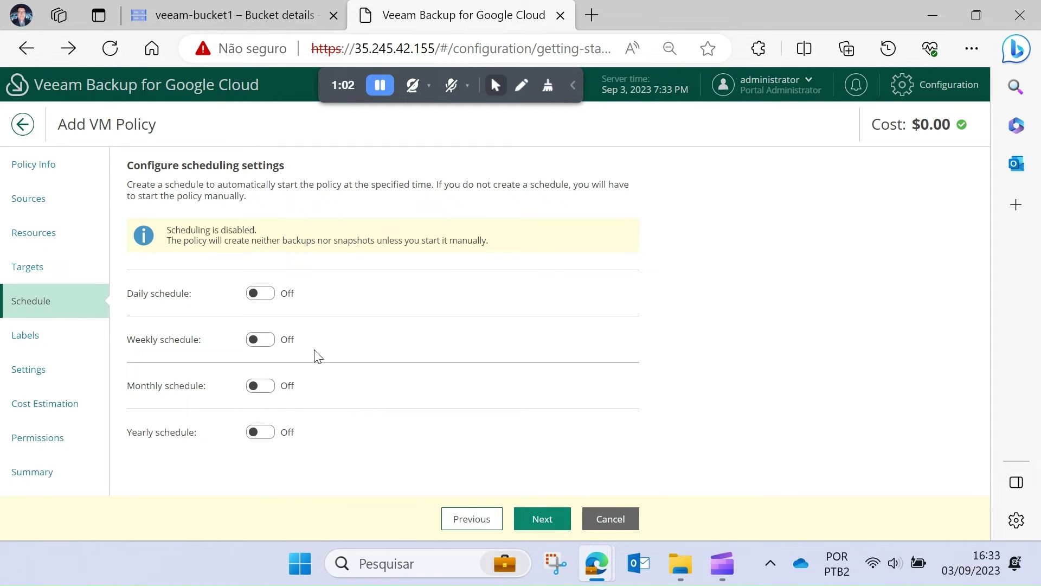
- Enable a daily schedule with snapshots and backups at 10 PM
{"action": "left_click", "coordinate": [268, 296]}
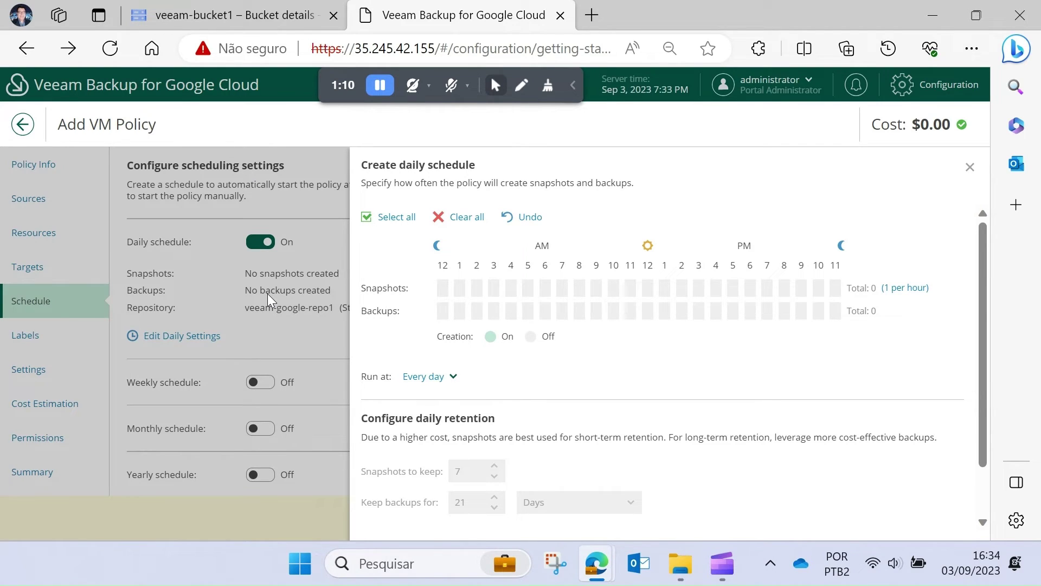
{"action": "left_click", "coordinate": [819, 288]}
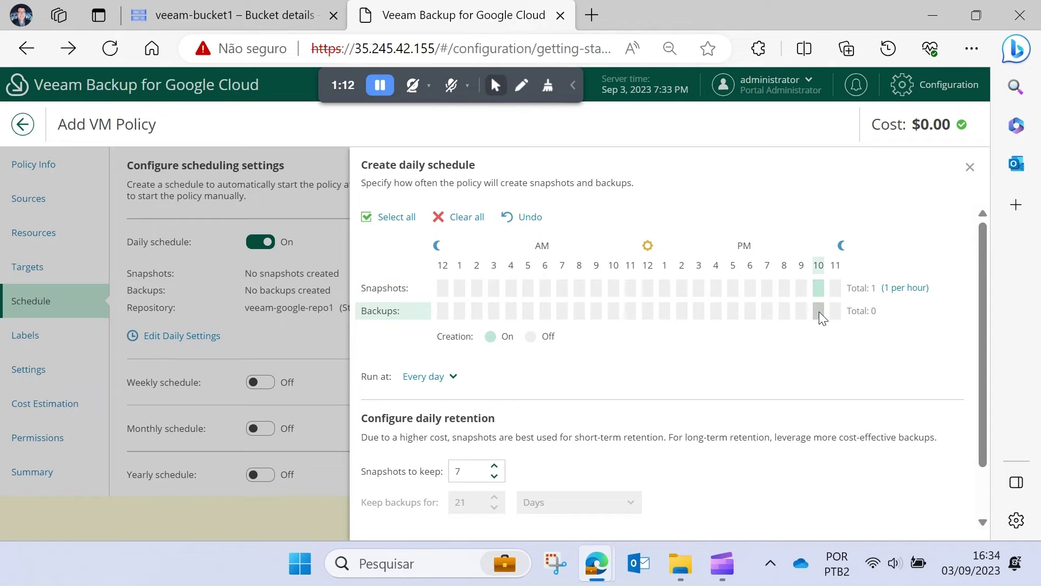
{"action": "left_click", "coordinate": [819, 311]}
{"action": "scroll", "coordinate": [613, 418], "scroll_direction": "down", "scroll_amount": 1}
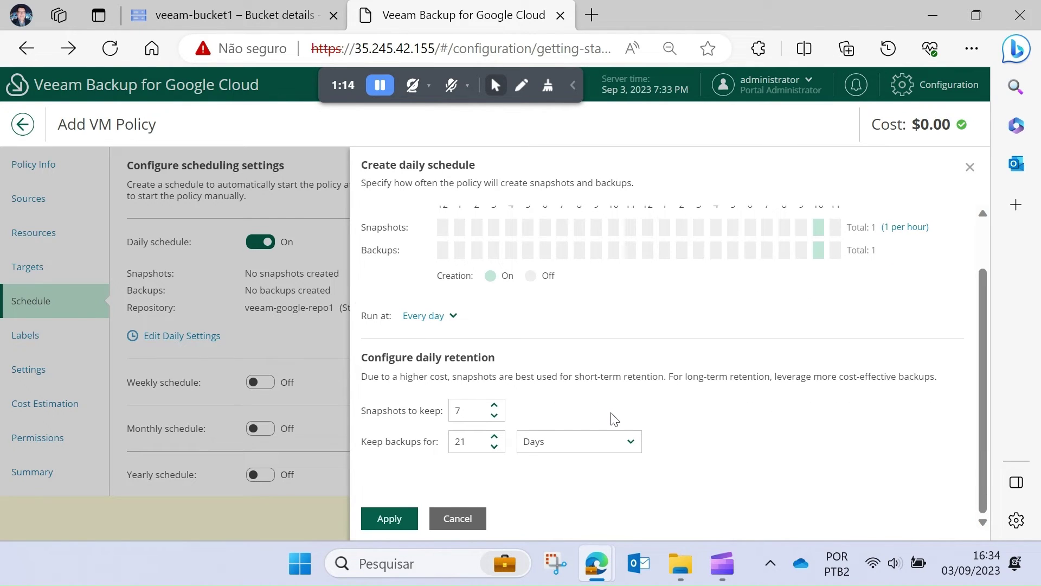
{"action": "left_click", "coordinate": [391, 521]}
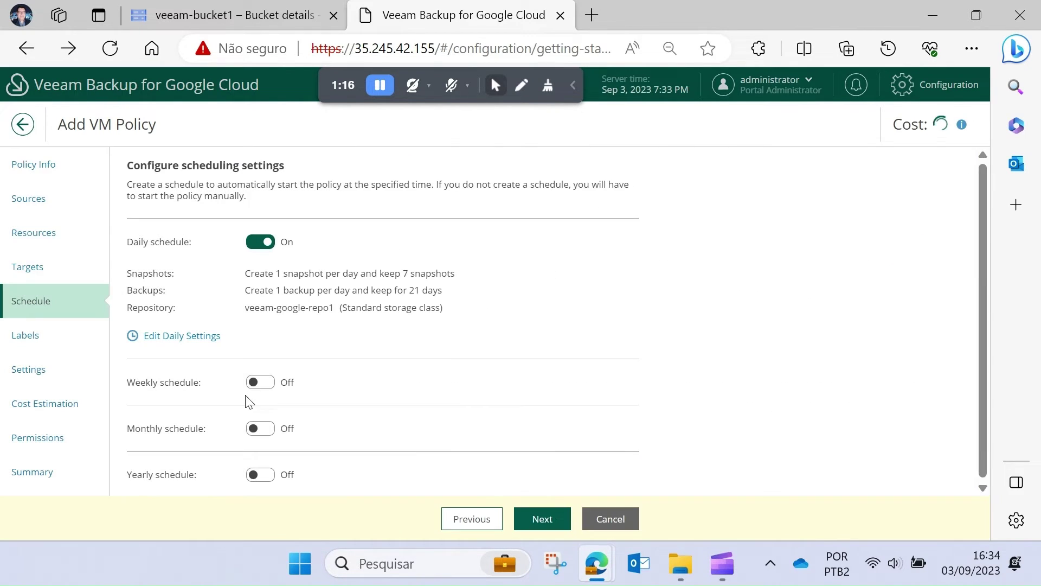
- Enable a weekly schedule with snapshots and backups on Saturday
{"action": "left_click", "coordinate": [261, 383]}
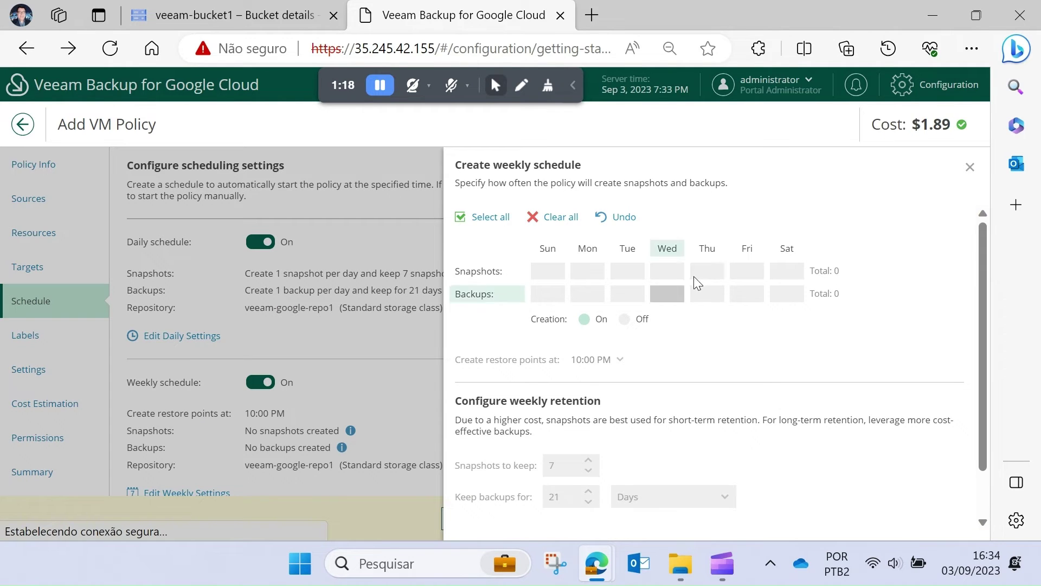
{"action": "left_click", "coordinate": [784, 269]}
{"action": "left_click", "coordinate": [787, 288]}
{"action": "scroll", "coordinate": [609, 465], "scroll_direction": "down", "scroll_amount": 1}
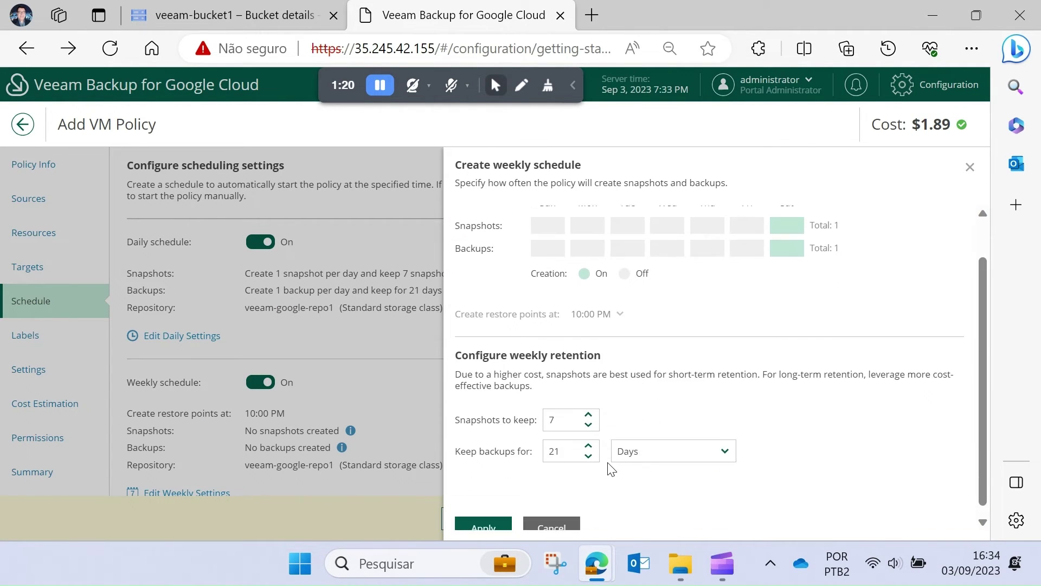
{"action": "left_click", "coordinate": [492, 518]}
- Enable a monthly schedule for every month, keeping 7 snapshots and backups 30 days
{"action": "scroll", "coordinate": [361, 437], "scroll_direction": "down", "scroll_amount": 2}
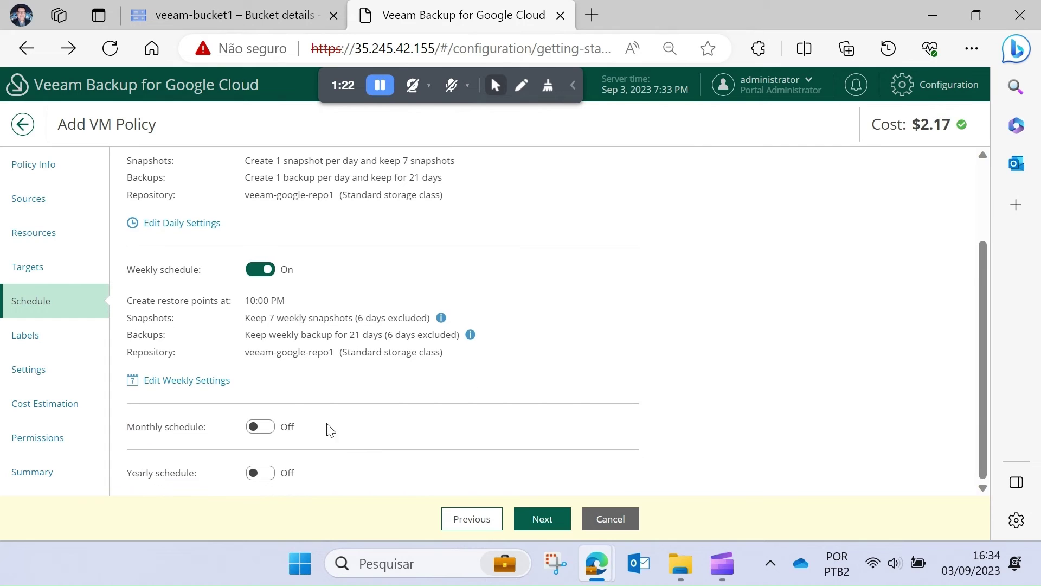
{"action": "left_click", "coordinate": [276, 429]}
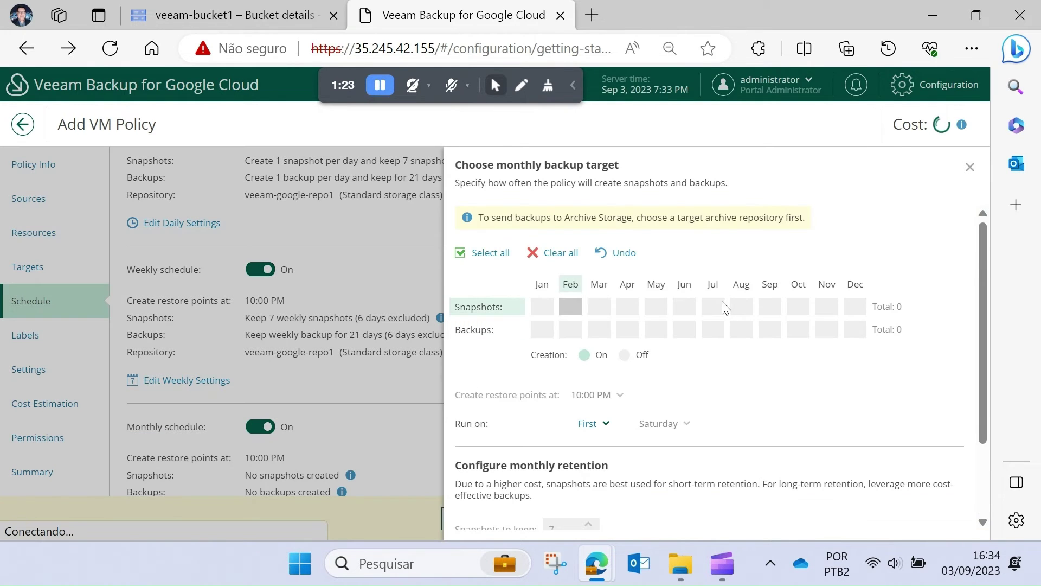
{"action": "left_click", "coordinate": [484, 255]}
{"action": "scroll", "coordinate": [506, 398], "scroll_direction": "down", "scroll_amount": 2}
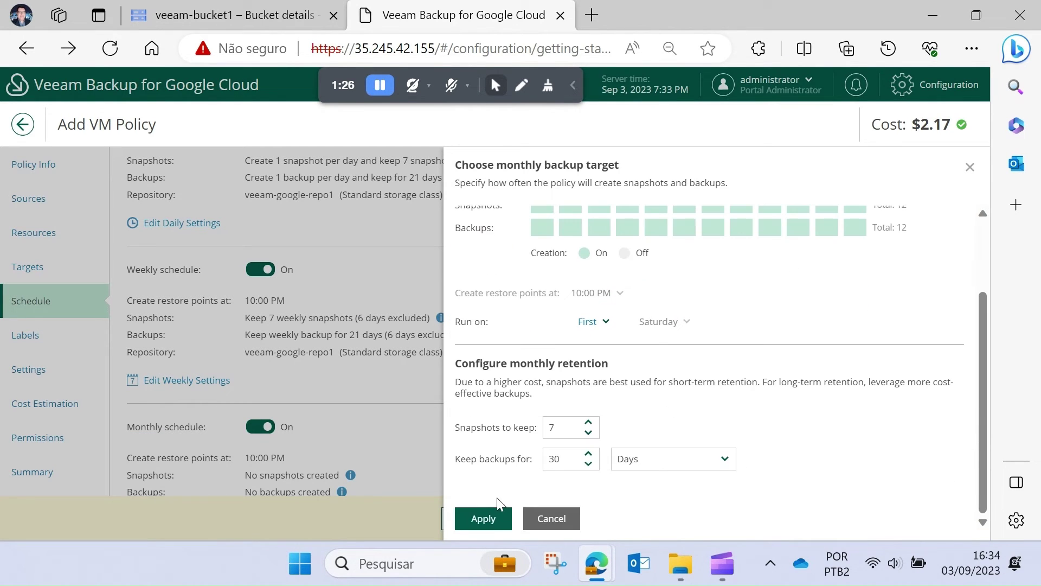
{"action": "left_click", "coordinate": [484, 518]}
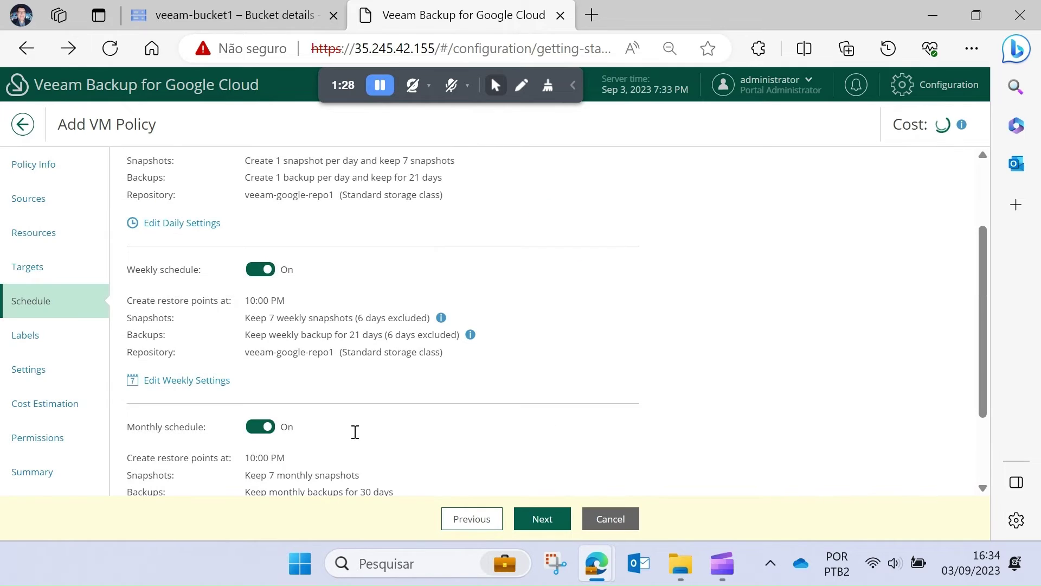
- Add a yearly backup schedule retained for 1 year and proceed to labels
{"action": "scroll", "coordinate": [350, 436], "scroll_direction": "down", "scroll_amount": 3}
{"action": "left_click", "coordinate": [266, 473]}
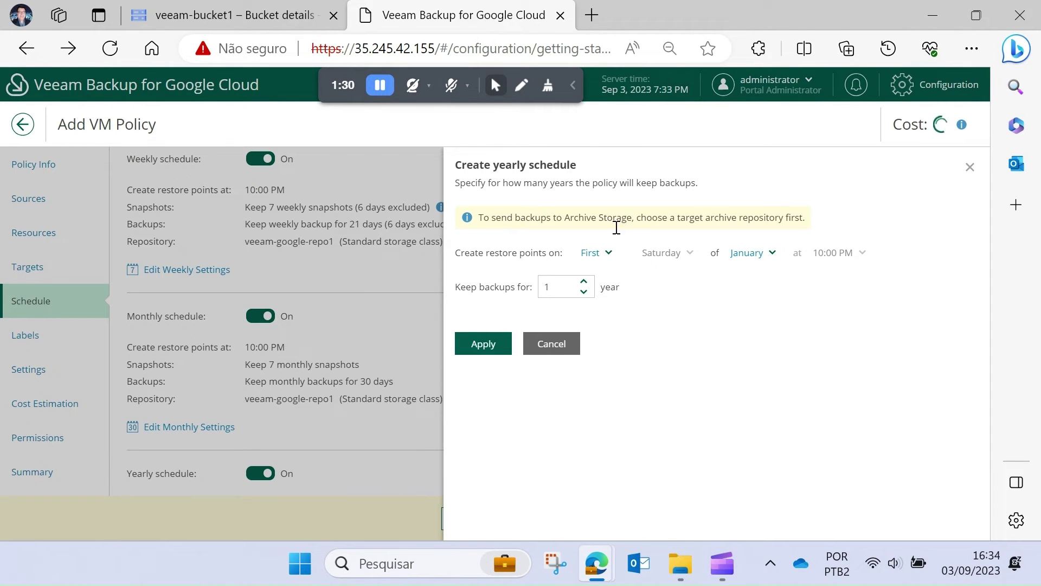
{"action": "left_click", "coordinate": [490, 343]}
{"action": "scroll", "coordinate": [372, 365], "scroll_direction": "down", "scroll_amount": 2}
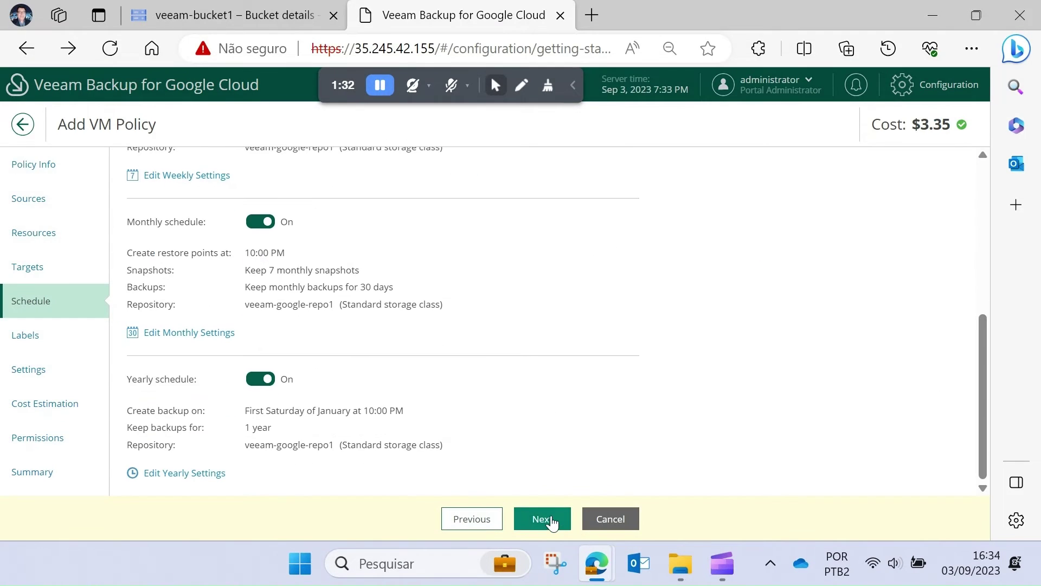
{"action": "left_click", "coordinate": [542, 519]}
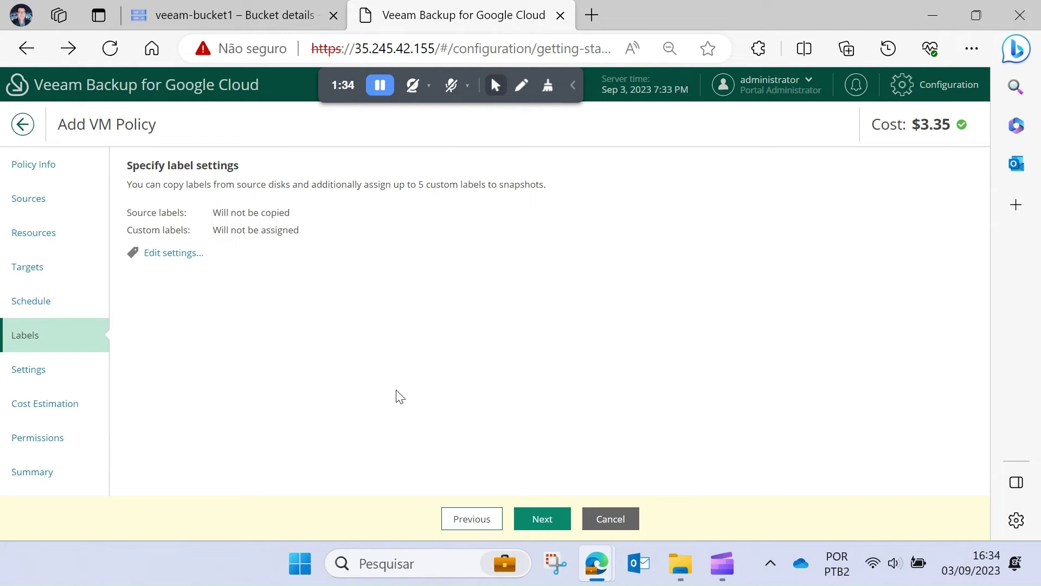
- Keep default labels and retry settings, and review the $3.35 monthly cost and passed permission checks
{"action": "left_click", "coordinate": [544, 521]}
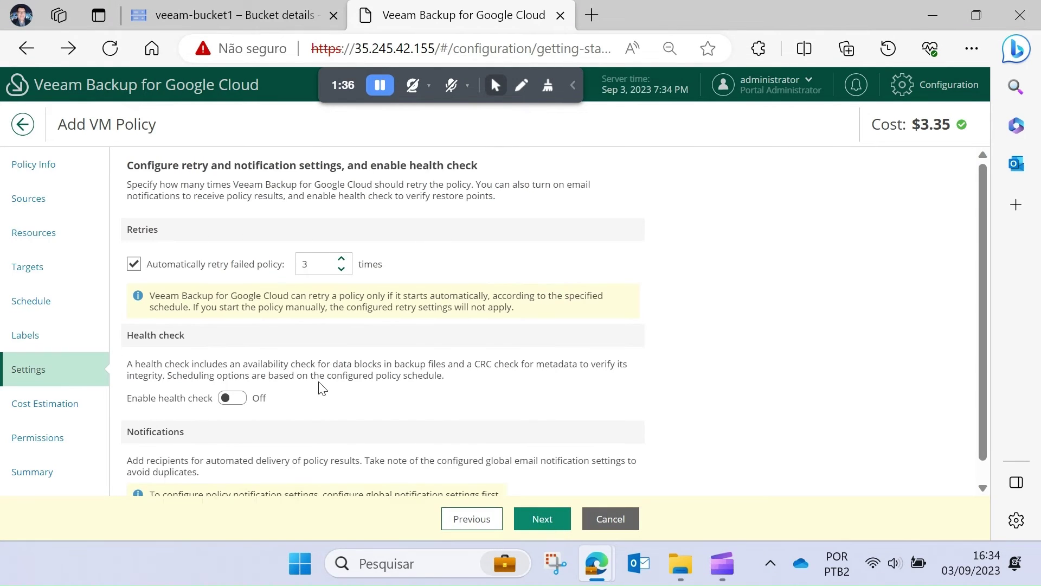
{"action": "scroll", "coordinate": [321, 386], "scroll_direction": "down", "scroll_amount": 1}
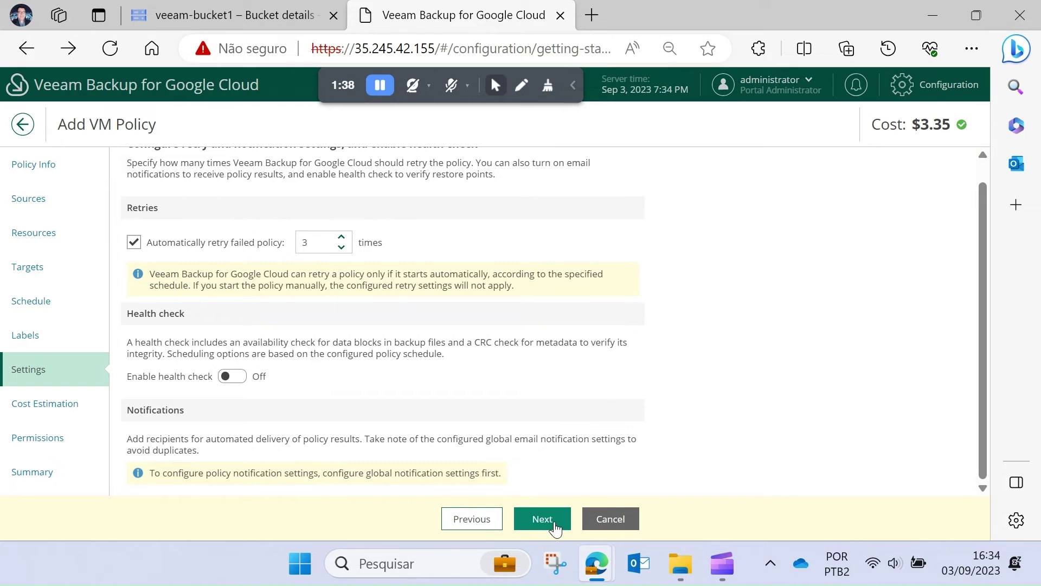
{"action": "left_click", "coordinate": [542, 519]}
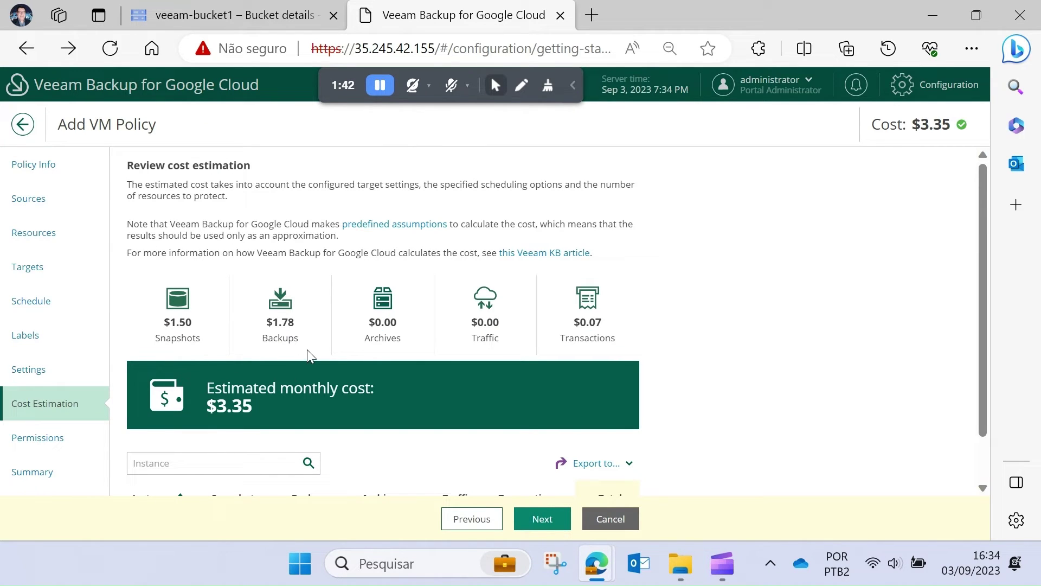
{"action": "scroll", "coordinate": [580, 344], "scroll_direction": "down", "scroll_amount": 1}
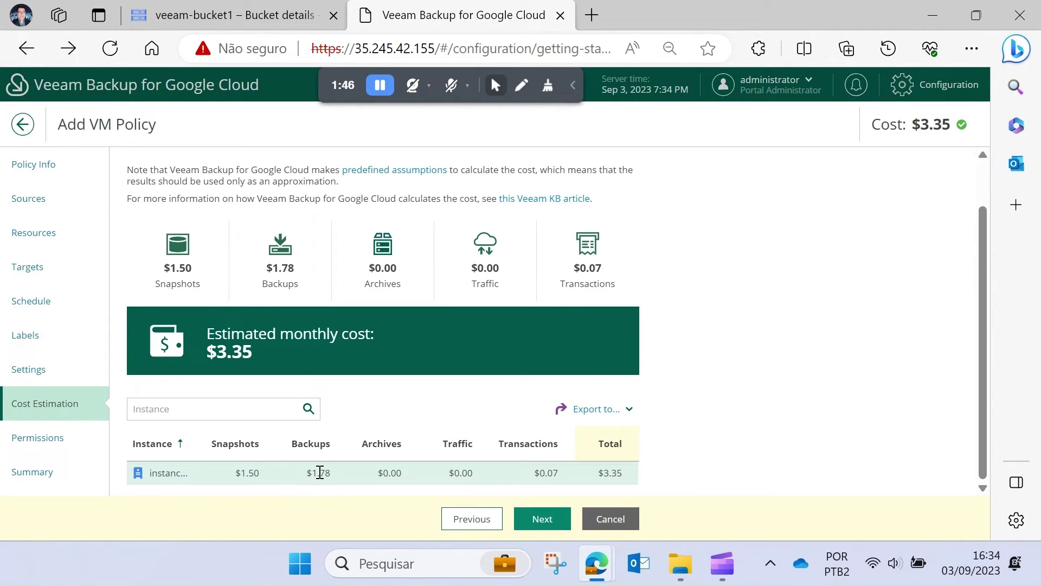
{"action": "left_click", "coordinate": [543, 519]}
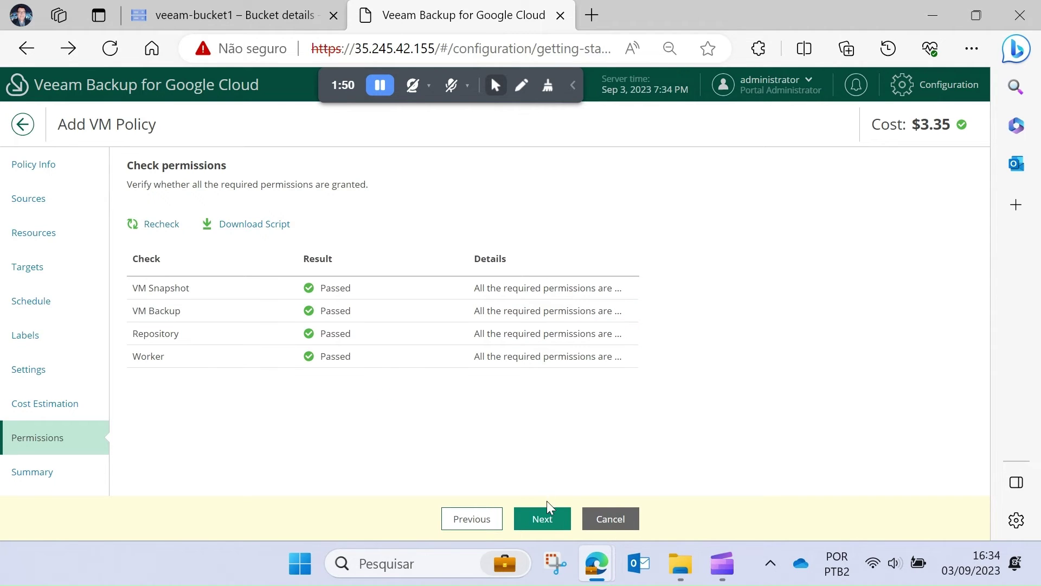
{"action": "left_click", "coordinate": [543, 519]}
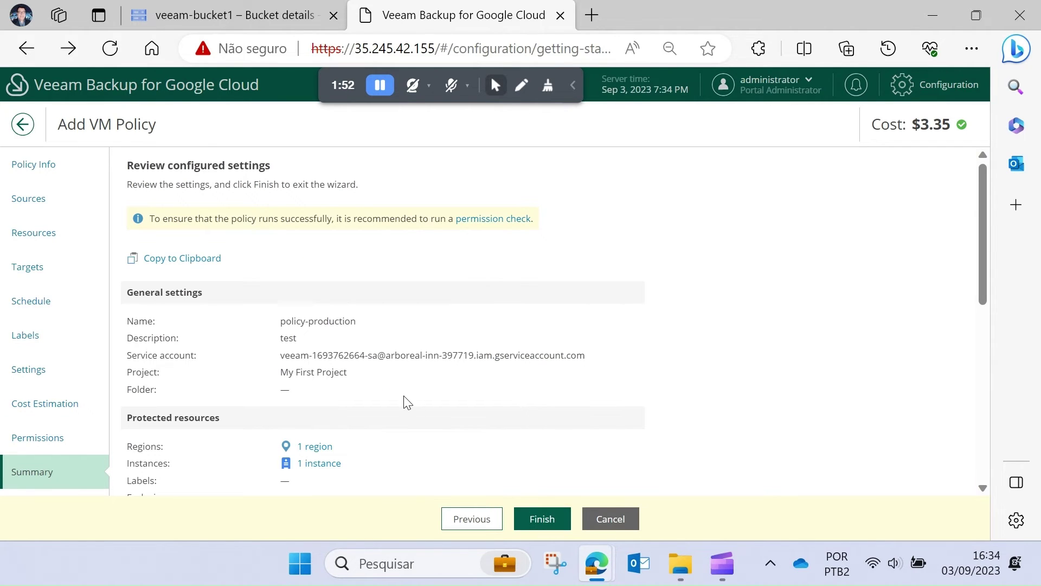
- Review the policy-production summary: 7 daily snapshots, backups 21 days, monthly 30 days, yearly 1 year
{"action": "scroll", "coordinate": [406, 402], "scroll_direction": "down", "scroll_amount": 7}
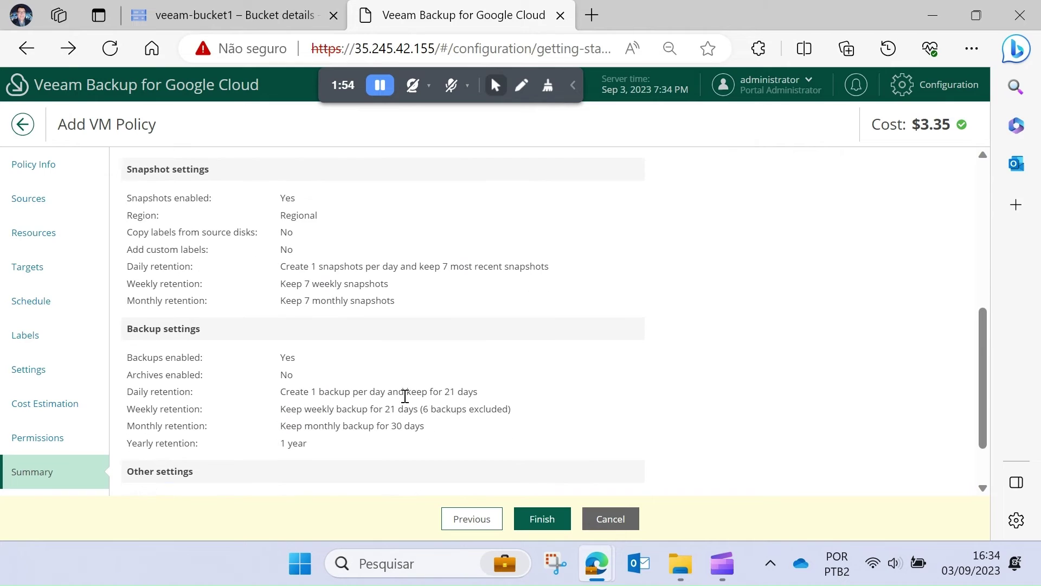
{"action": "scroll", "coordinate": [406, 396], "scroll_direction": "down", "scroll_amount": 2}
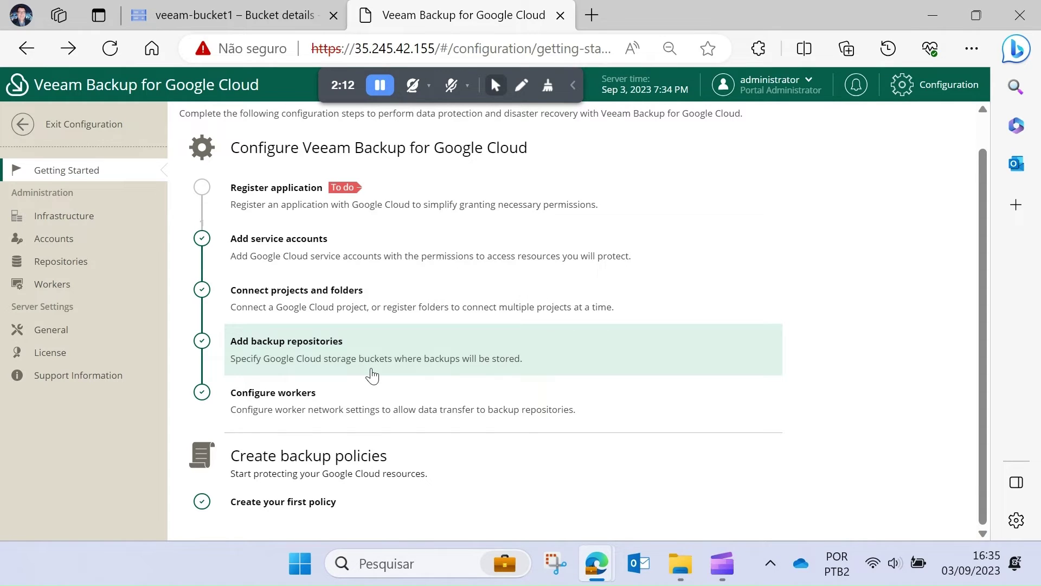
- Exit configuration and start the policy-production policy from the Policies list
{"action": "left_click", "coordinate": [76, 129]}
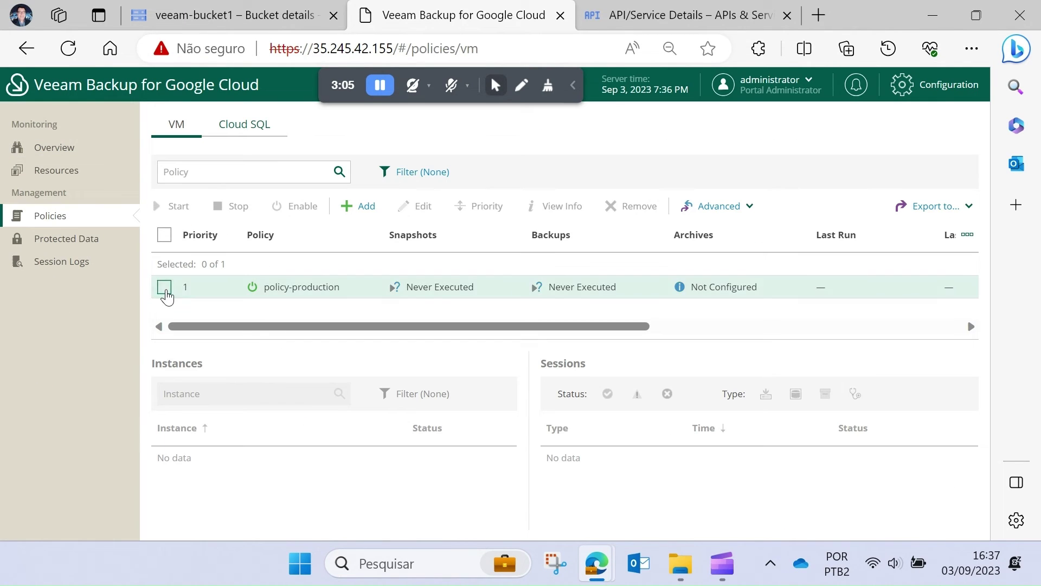
{"action": "left_click", "coordinate": [164, 287]}
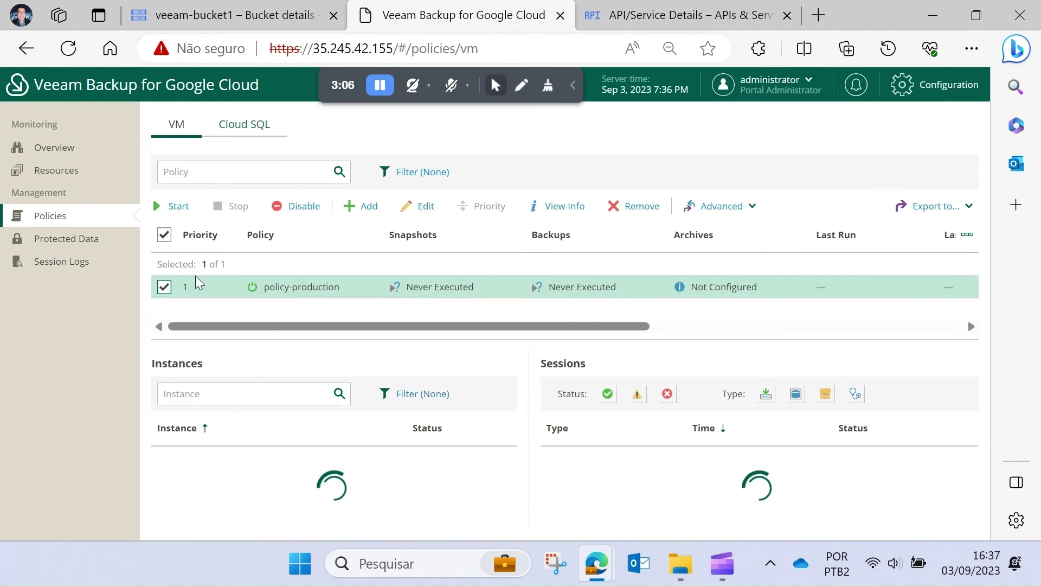
{"action": "left_click", "coordinate": [172, 211]}
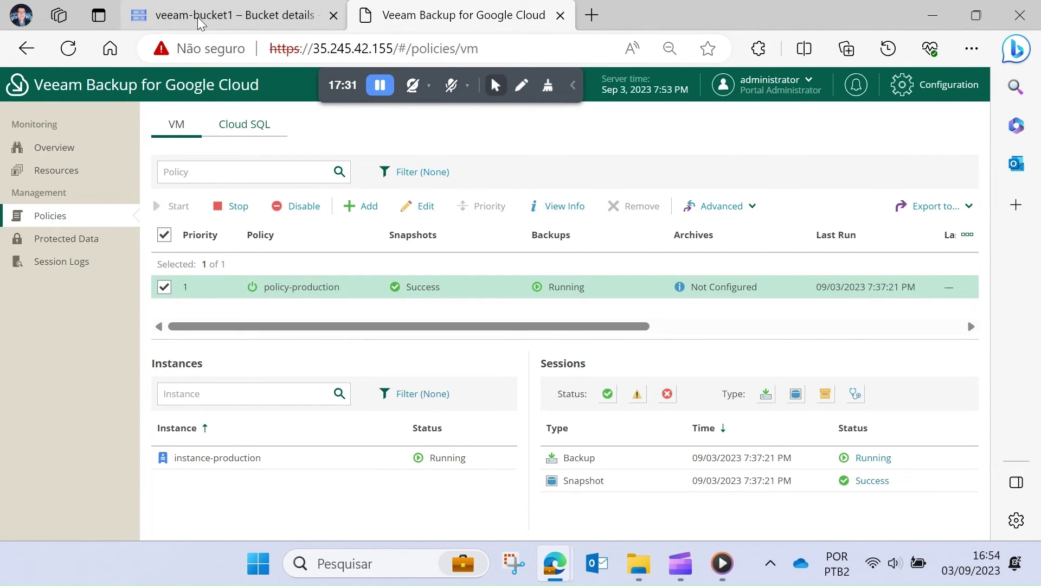
- Search 'compute engine' from the veeam-bucket1 page and open Compute Engine
{"action": "left_click", "coordinate": [201, 19]}
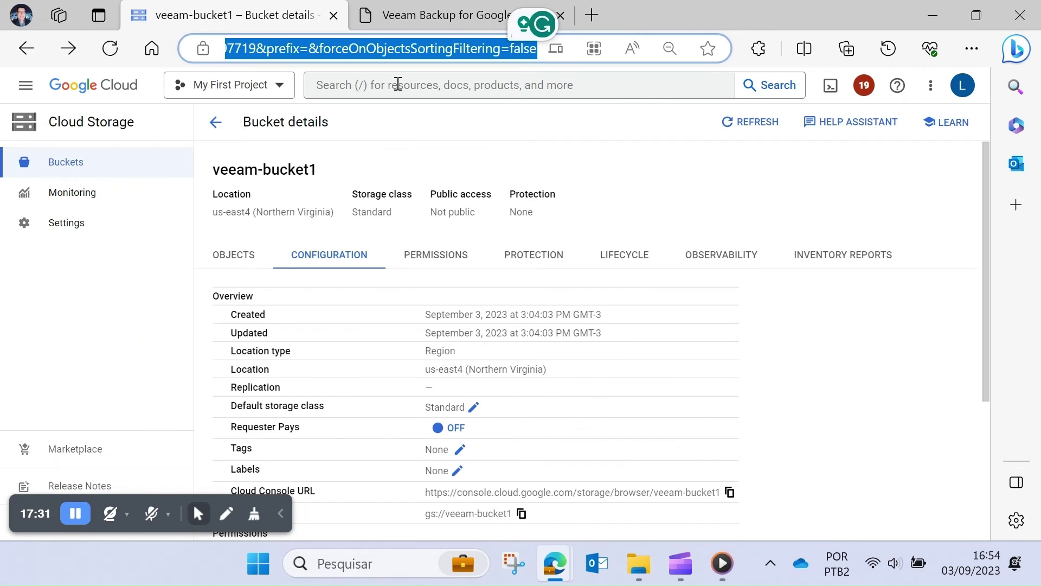
{"action": "left_click", "coordinate": [398, 84]}
{"action": "type", "text": "comp"}
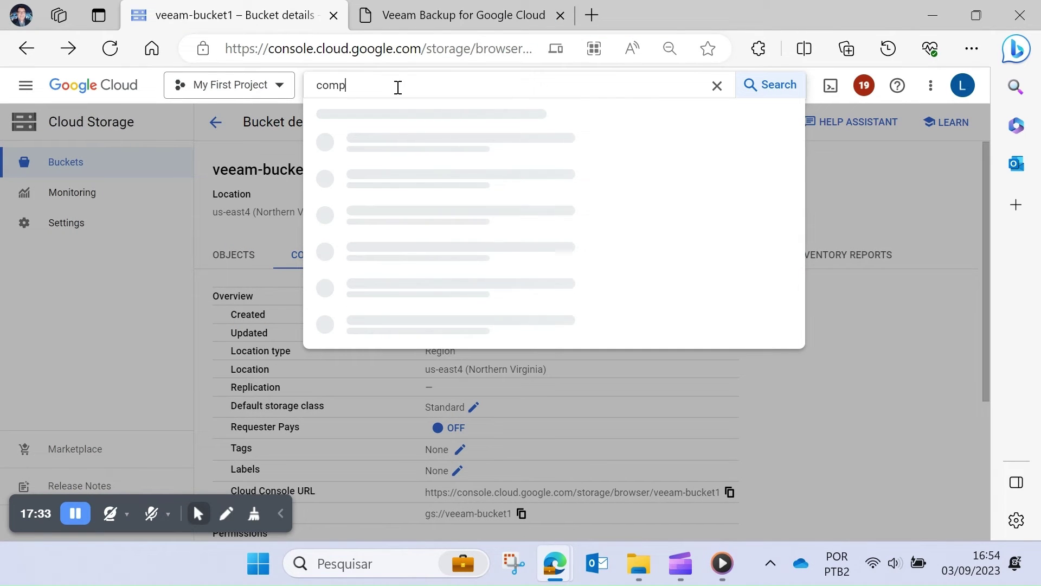
{"action": "type", "text": "ute engine"}
{"action": "key", "text": "Return"}
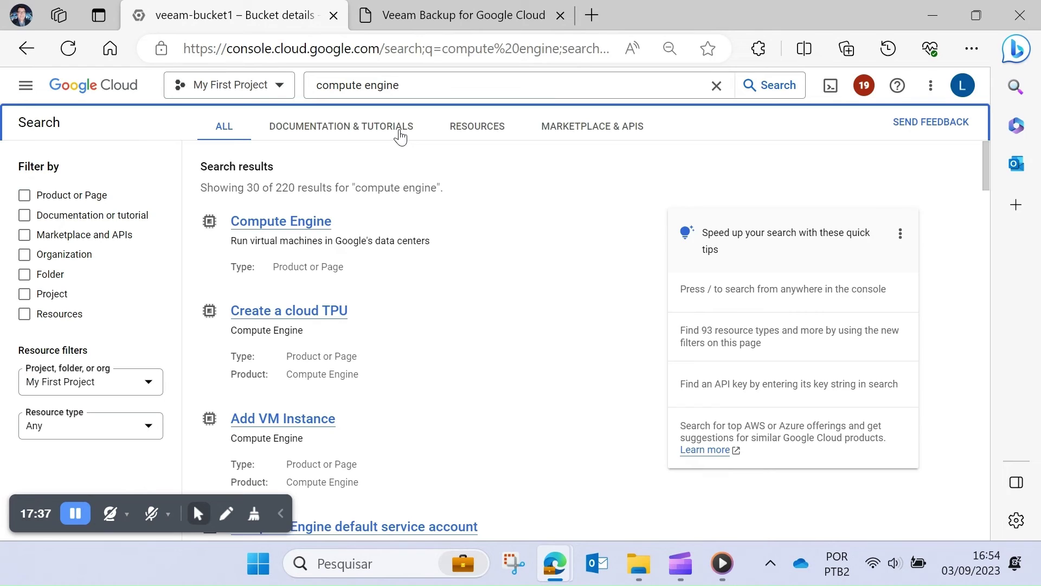
{"action": "left_click", "coordinate": [285, 222]}
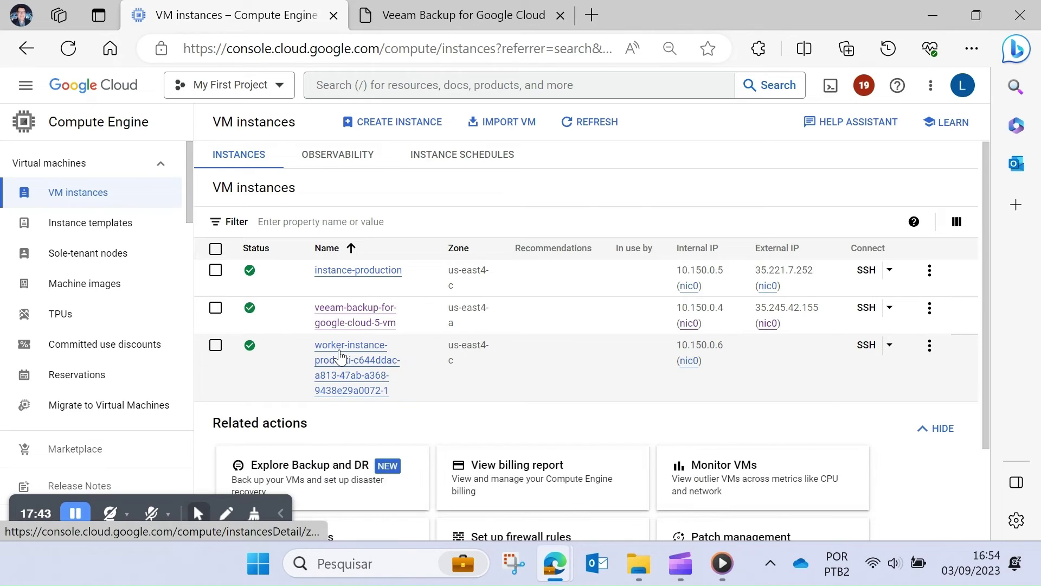
- Open the Veeam worker instance's details and select its name and basic information
{"action": "left_click", "coordinate": [340, 358]}
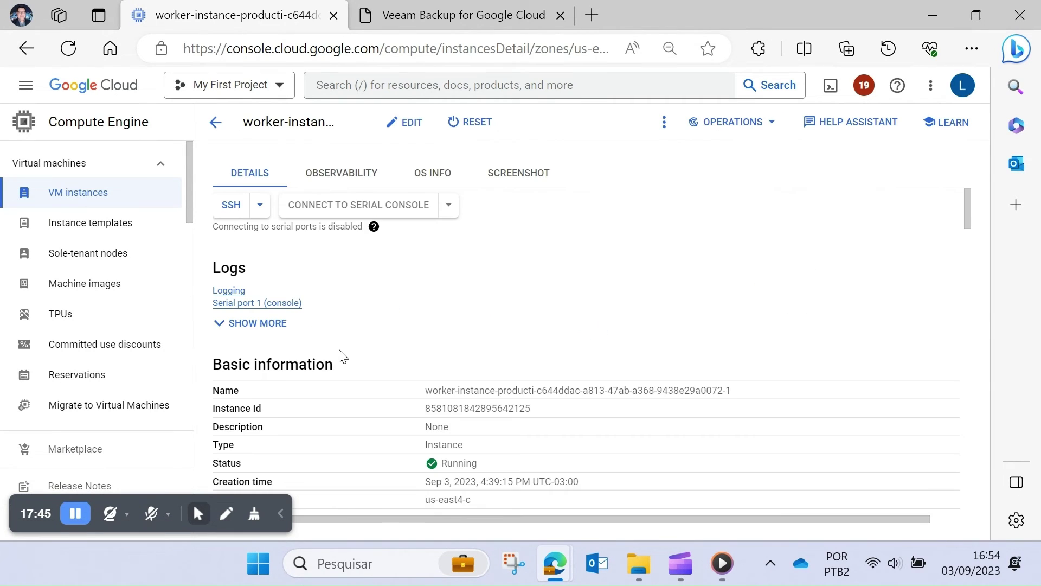
{"action": "scroll", "coordinate": [358, 344], "scroll_direction": "down", "scroll_amount": 2}
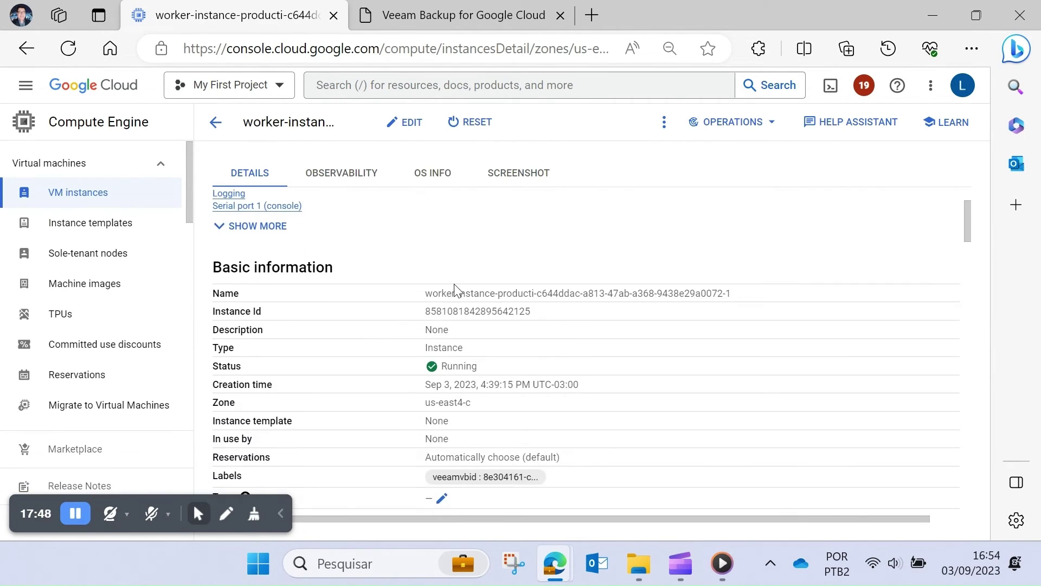
{"action": "left_click_drag", "start_coordinate": [424, 293], "coordinate": [725, 292]}
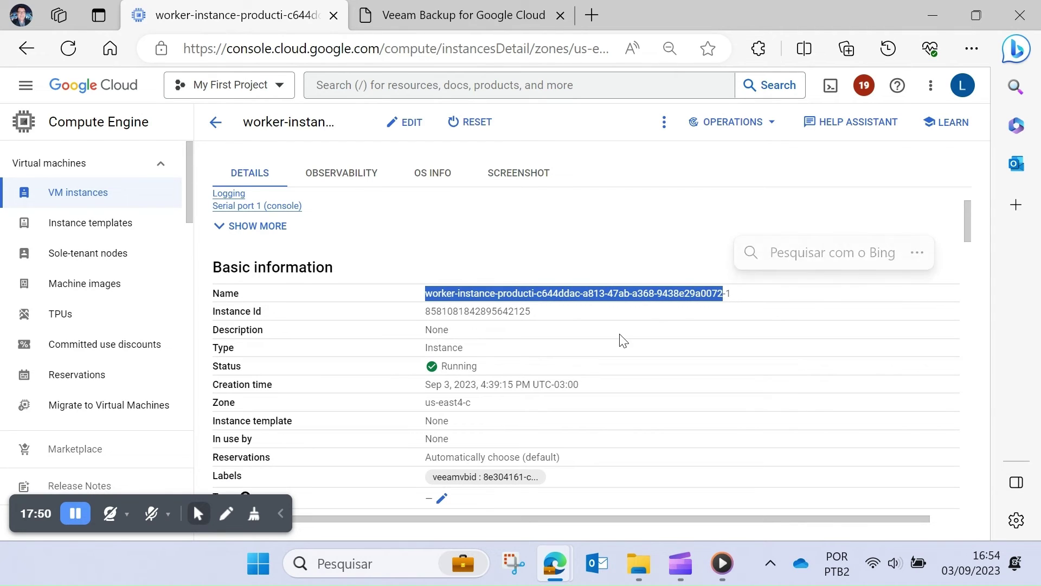
{"action": "scroll", "coordinate": [622, 340], "scroll_direction": "down", "scroll_amount": 1}
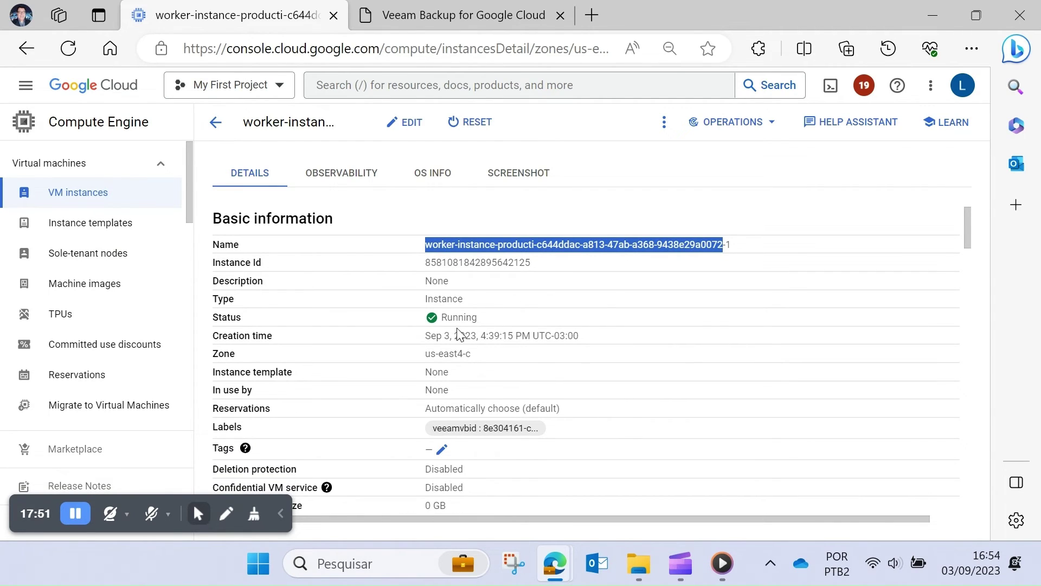
{"action": "left_click_drag", "start_coordinate": [480, 318], "coordinate": [196, 317]}
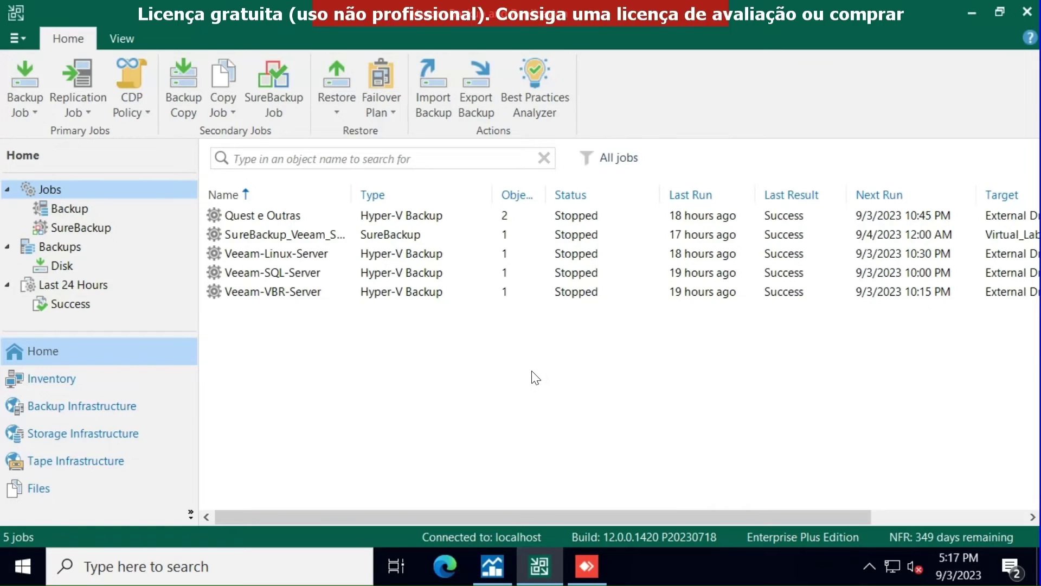
- Add a Google Cloud cloud-native backup appliance server, choosing to connect to an existing appliance
{"action": "left_click", "coordinate": [18, 38]}
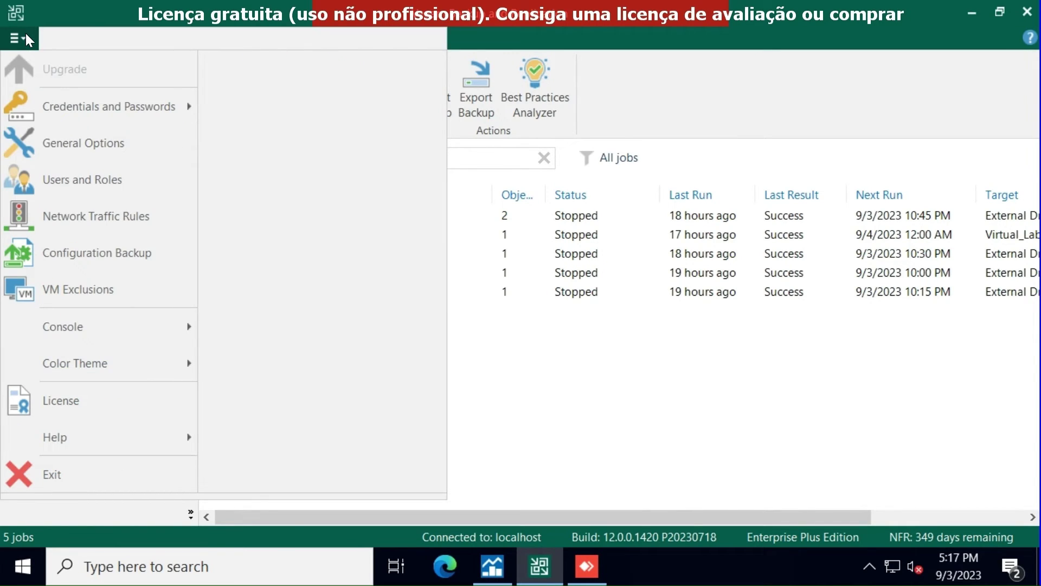
{"action": "left_click", "coordinate": [721, 391]}
{"action": "left_click", "coordinate": [83, 412]}
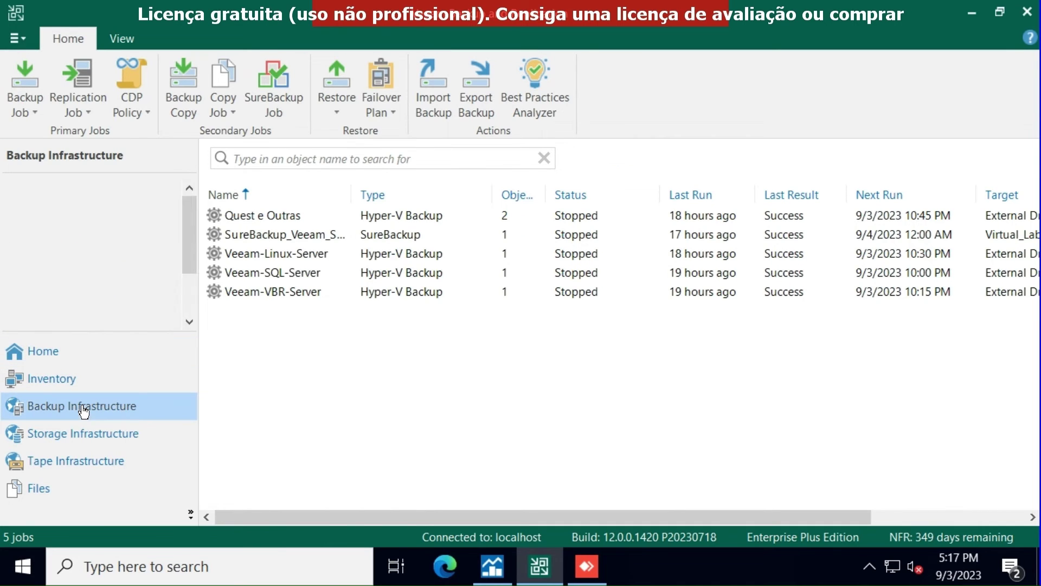
{"action": "left_click", "coordinate": [22, 87]}
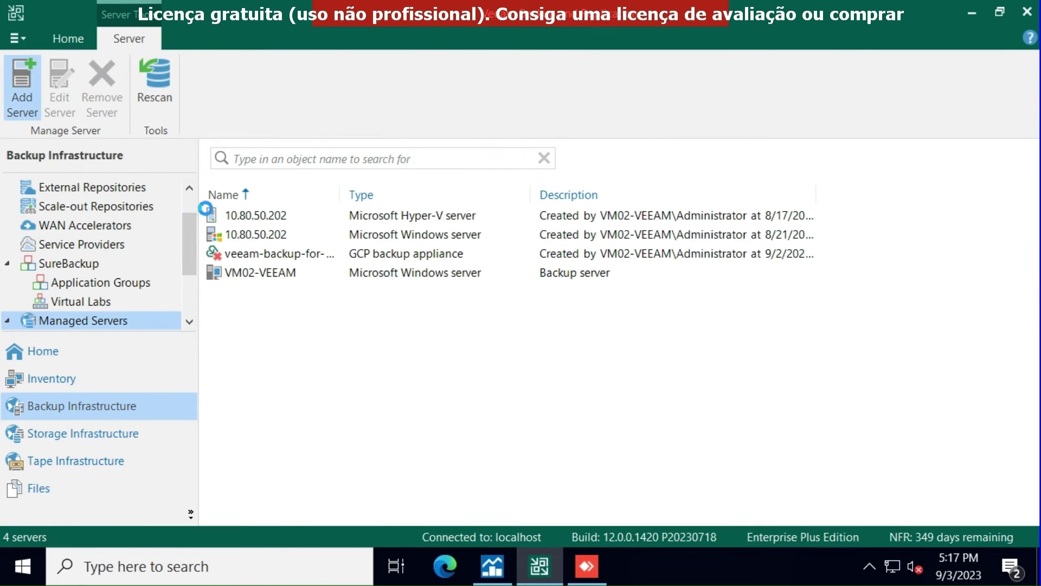
{"action": "left_click", "coordinate": [287, 380]}
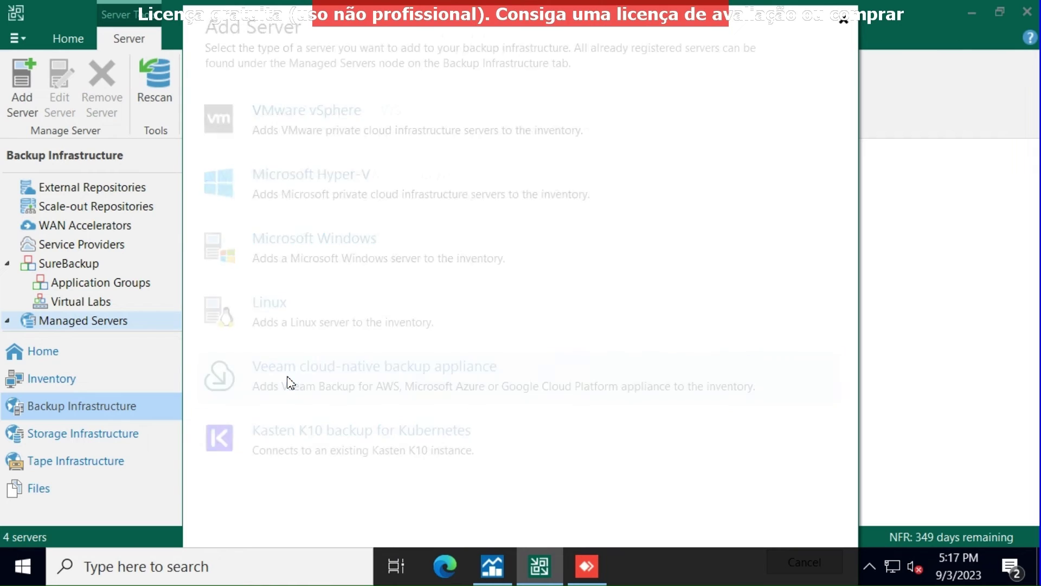
{"action": "left_click", "coordinate": [347, 260]}
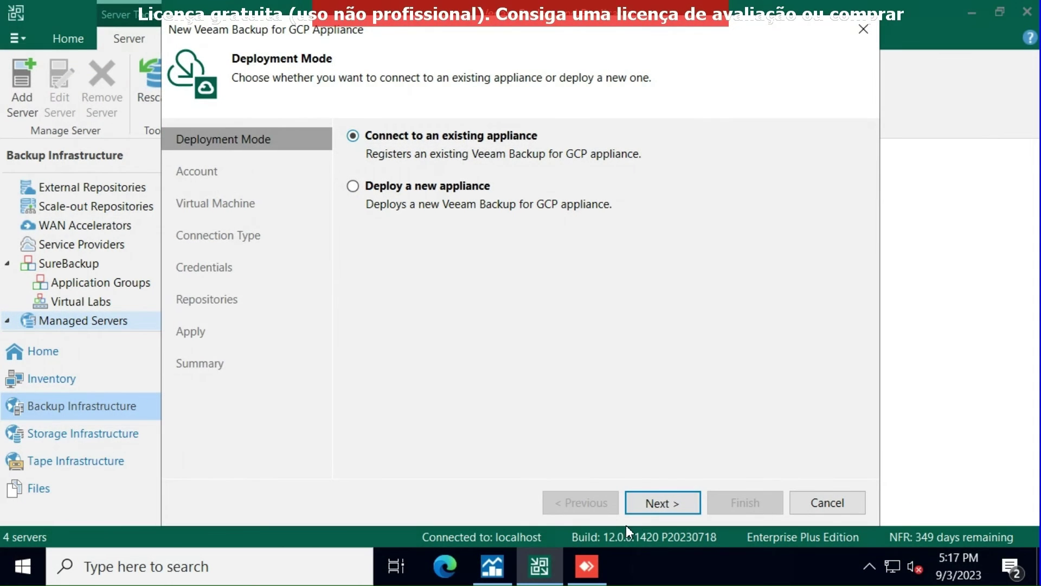
{"action": "left_click", "coordinate": [653, 501]}
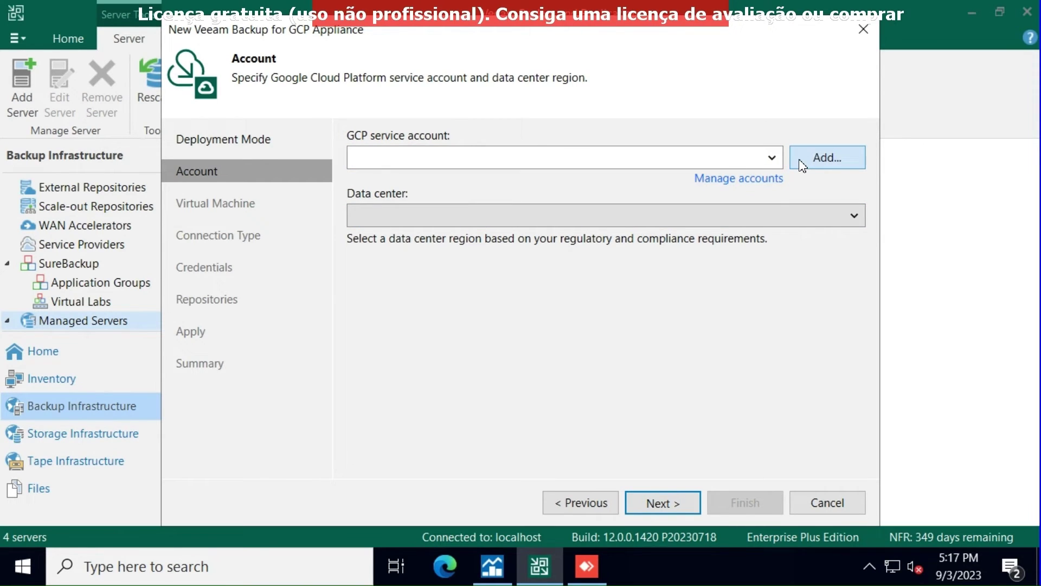
- Create a new GCP service account via Google sign-in for My First Project
{"action": "left_click", "coordinate": [772, 158]}
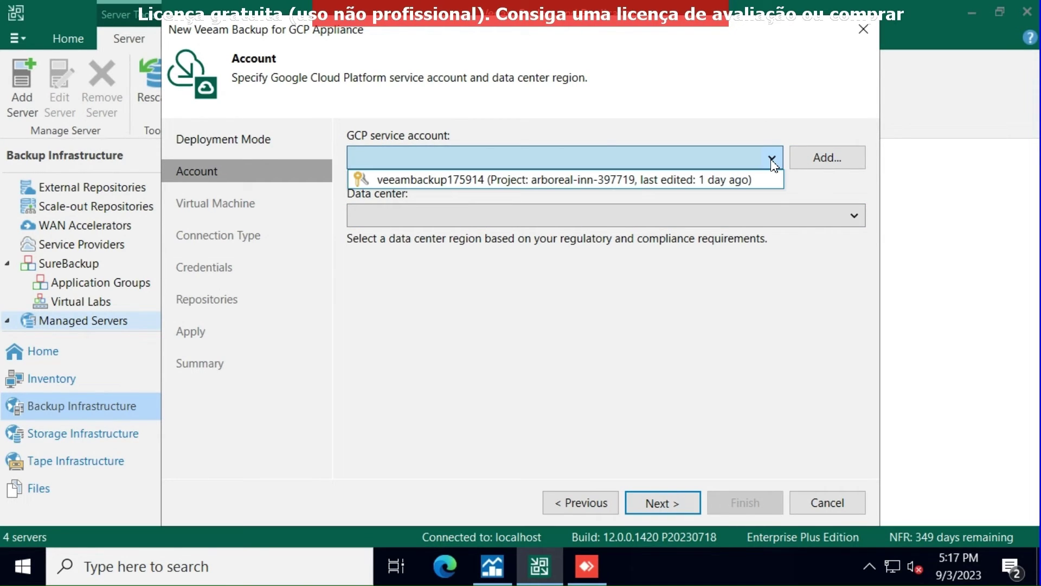
{"action": "left_click", "coordinate": [808, 159]}
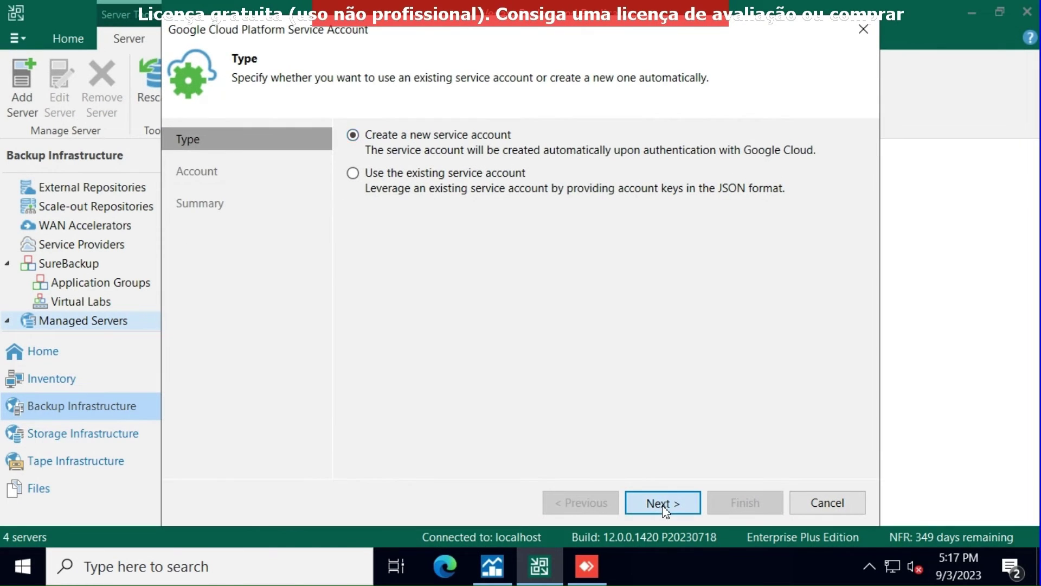
{"action": "left_click", "coordinate": [632, 502]}
{"action": "left_click", "coordinate": [762, 193]}
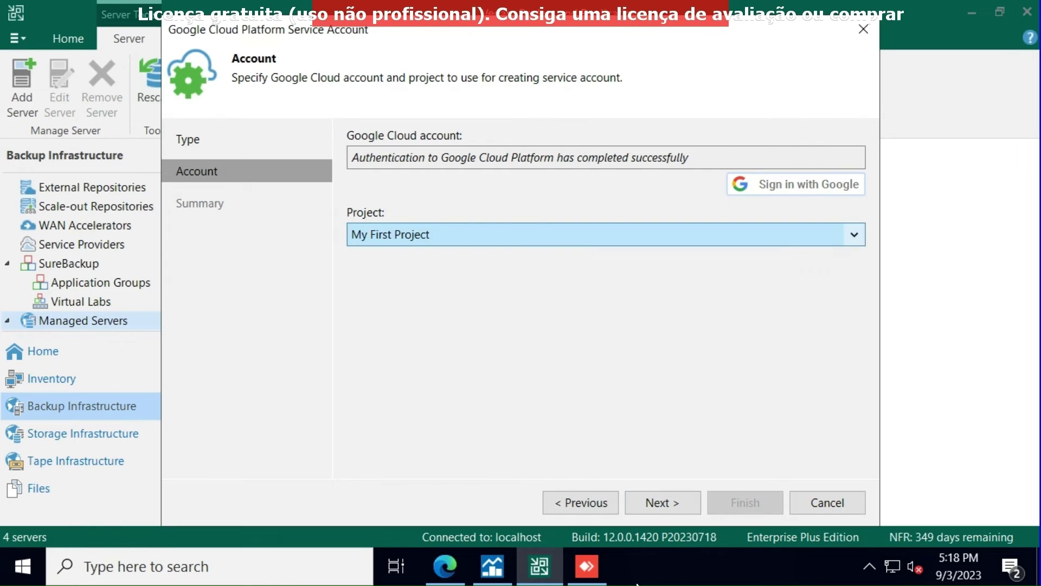
{"action": "left_click", "coordinate": [545, 237]}
{"action": "left_click", "coordinate": [545, 237]}
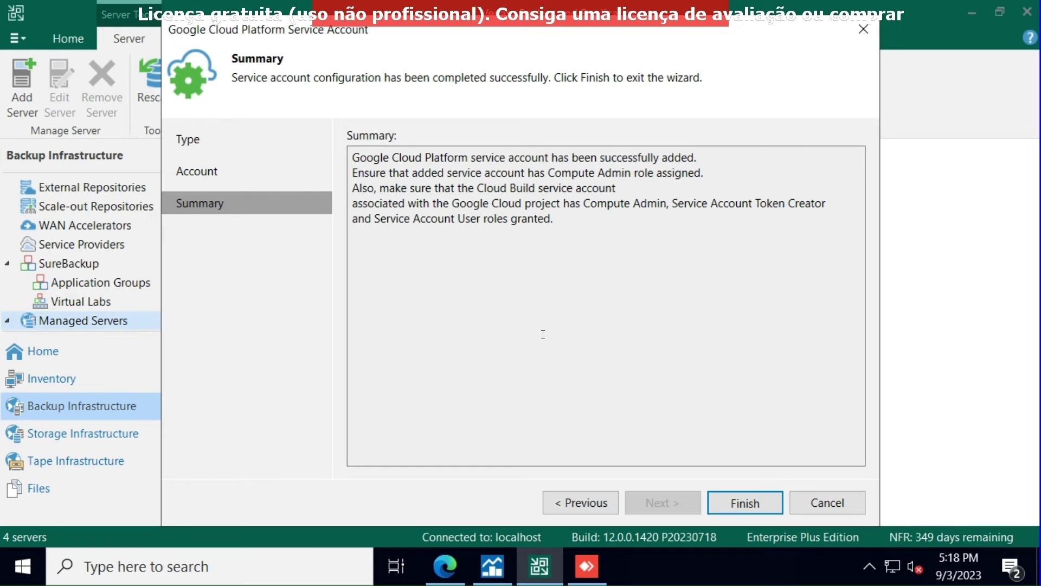
{"action": "left_click", "coordinate": [774, 511]}
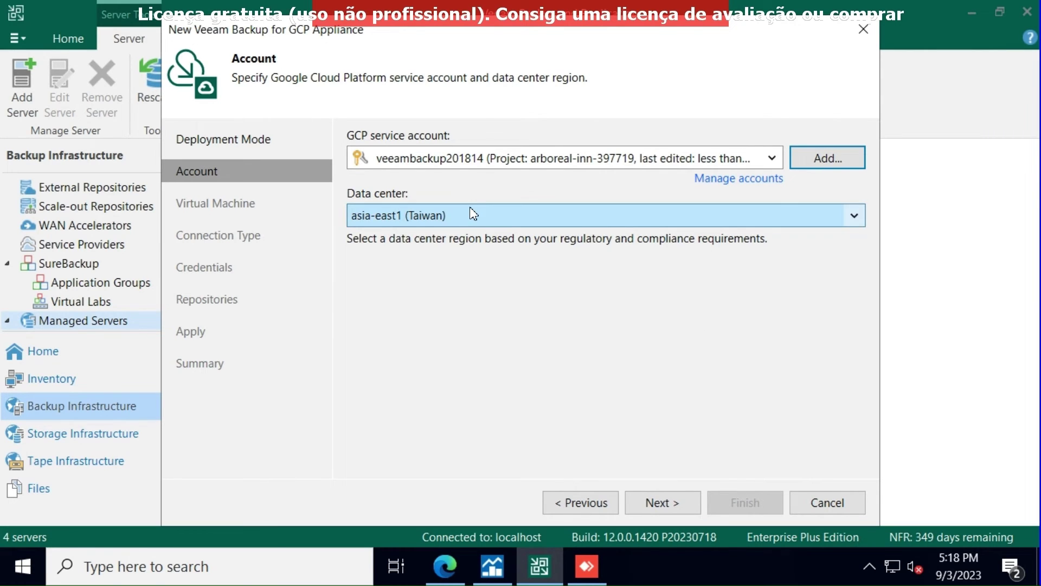
- Set the appliance's data center to us-east4 (Northern Virginia)
{"action": "left_click", "coordinate": [470, 206]}
{"action": "scroll", "coordinate": [469, 325], "scroll_direction": "down", "scroll_amount": 3}
{"action": "scroll", "coordinate": [468, 327], "scroll_direction": "down", "scroll_amount": 6}
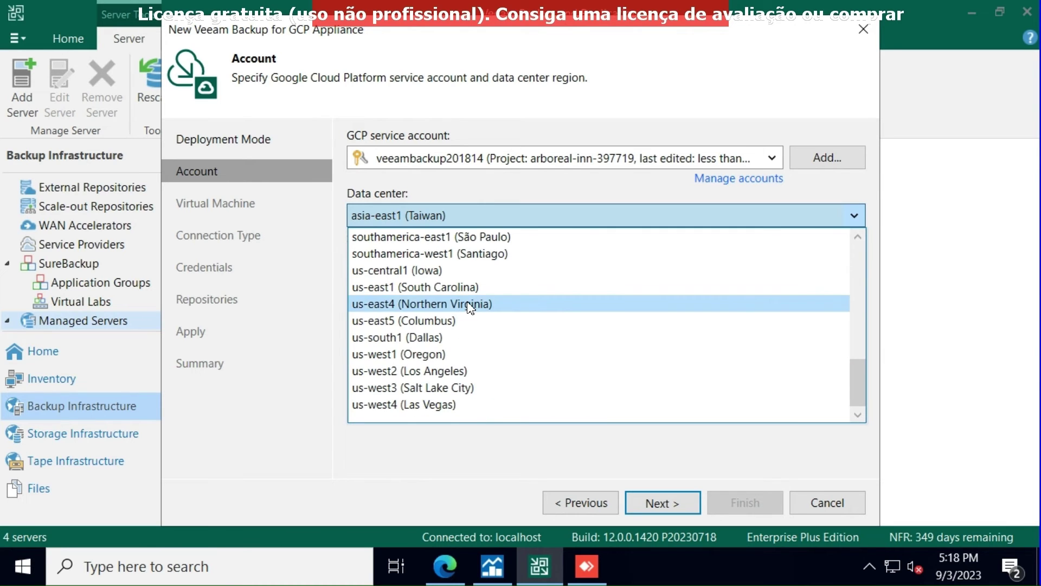
{"action": "left_click", "coordinate": [470, 304]}
{"action": "left_click", "coordinate": [669, 500]}
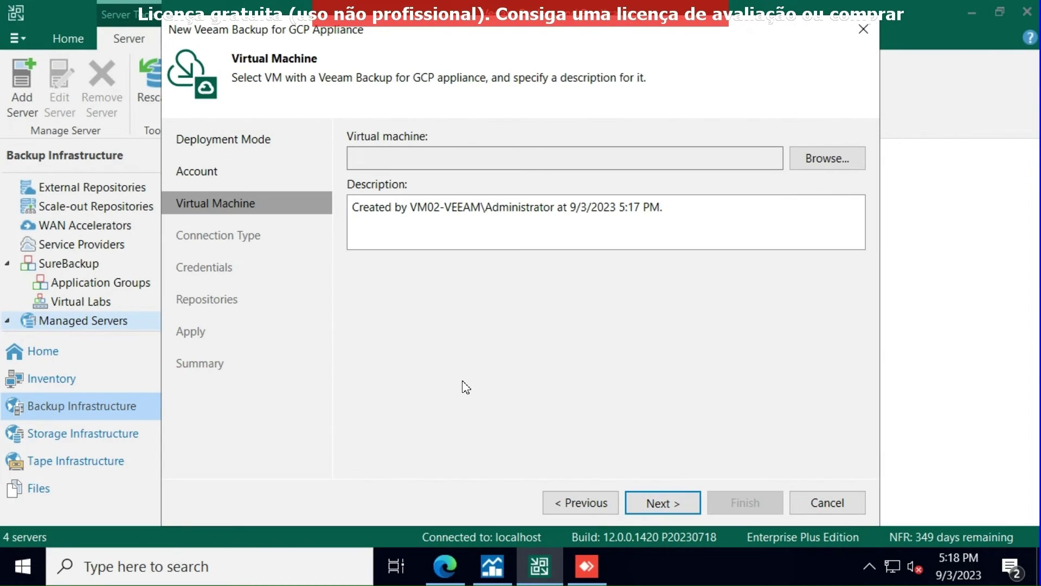
- Choose veeam-backup-for-google-cloud-5-vm as the appliance VM and keep a direct connection
{"action": "left_click", "coordinate": [812, 157]}
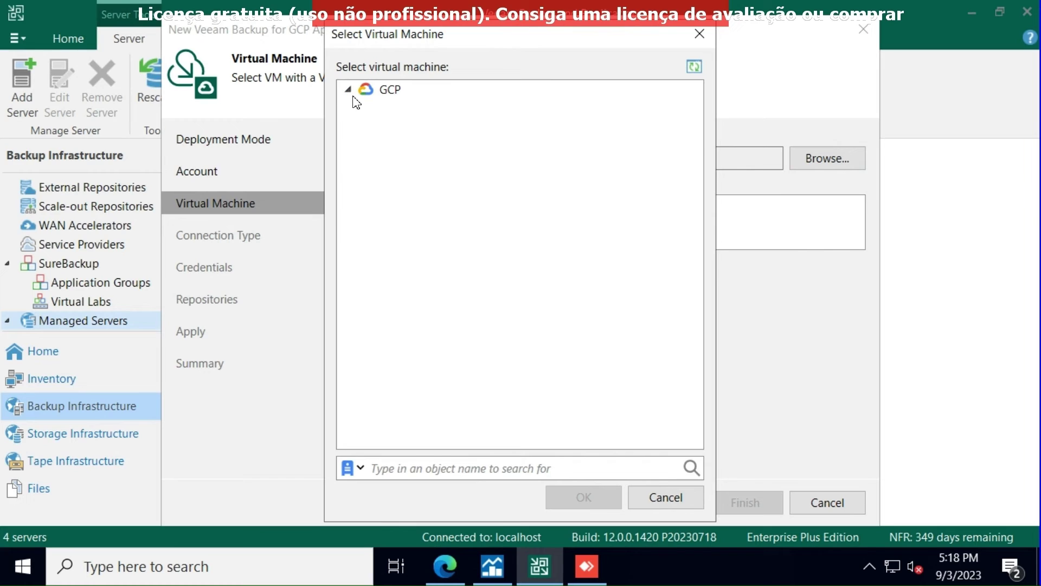
{"action": "left_click", "coordinate": [349, 91]}
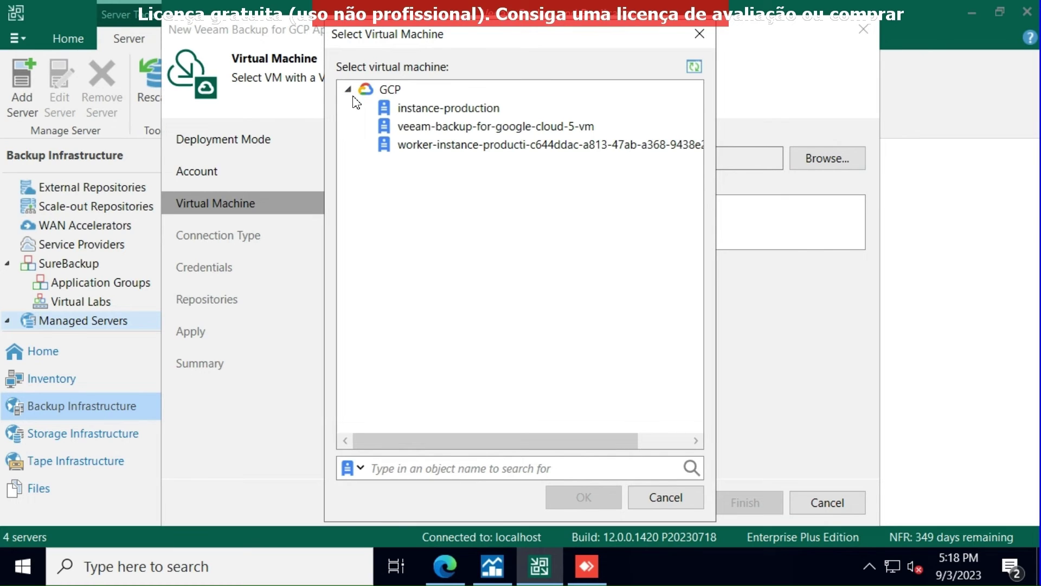
{"action": "left_click", "coordinate": [437, 129]}
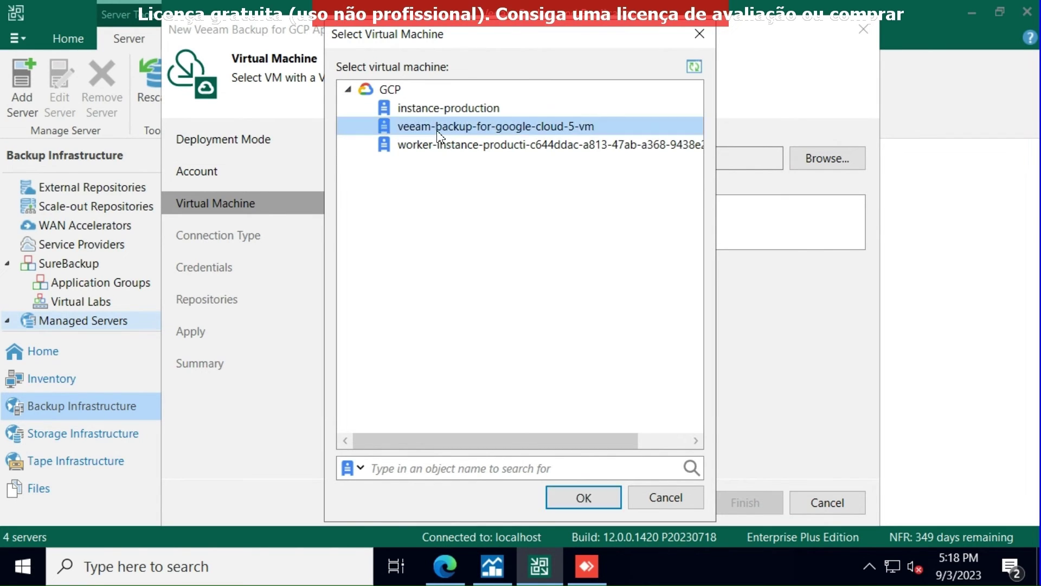
{"action": "left_click", "coordinate": [589, 498]}
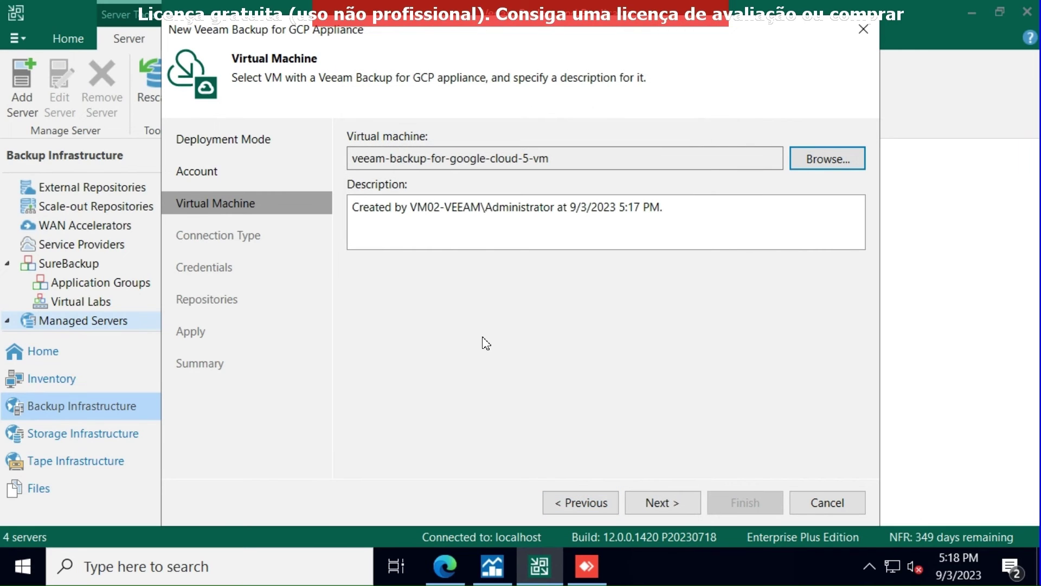
{"action": "left_click", "coordinate": [661, 492]}
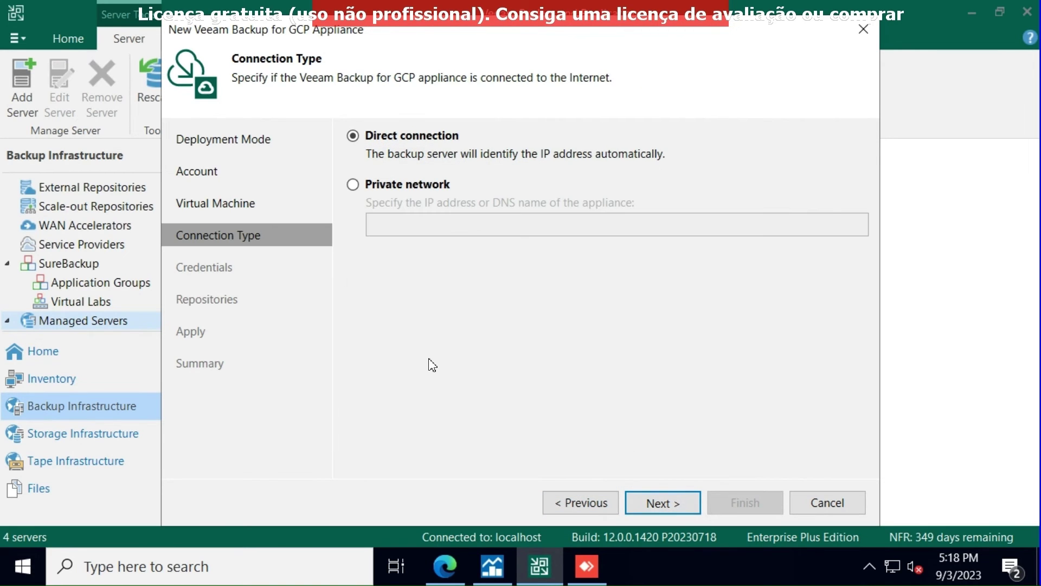
{"action": "left_click", "coordinate": [662, 503]}
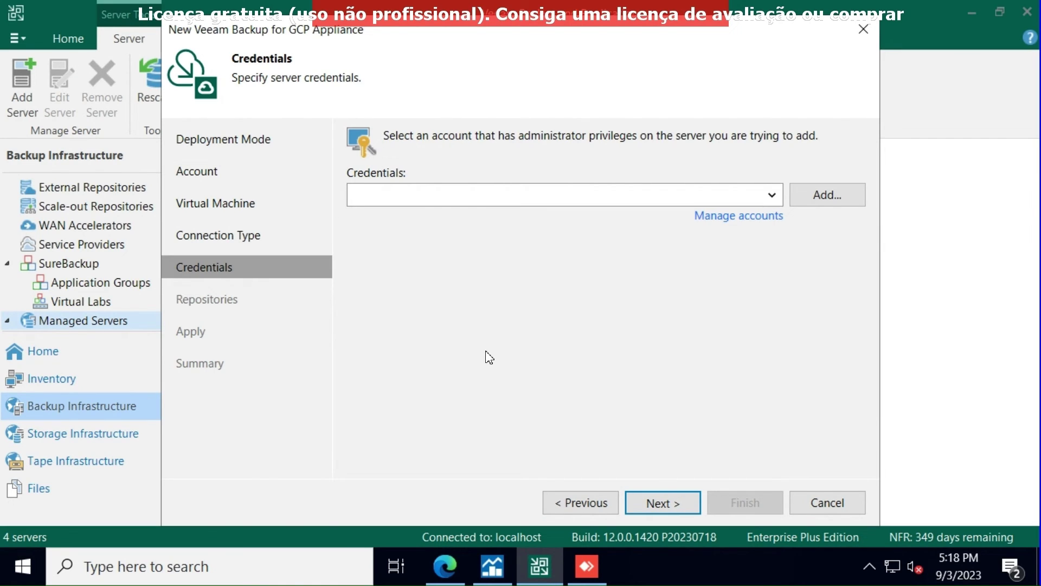
- Use and validate the administrator credentials edited 1 day ago, then continue to Repositories
{"action": "left_click", "coordinate": [761, 217]}
{"action": "left_click", "coordinate": [307, 165]}
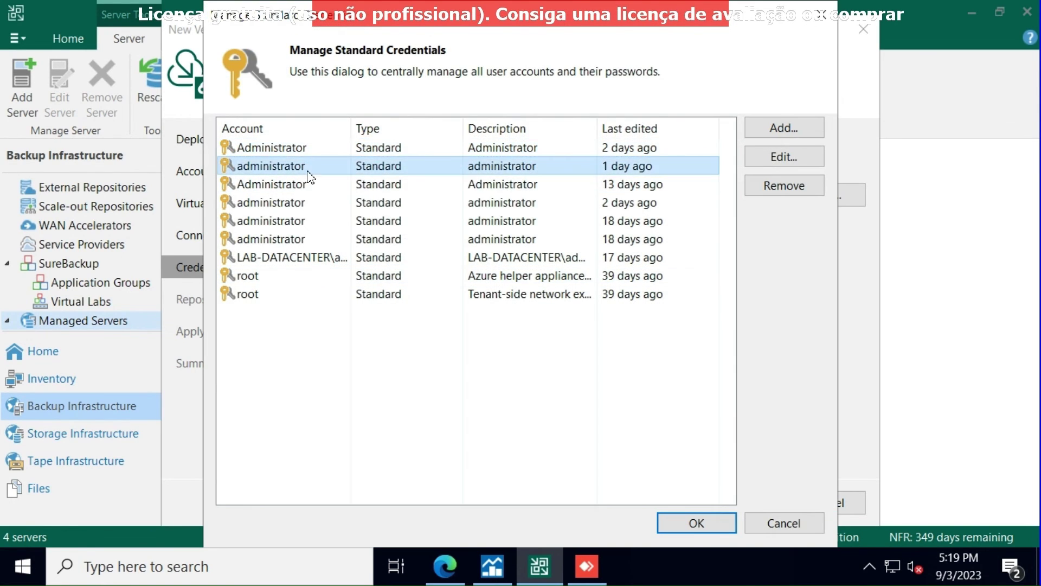
{"action": "left_click", "coordinate": [699, 522]}
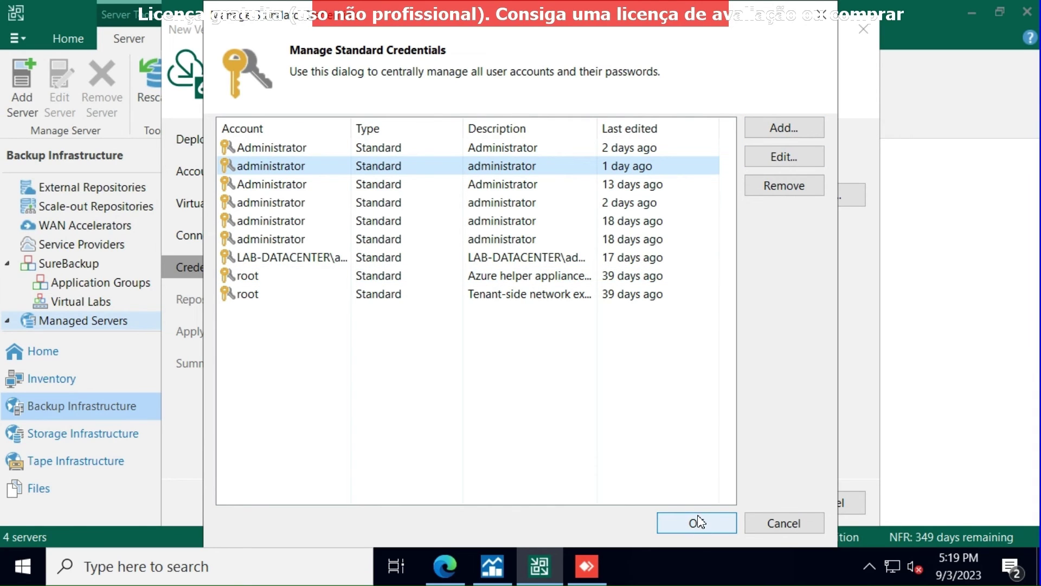
{"action": "key", "text": "Return"}
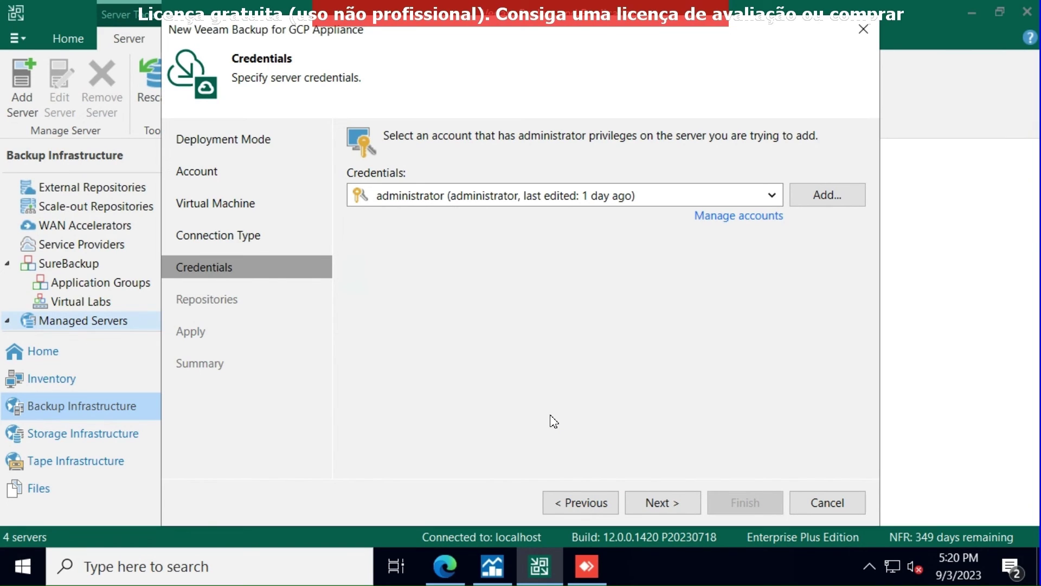
{"action": "left_click", "coordinate": [657, 504]}
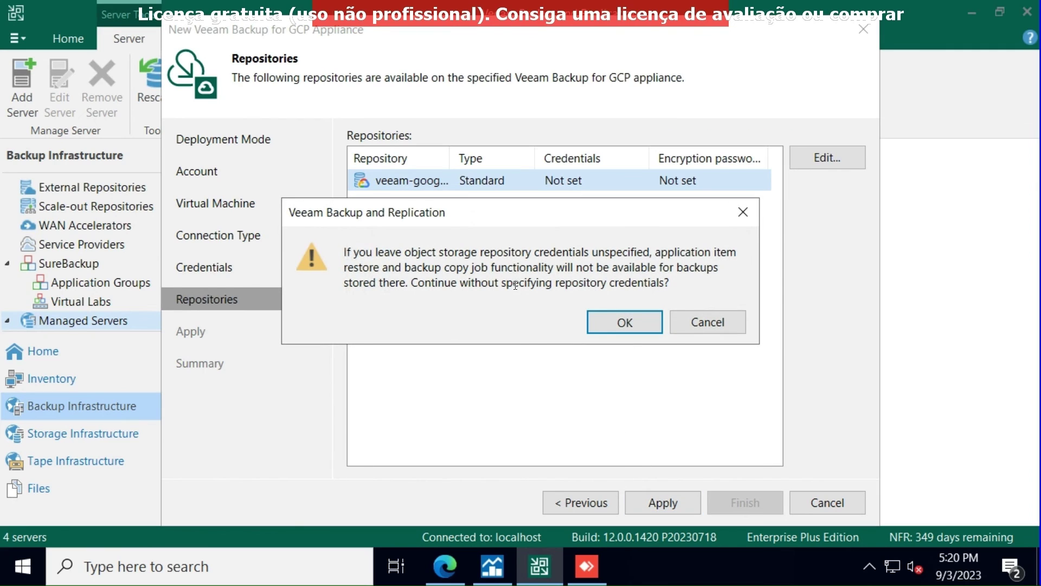
- Skip the repository credentials warning and complete the veeam-backup-for-google-cloud-5-vm registration wizard
{"action": "left_click", "coordinate": [624, 326]}
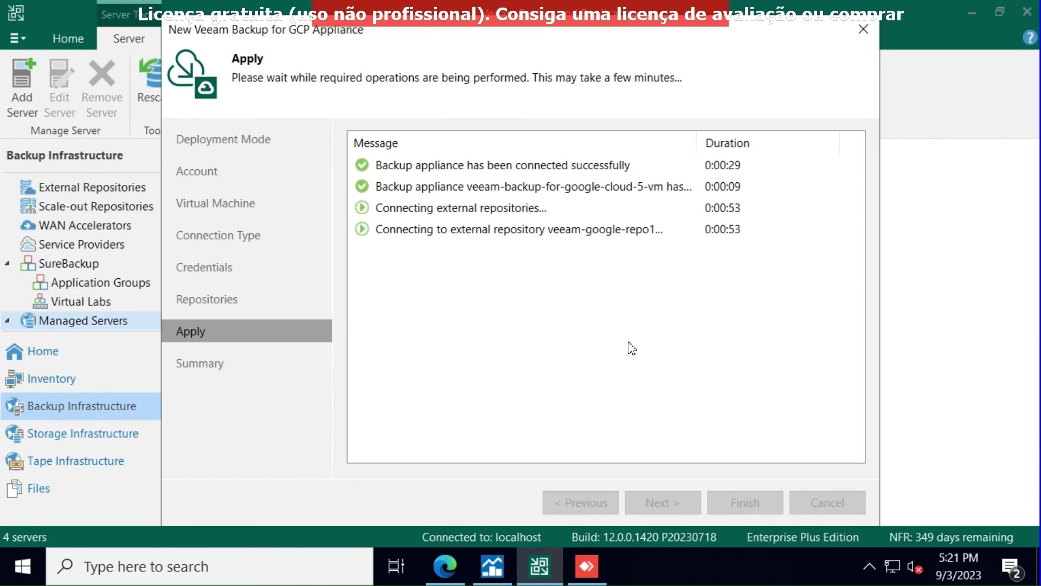
{"action": "left_click", "coordinate": [633, 512]}
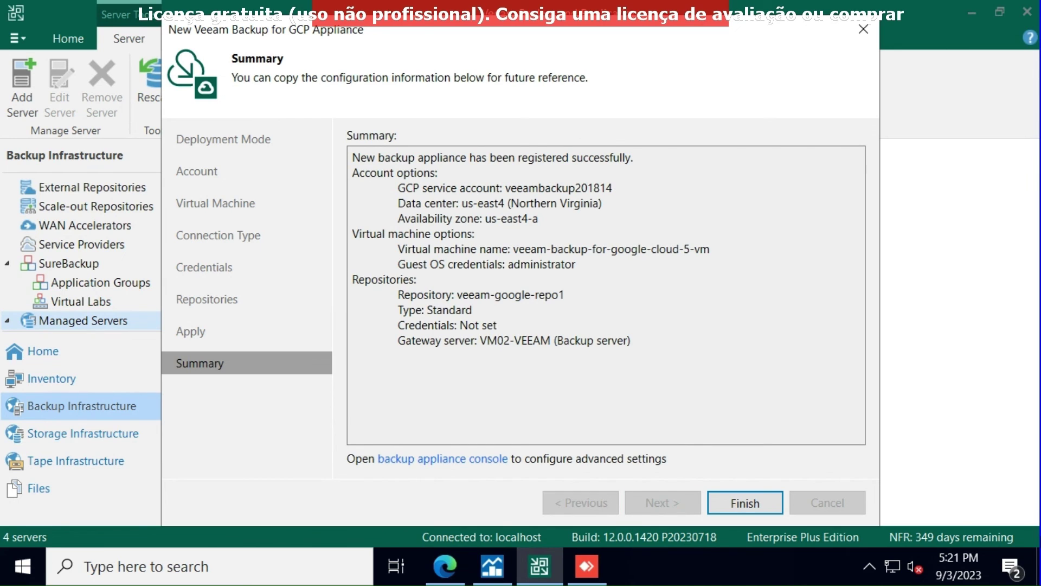
{"action": "left_click", "coordinate": [770, 499]}
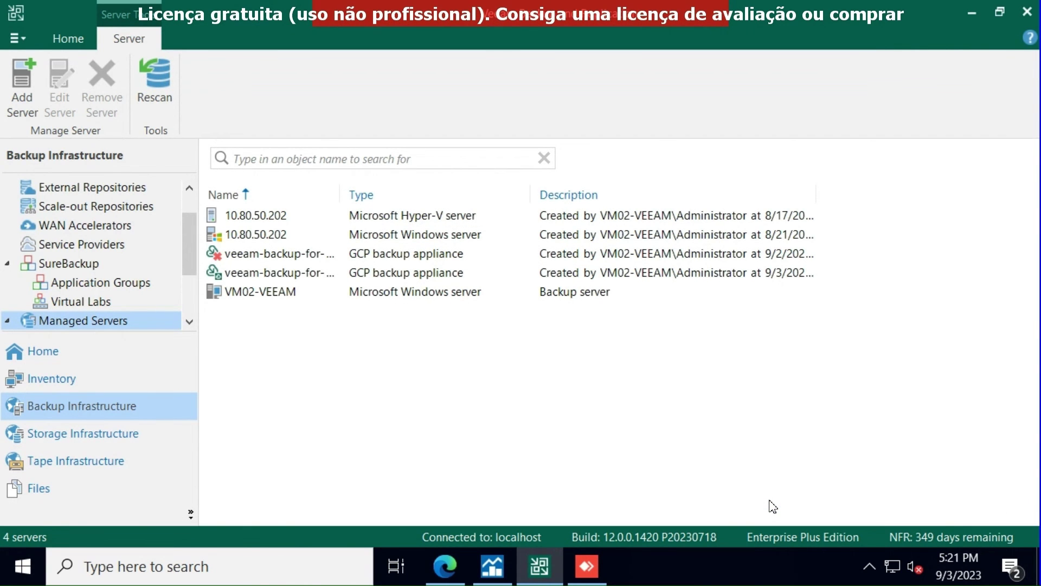
- Open the web console of the GCP appliance added on 9/3 from Managed Servers
{"action": "left_click_drag", "start_coordinate": [197, 262], "coordinate": [194, 312]}
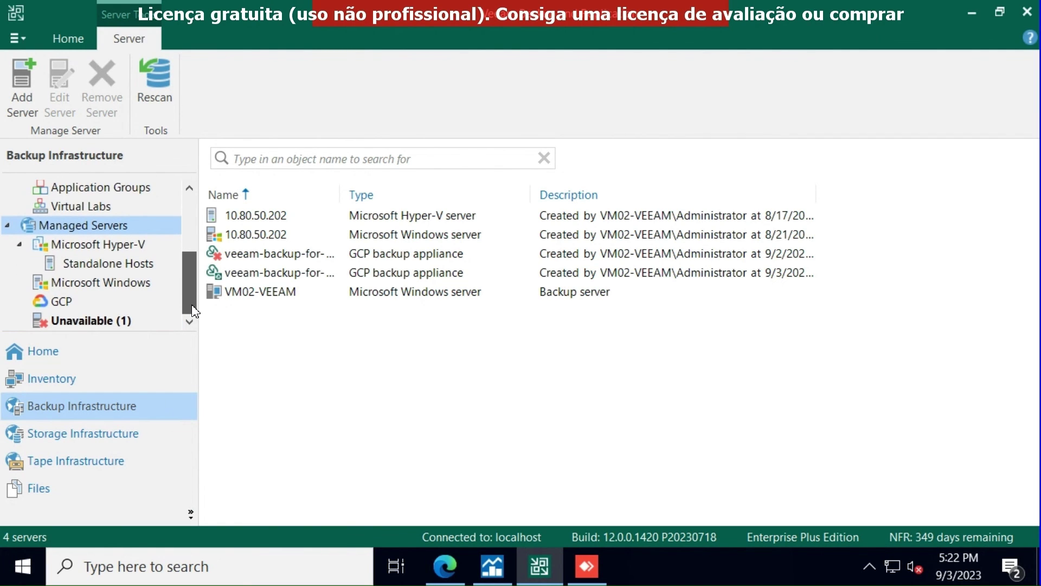
{"action": "left_click", "coordinate": [57, 303]}
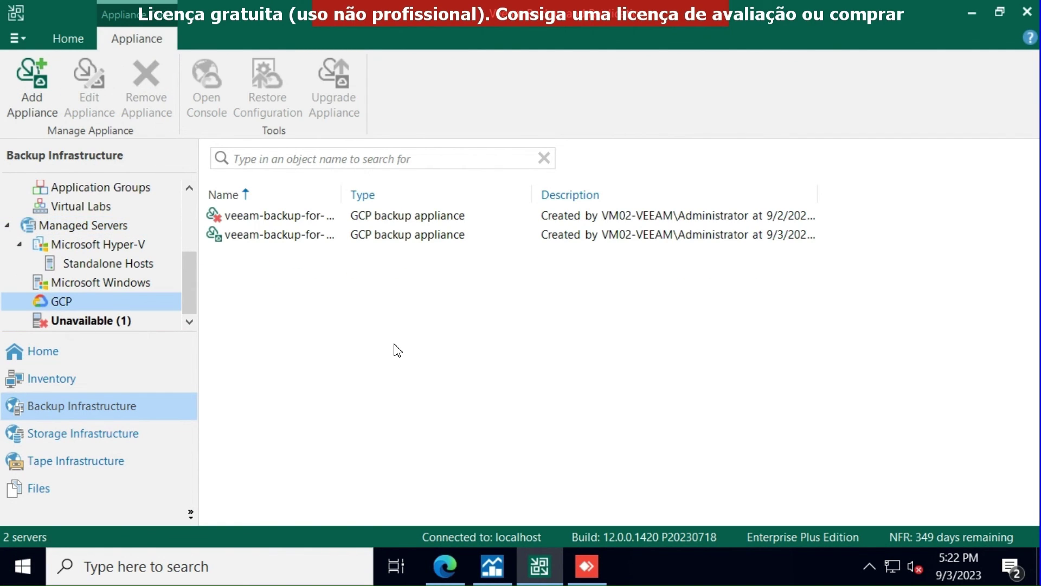
{"action": "left_click", "coordinate": [274, 241]}
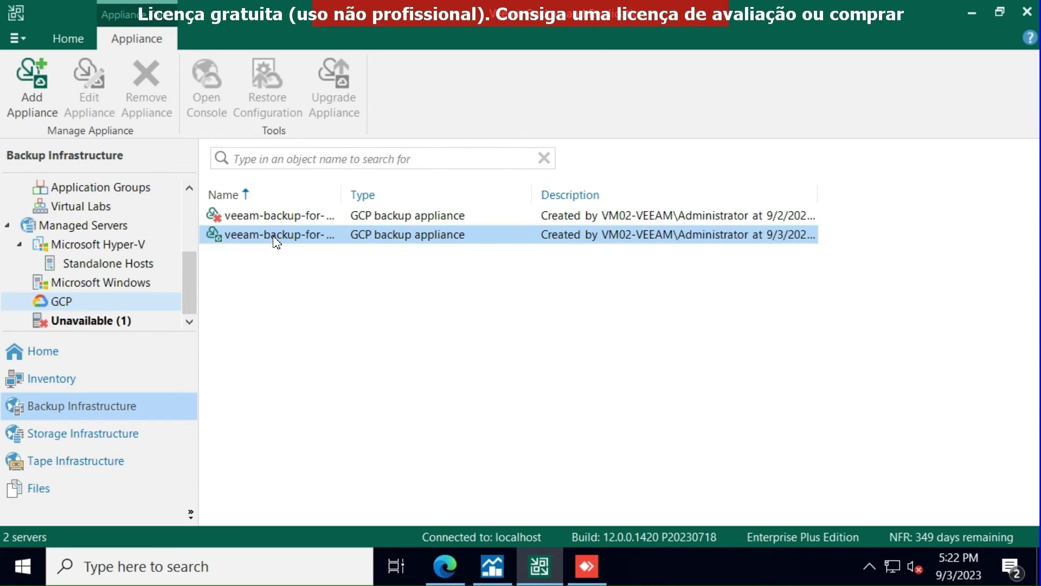
{"action": "right_click", "coordinate": [274, 240]}
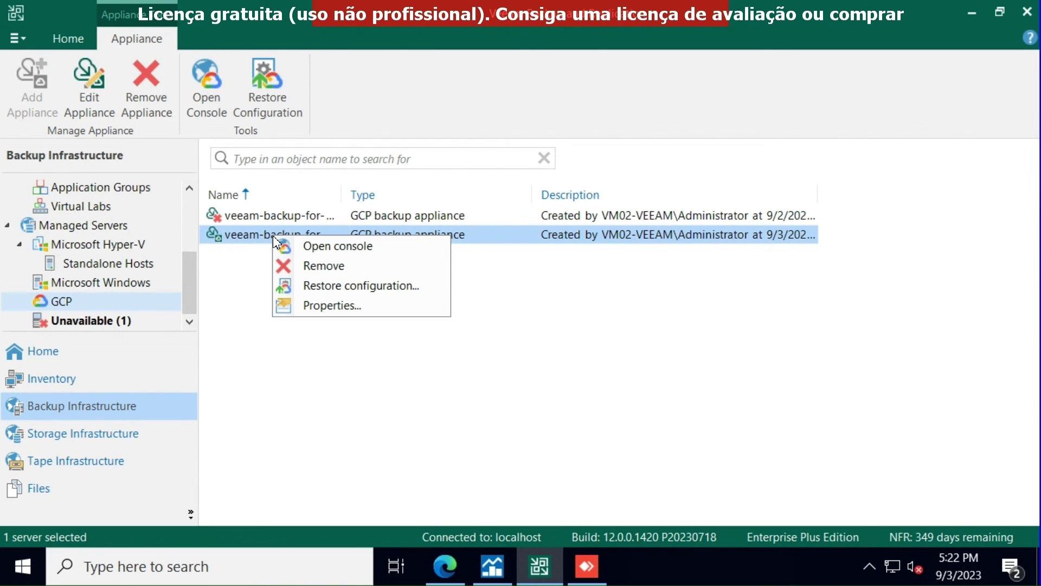
{"action": "left_click", "coordinate": [320, 245]}
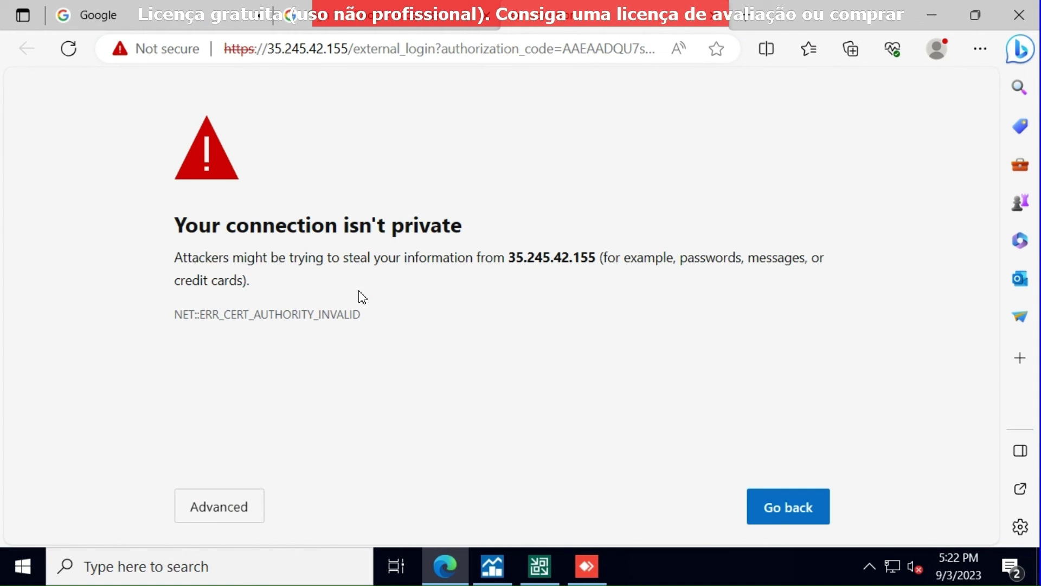
- Bypass the certificate warning for 35.245.42.155 and scroll through the Overview dashboard
{"action": "left_click", "coordinate": [228, 509]}
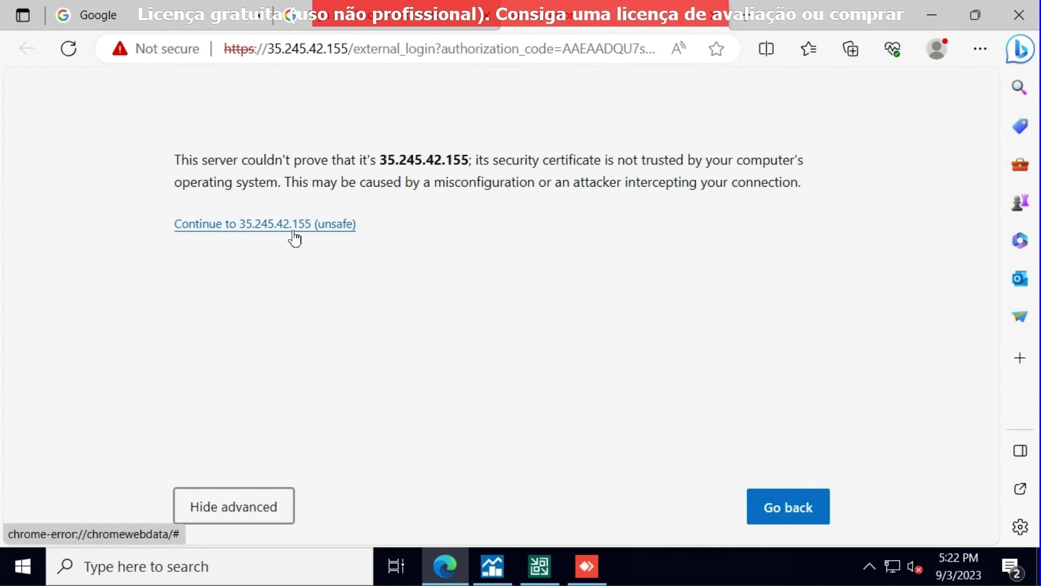
{"action": "left_click", "coordinate": [296, 228]}
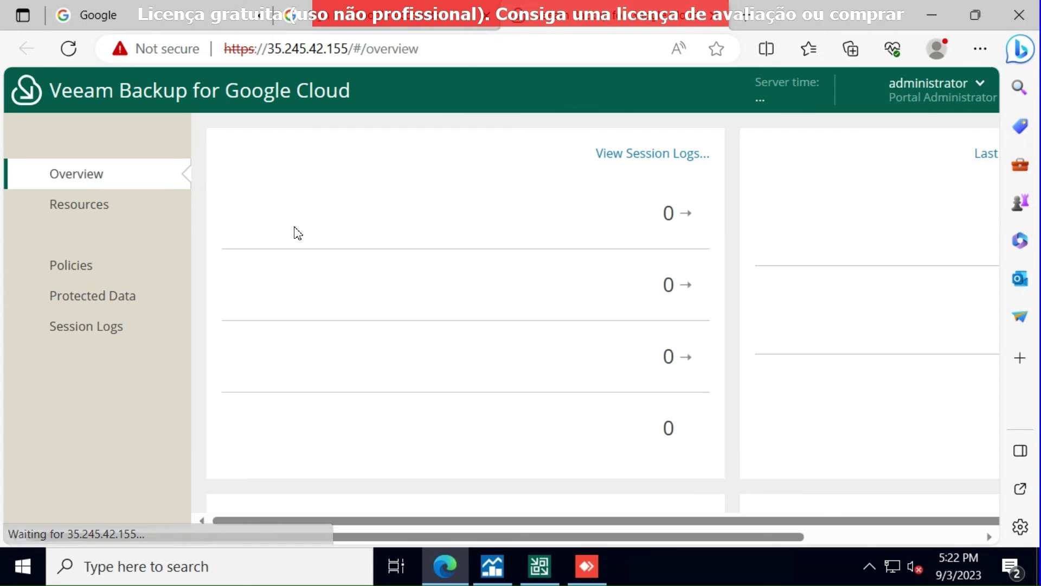
{"action": "scroll", "coordinate": [344, 323], "scroll_direction": "down", "scroll_amount": 4}
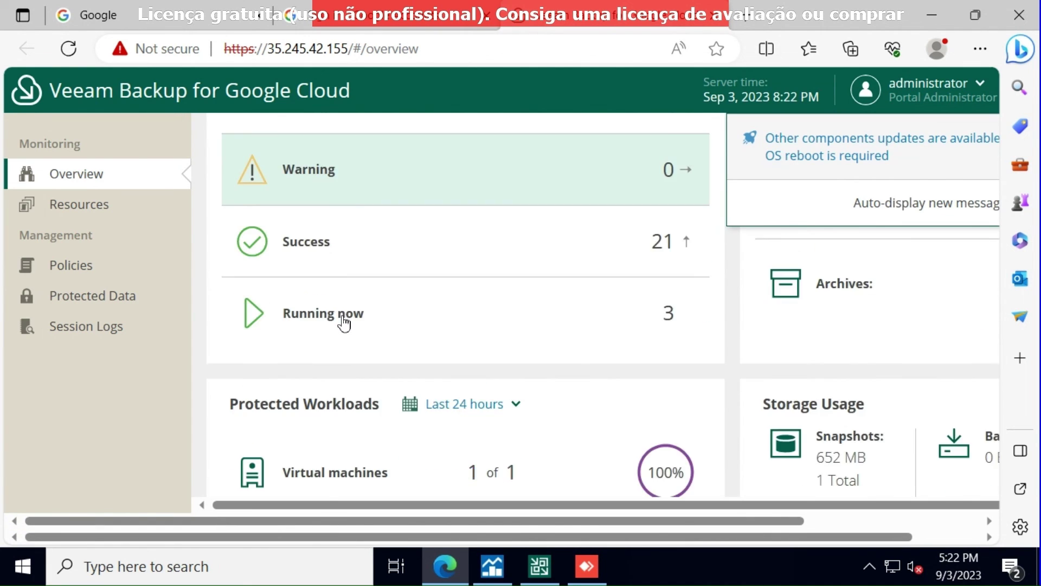